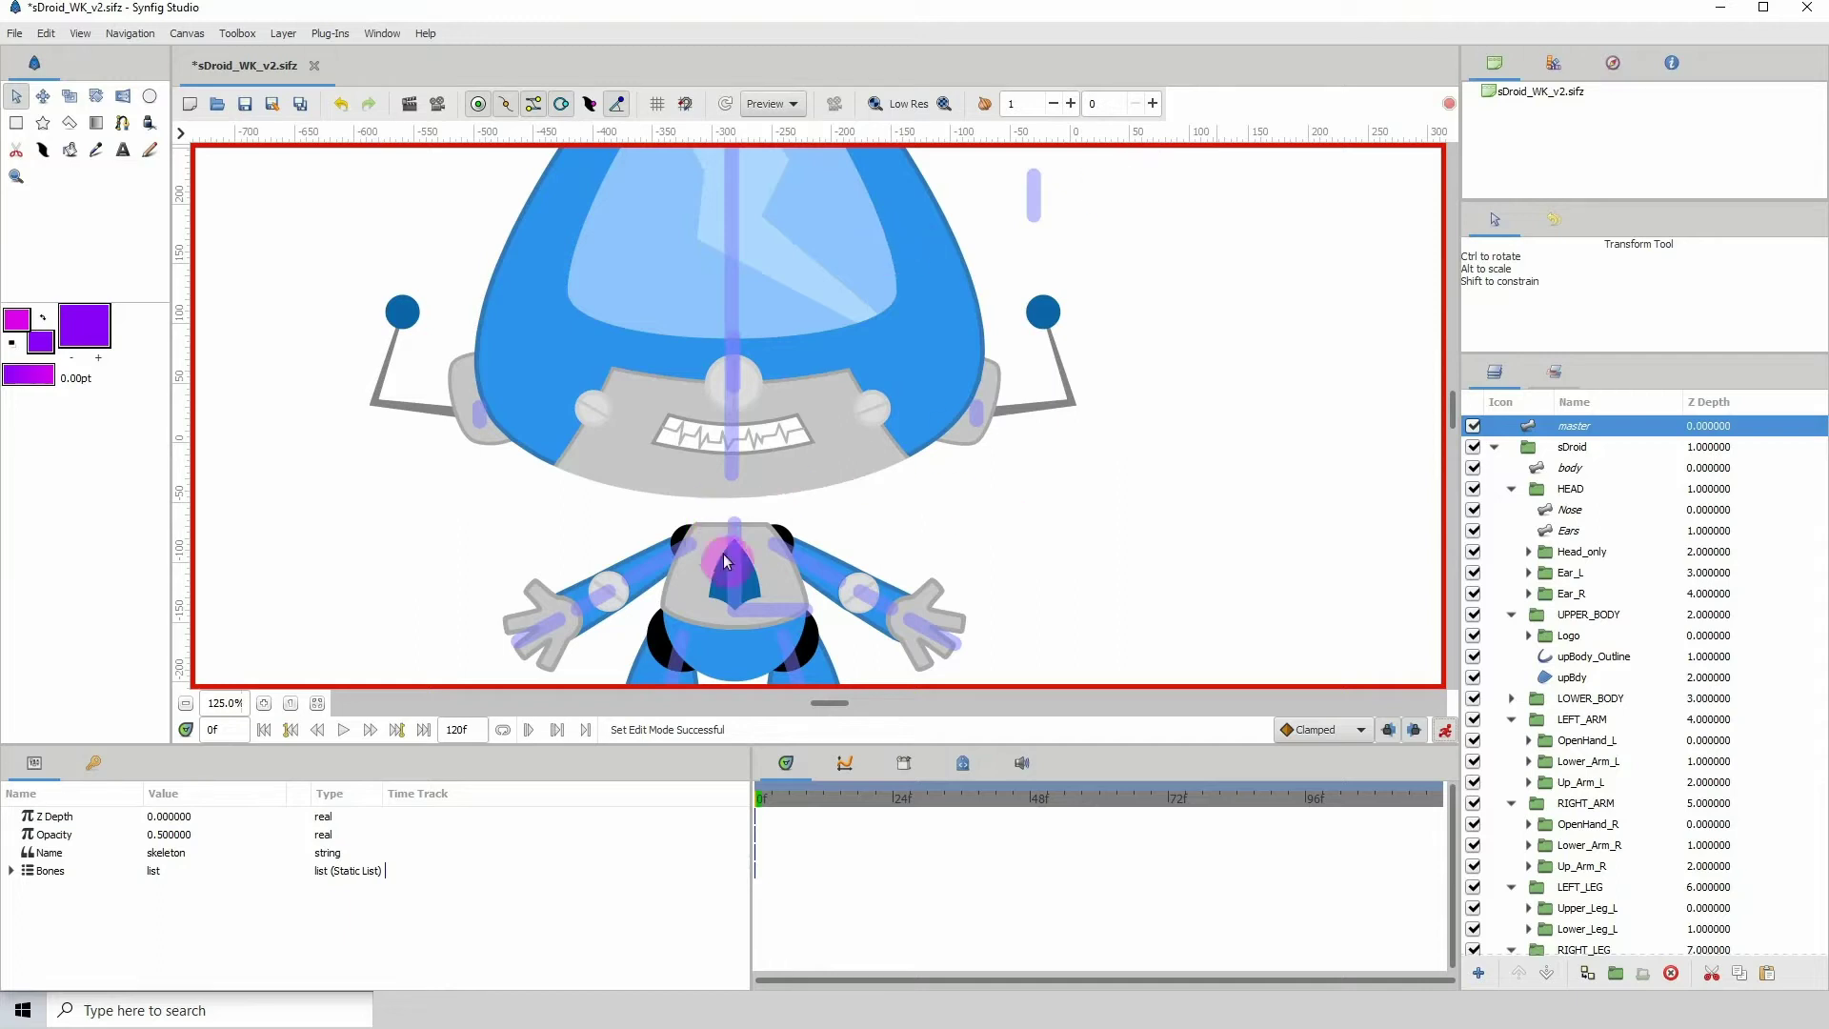
- Record an offset waypoint for the Logo group at frame 1, keeping it at its centred position on the torso
drag(717, 552, 705, 476)
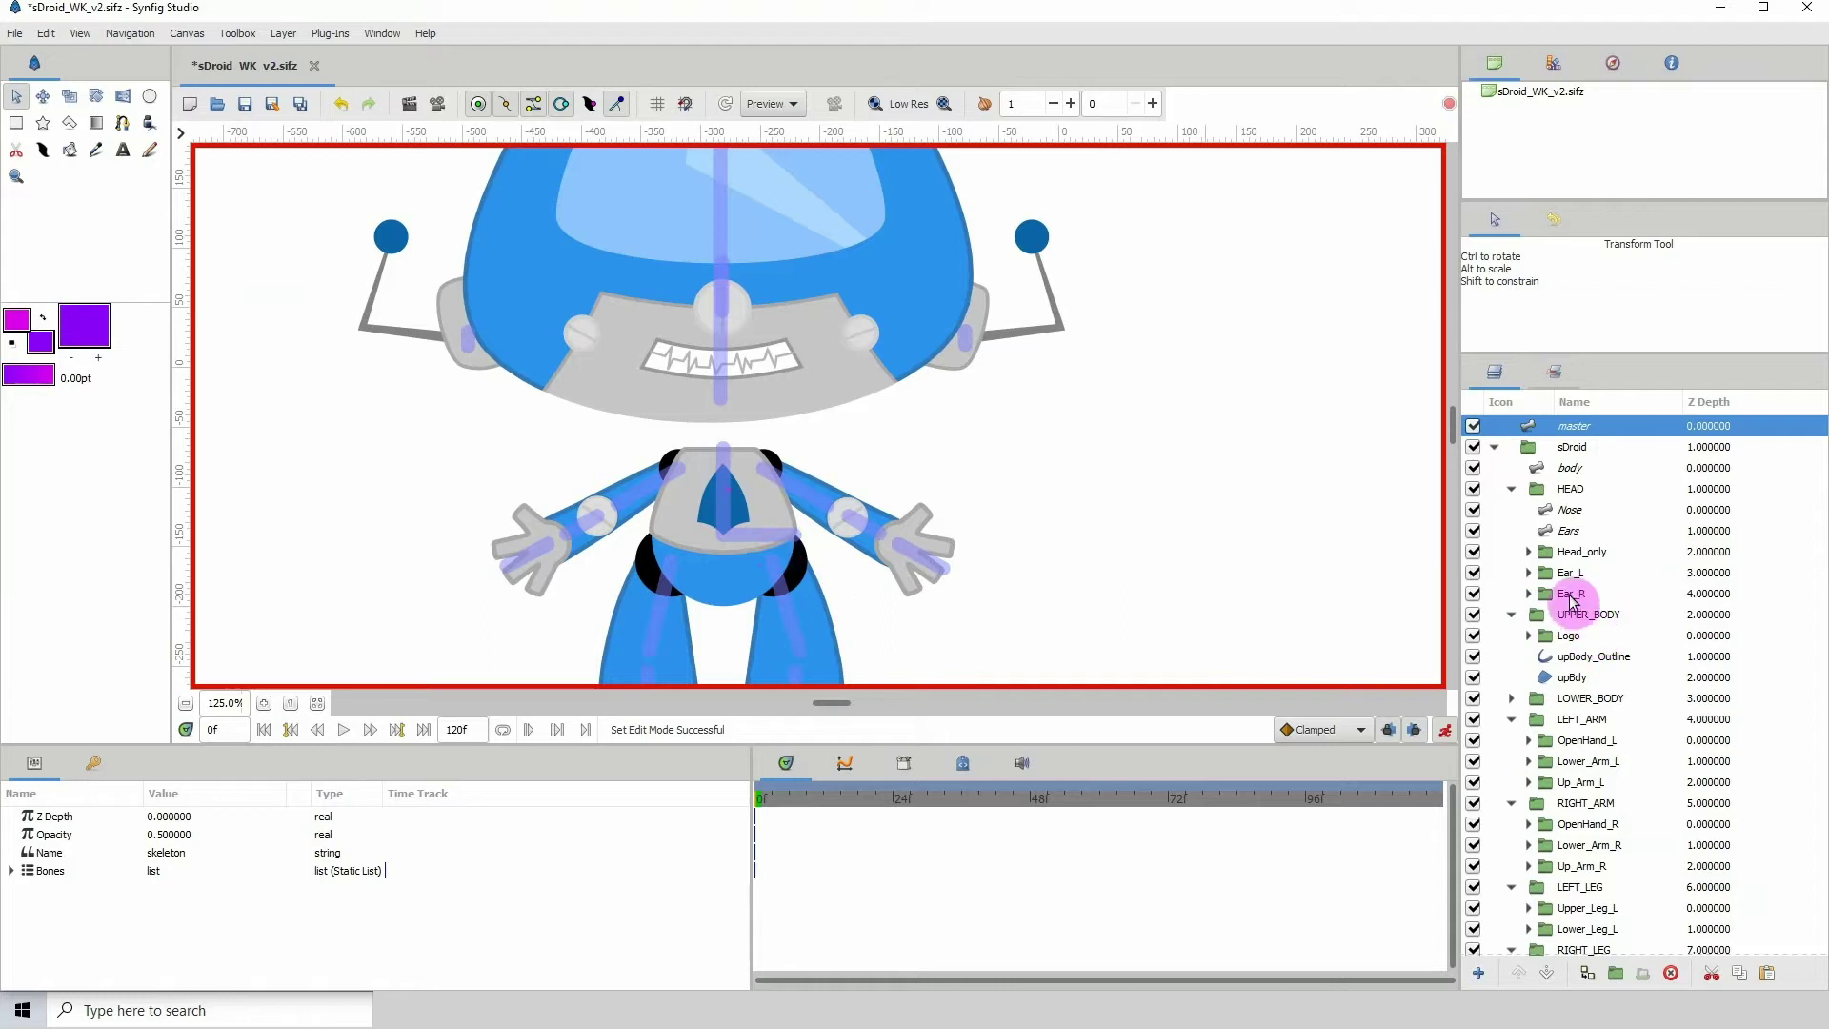
click(1551, 636)
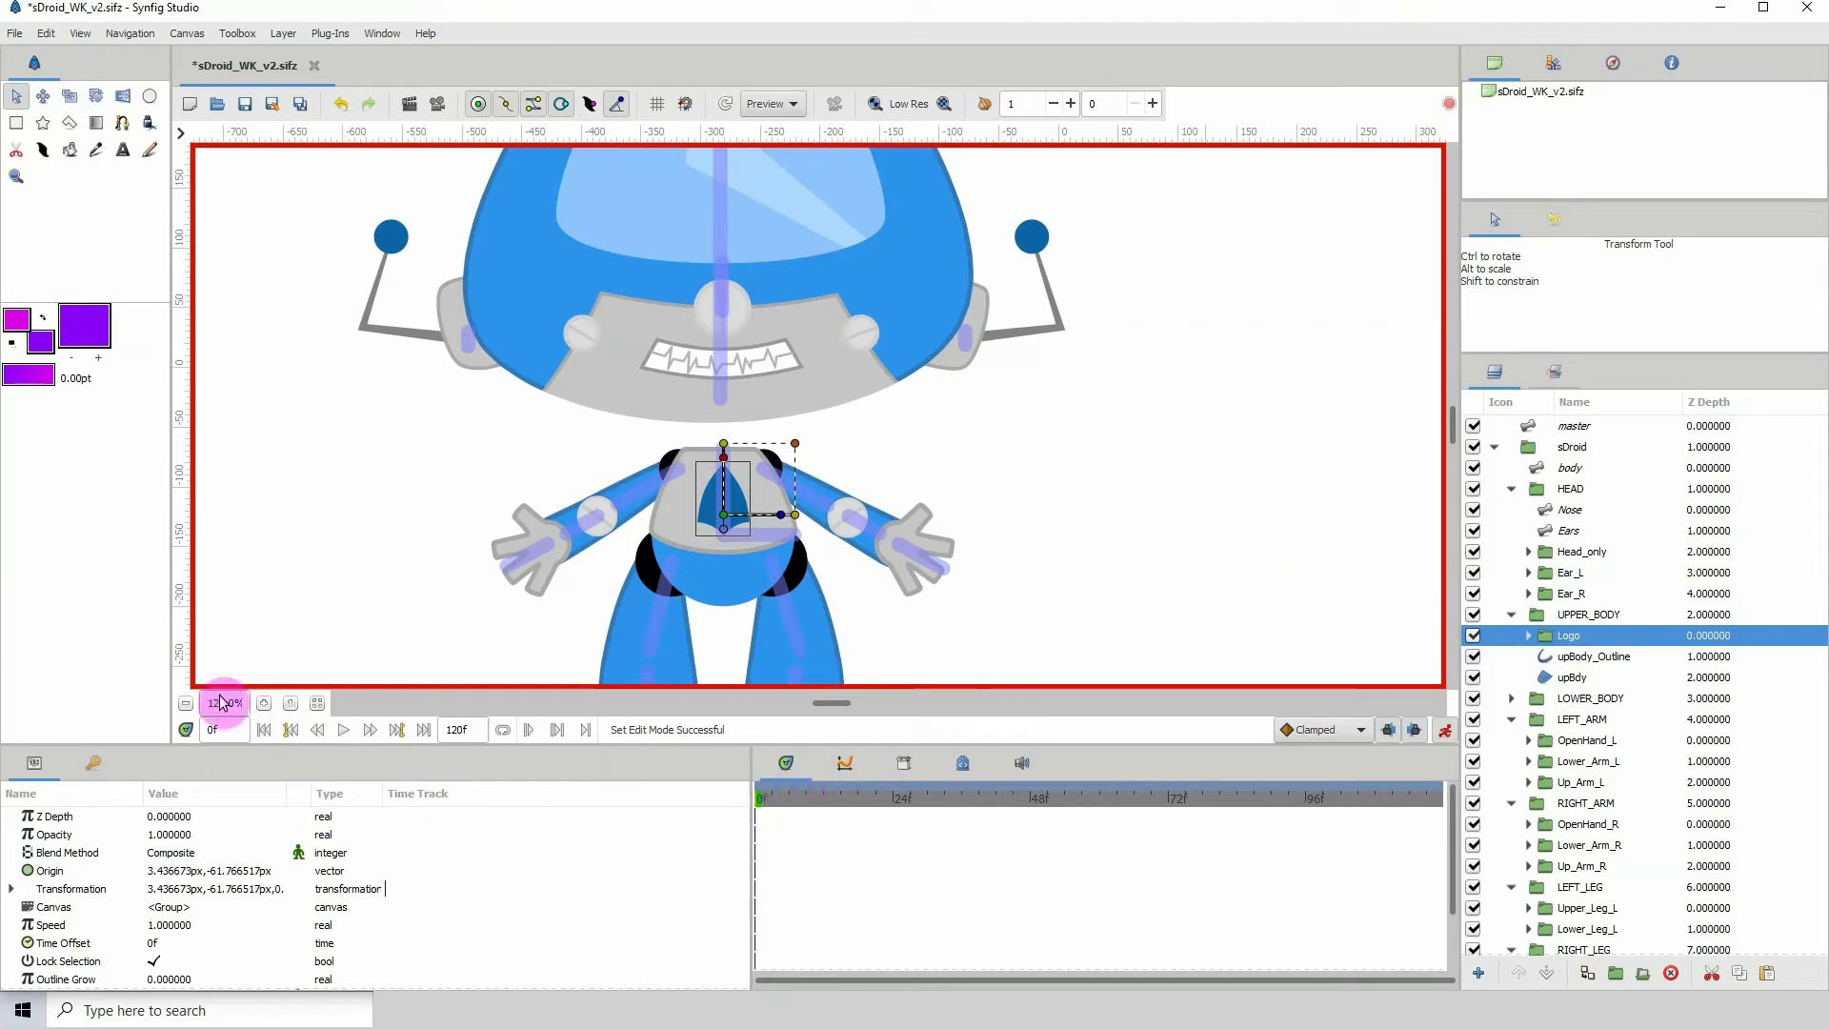
click(225, 730)
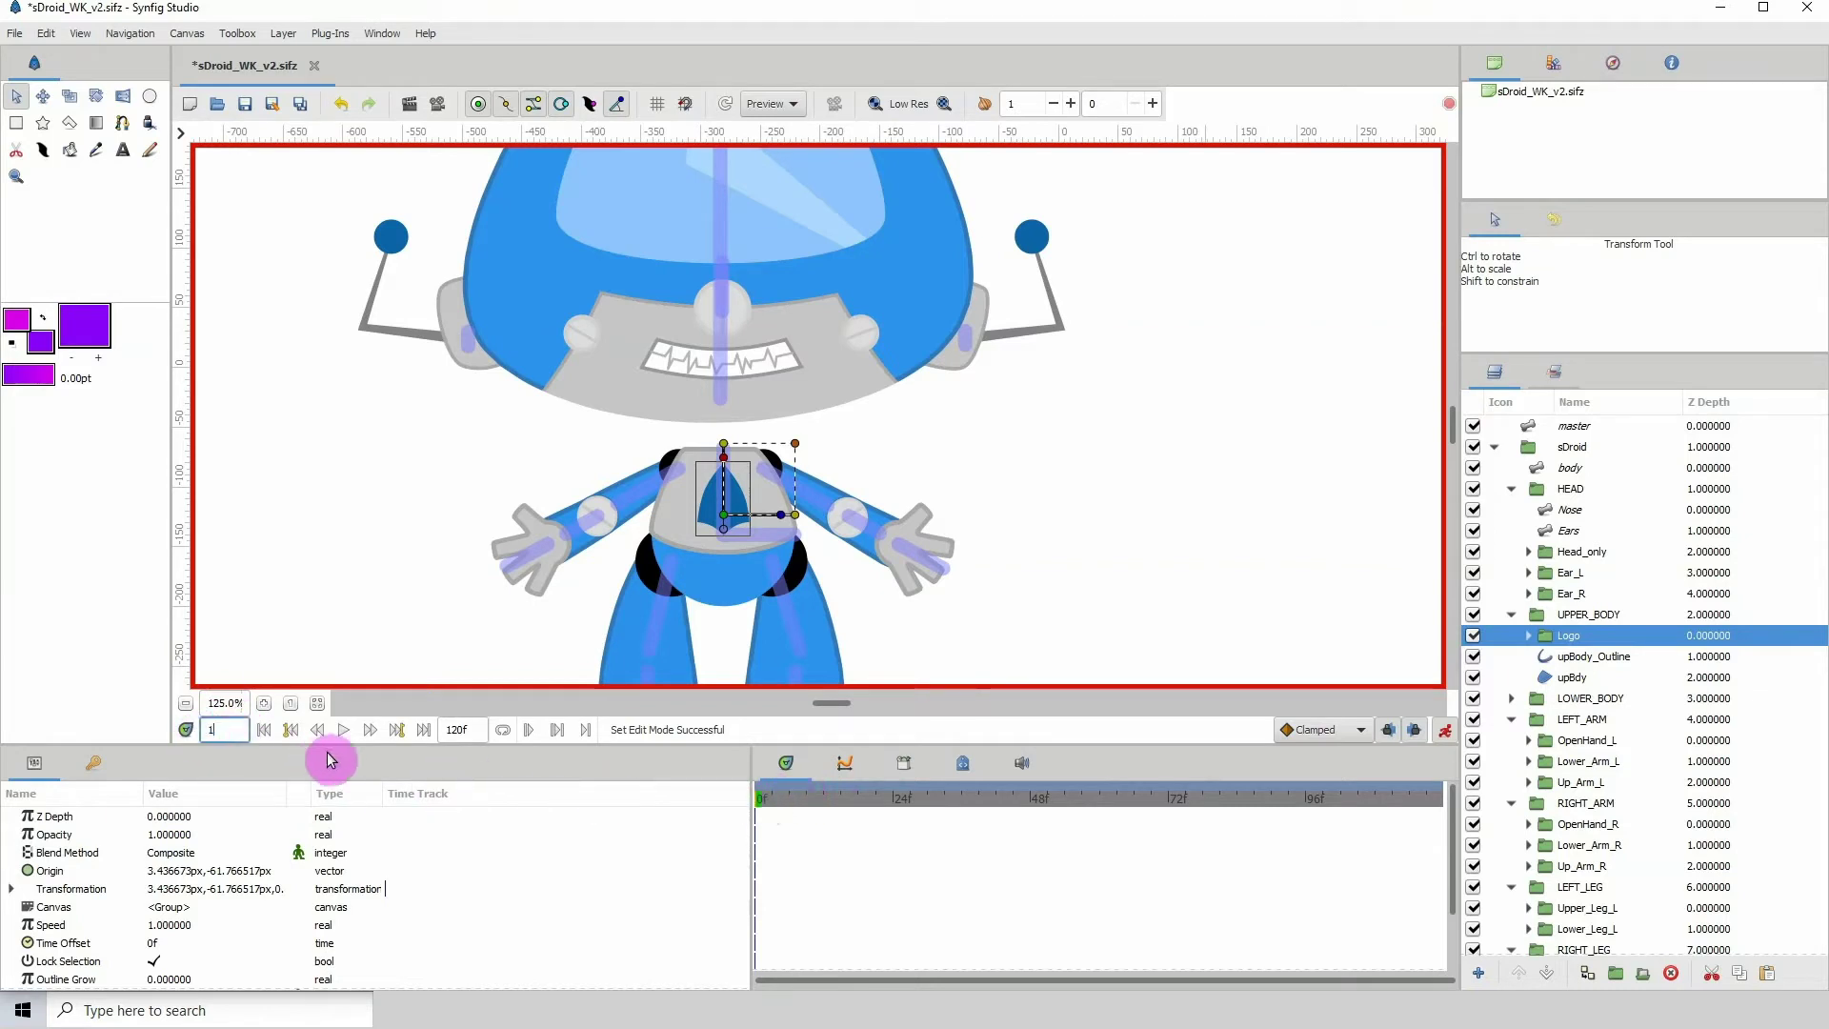
key(Return)
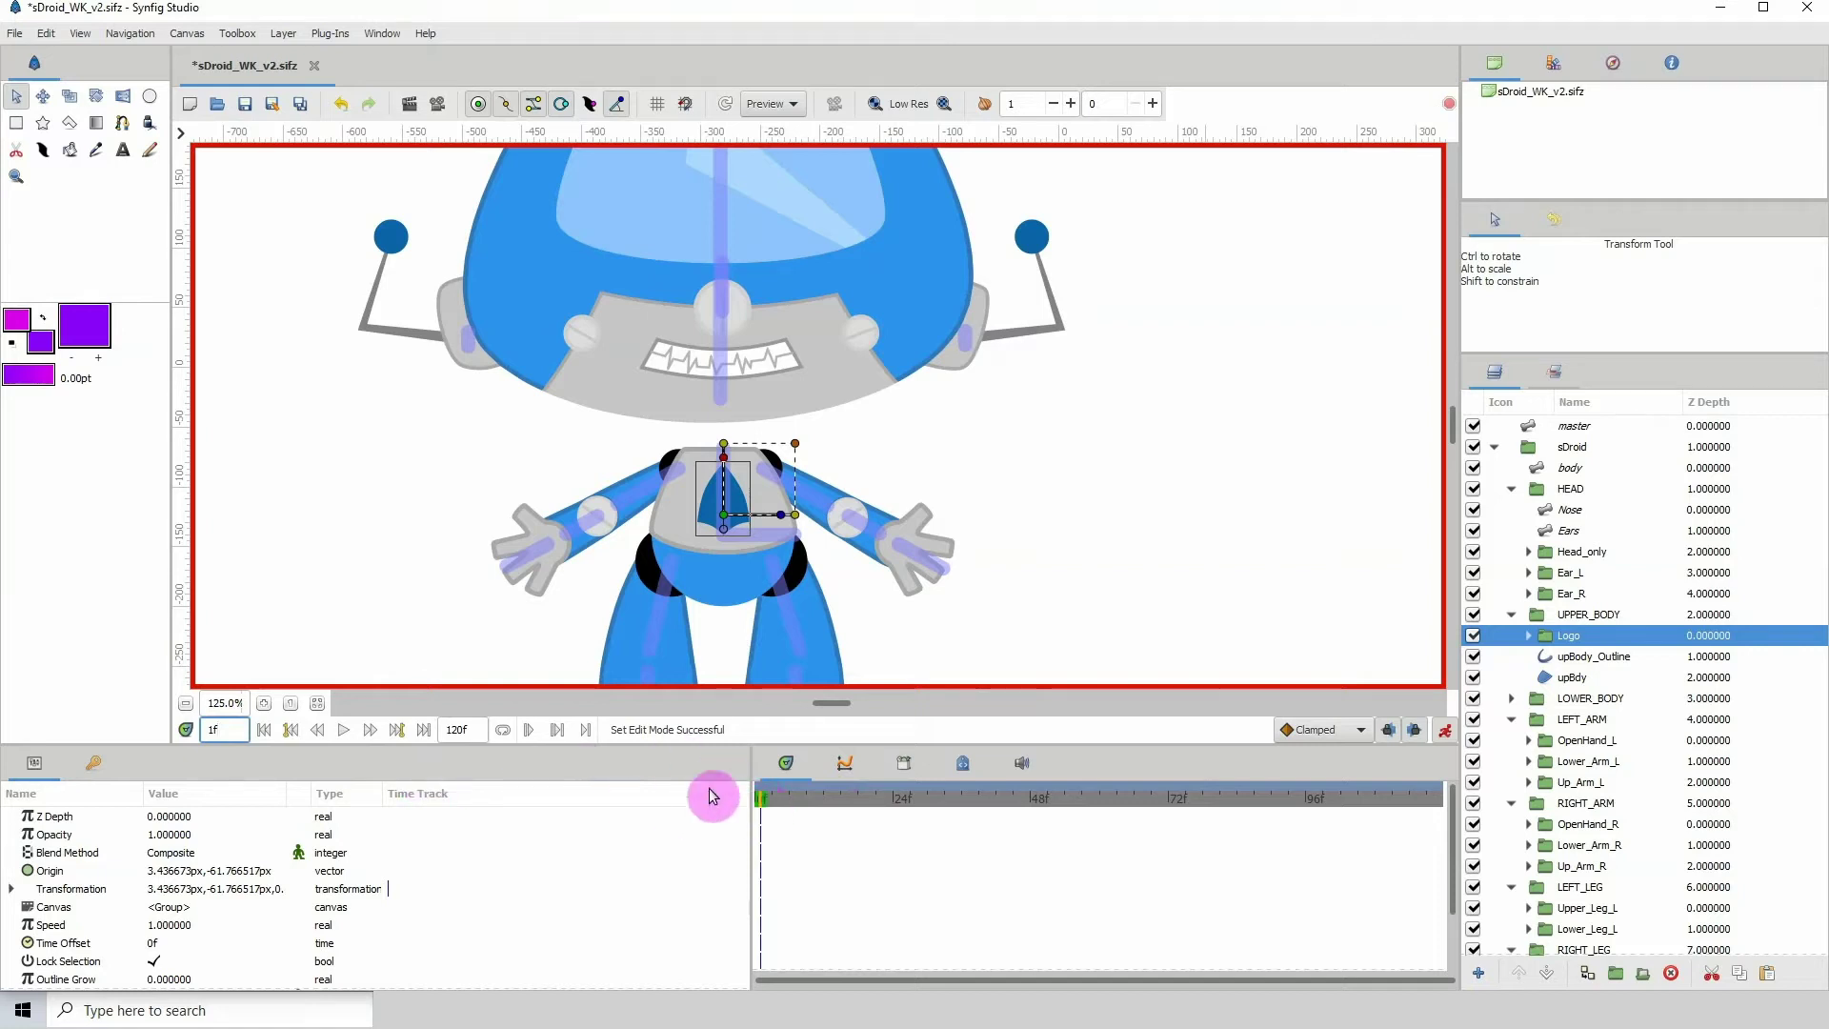
click(724, 514)
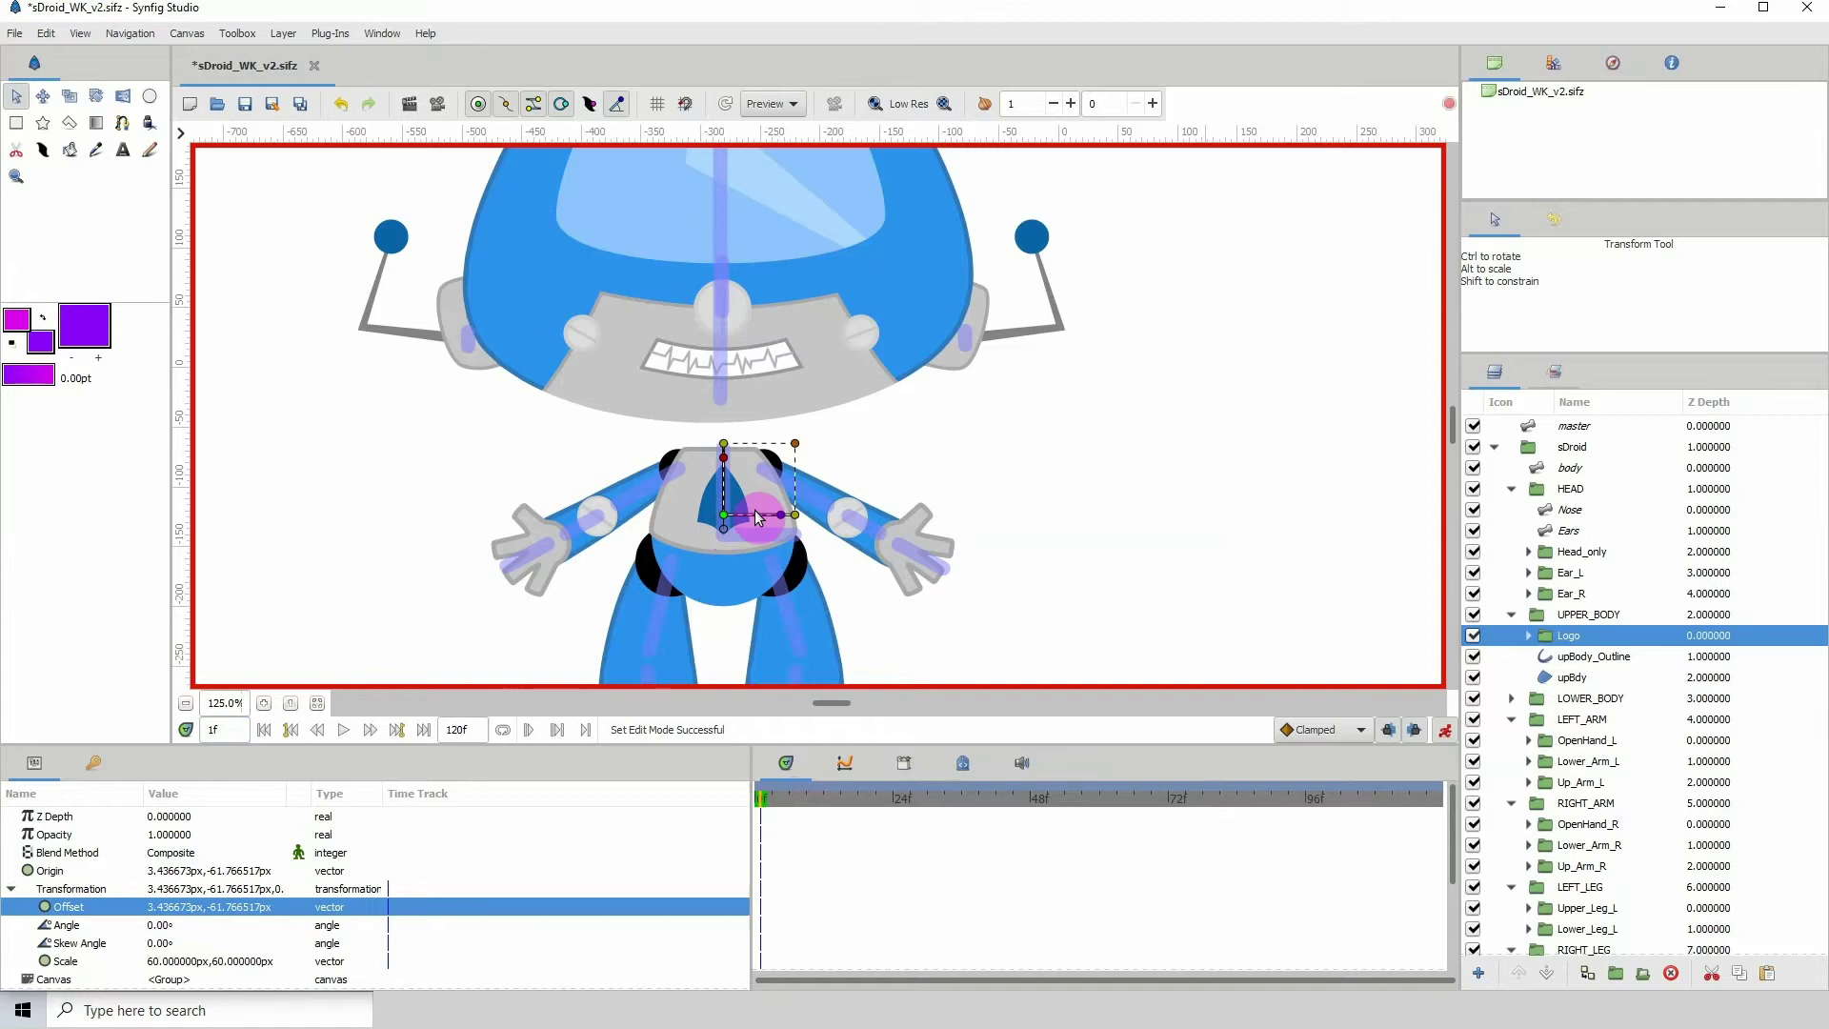
drag(757, 517, 758, 518)
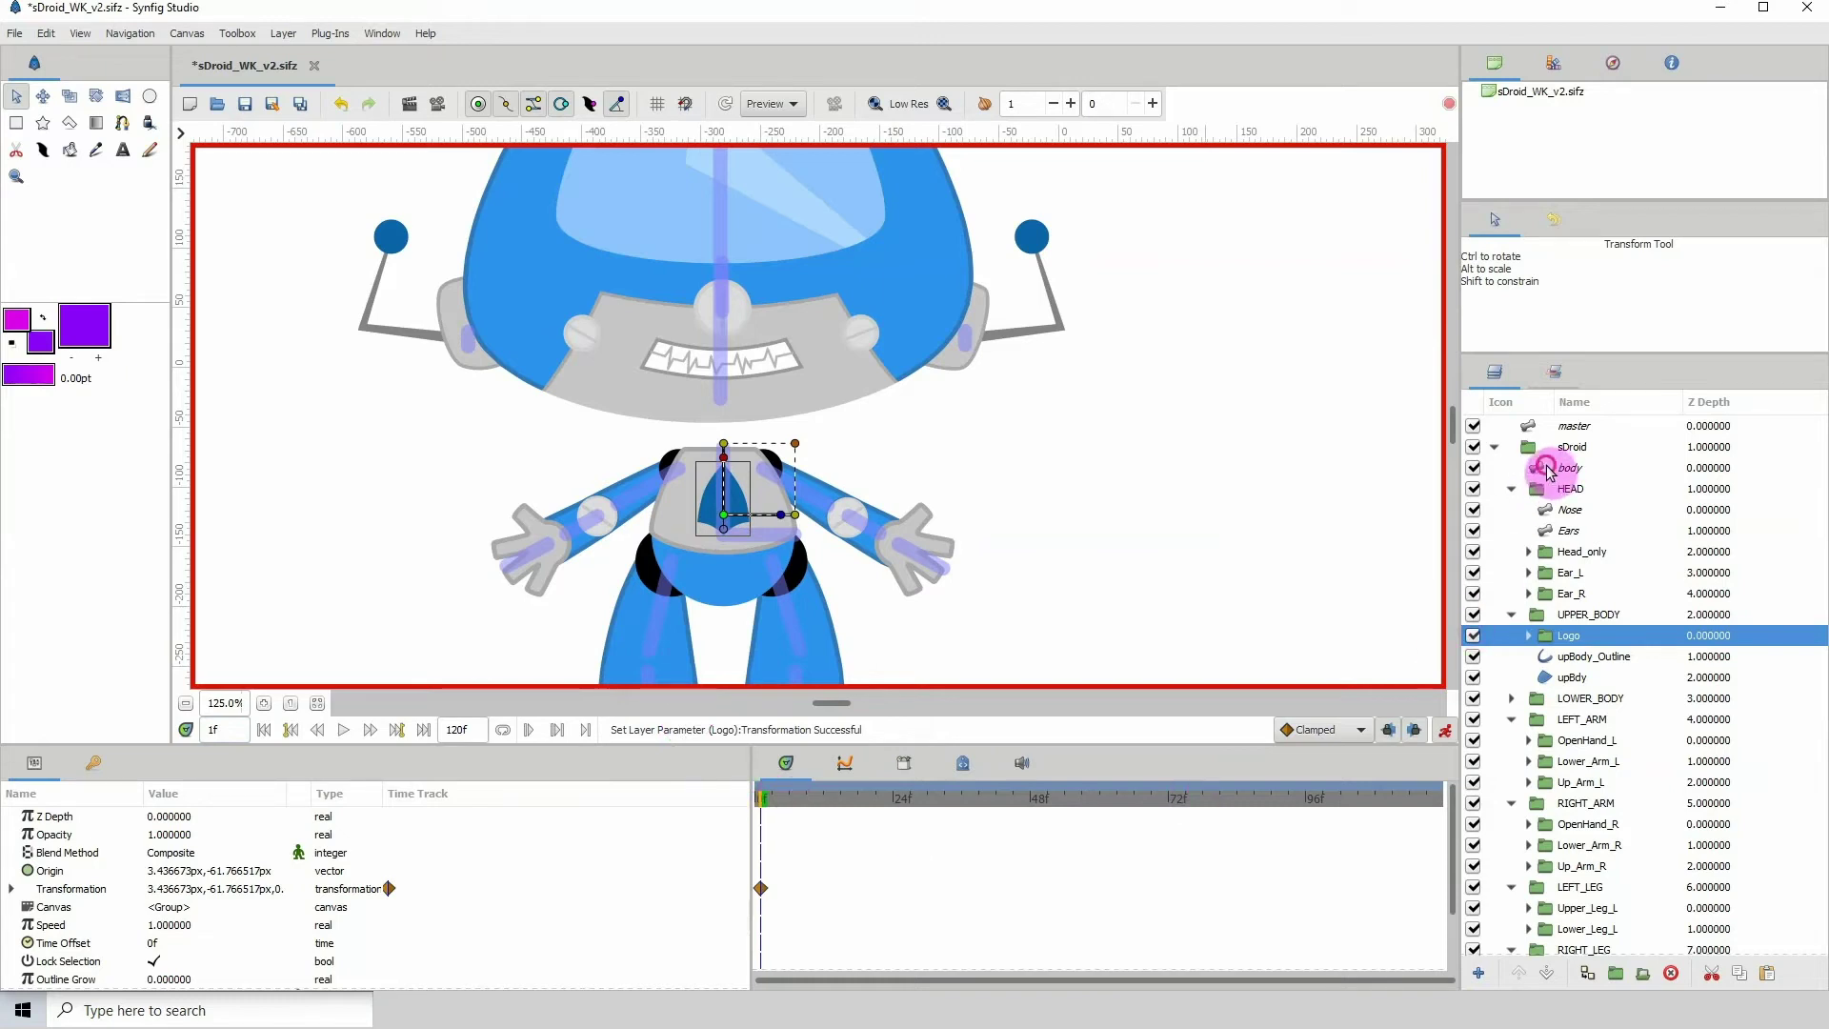
- At frame 12, aligned with the body skeleton's second waypoint, shift the Logo group horizontally to an X offset of about 50 px
click(1547, 469)
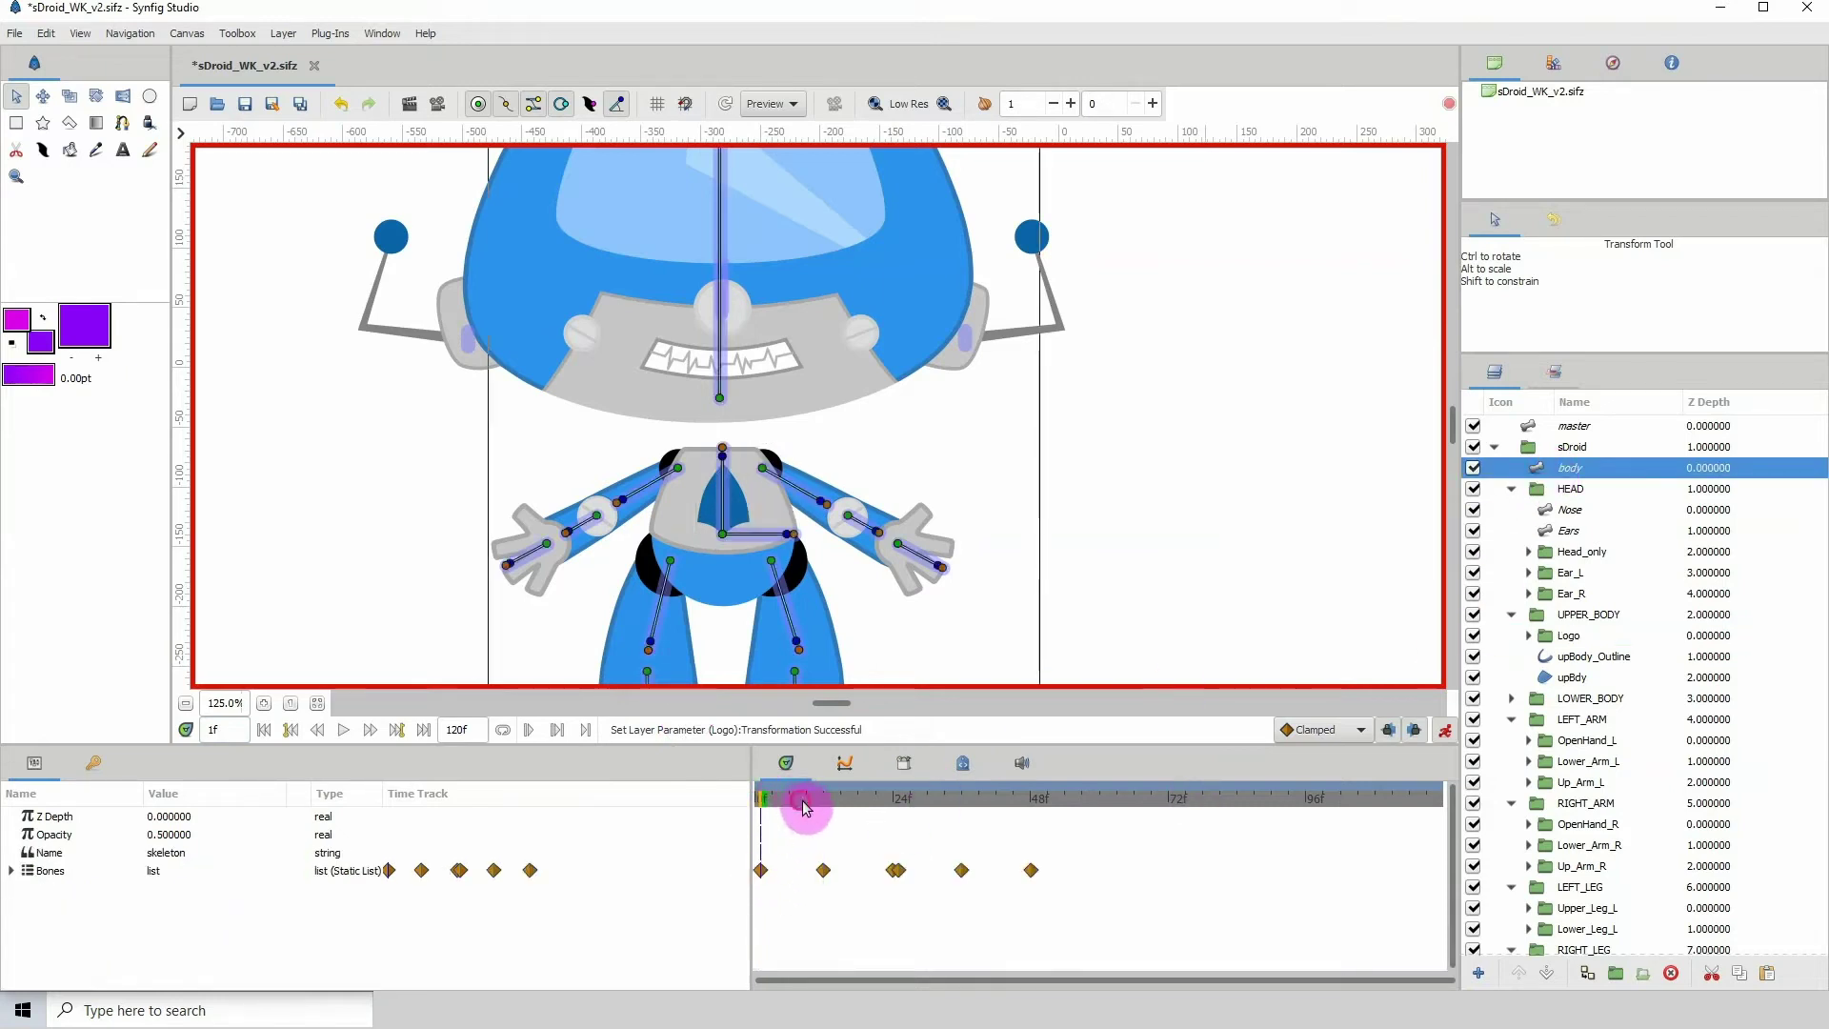
drag(803, 808, 825, 812)
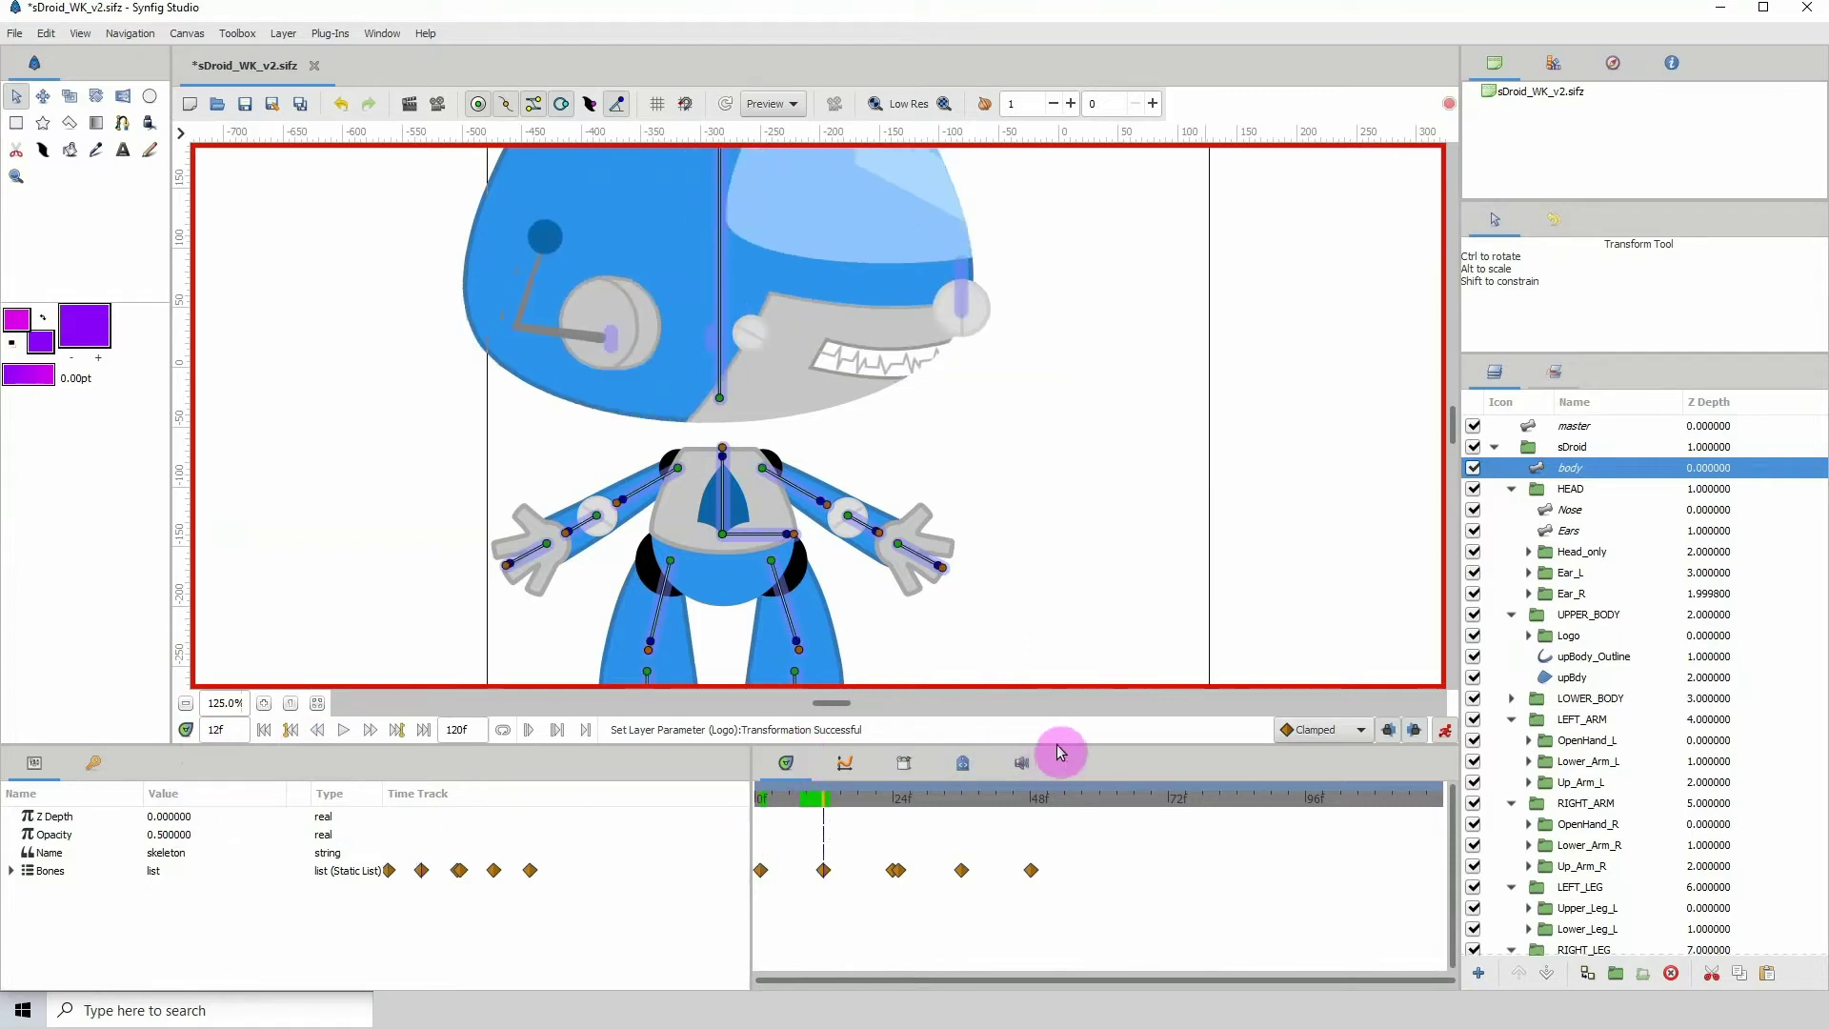
click(1544, 639)
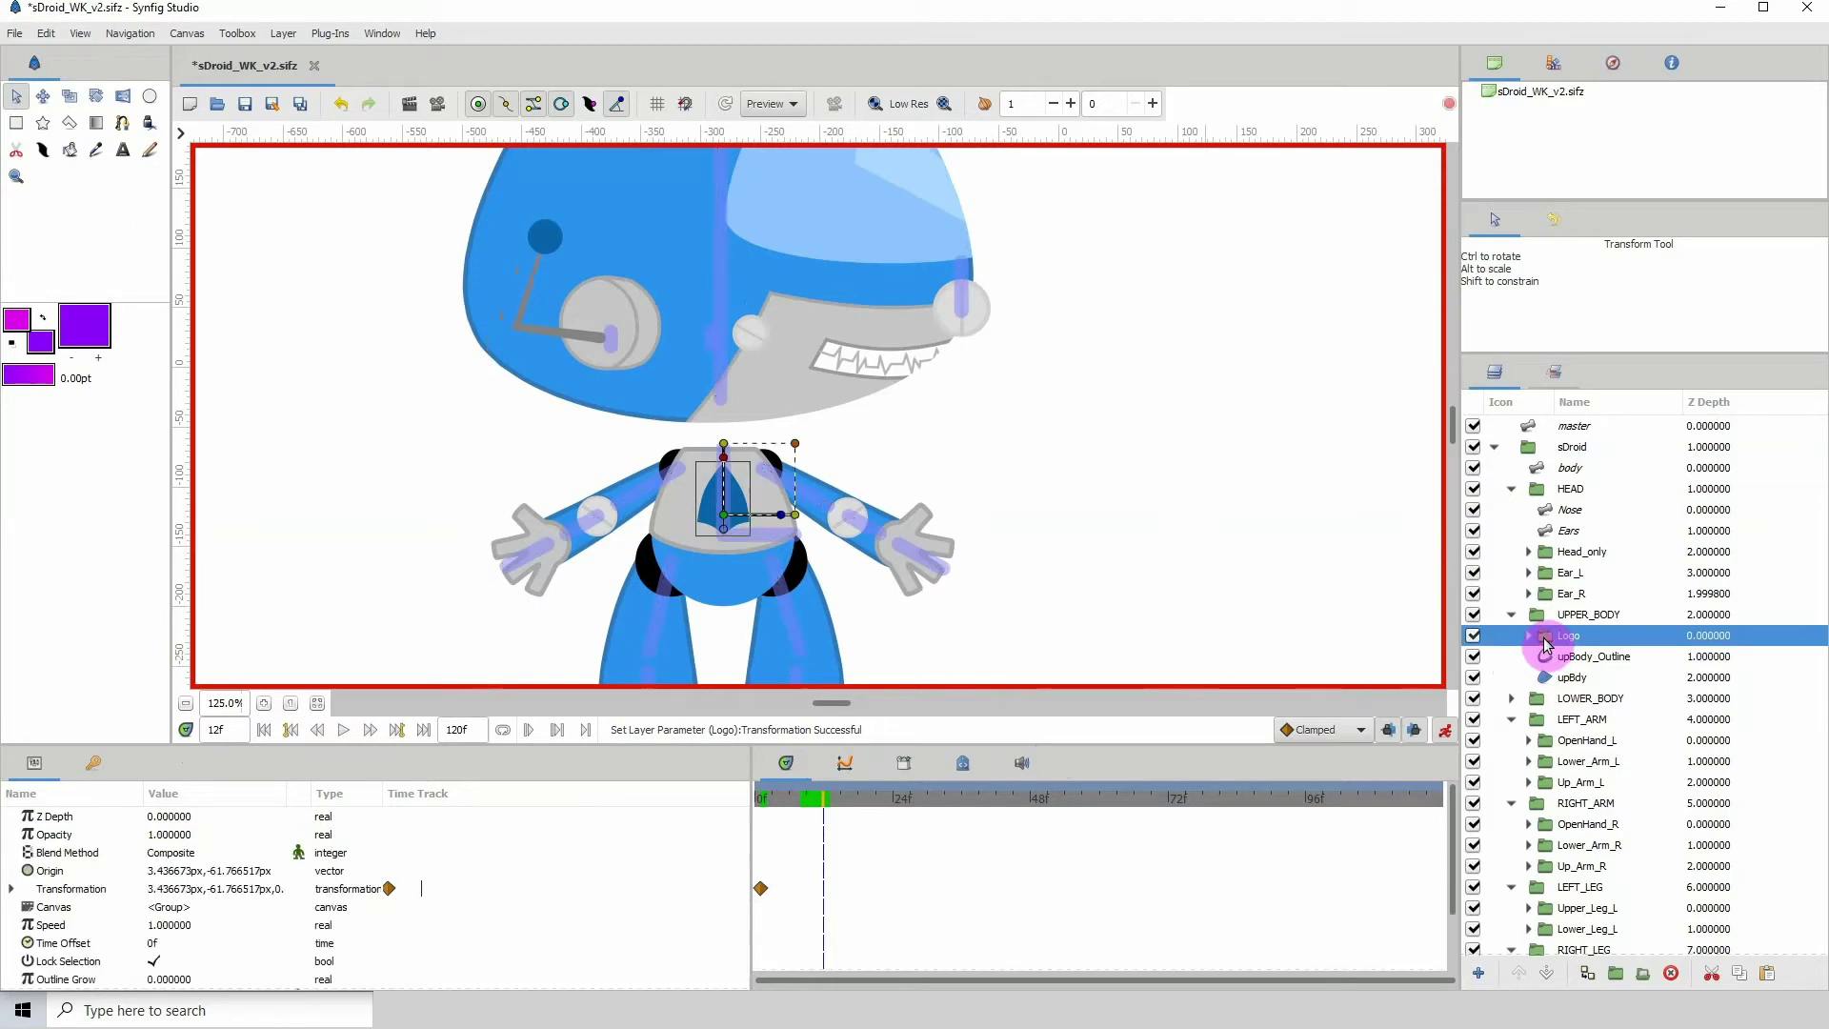
click(725, 518)
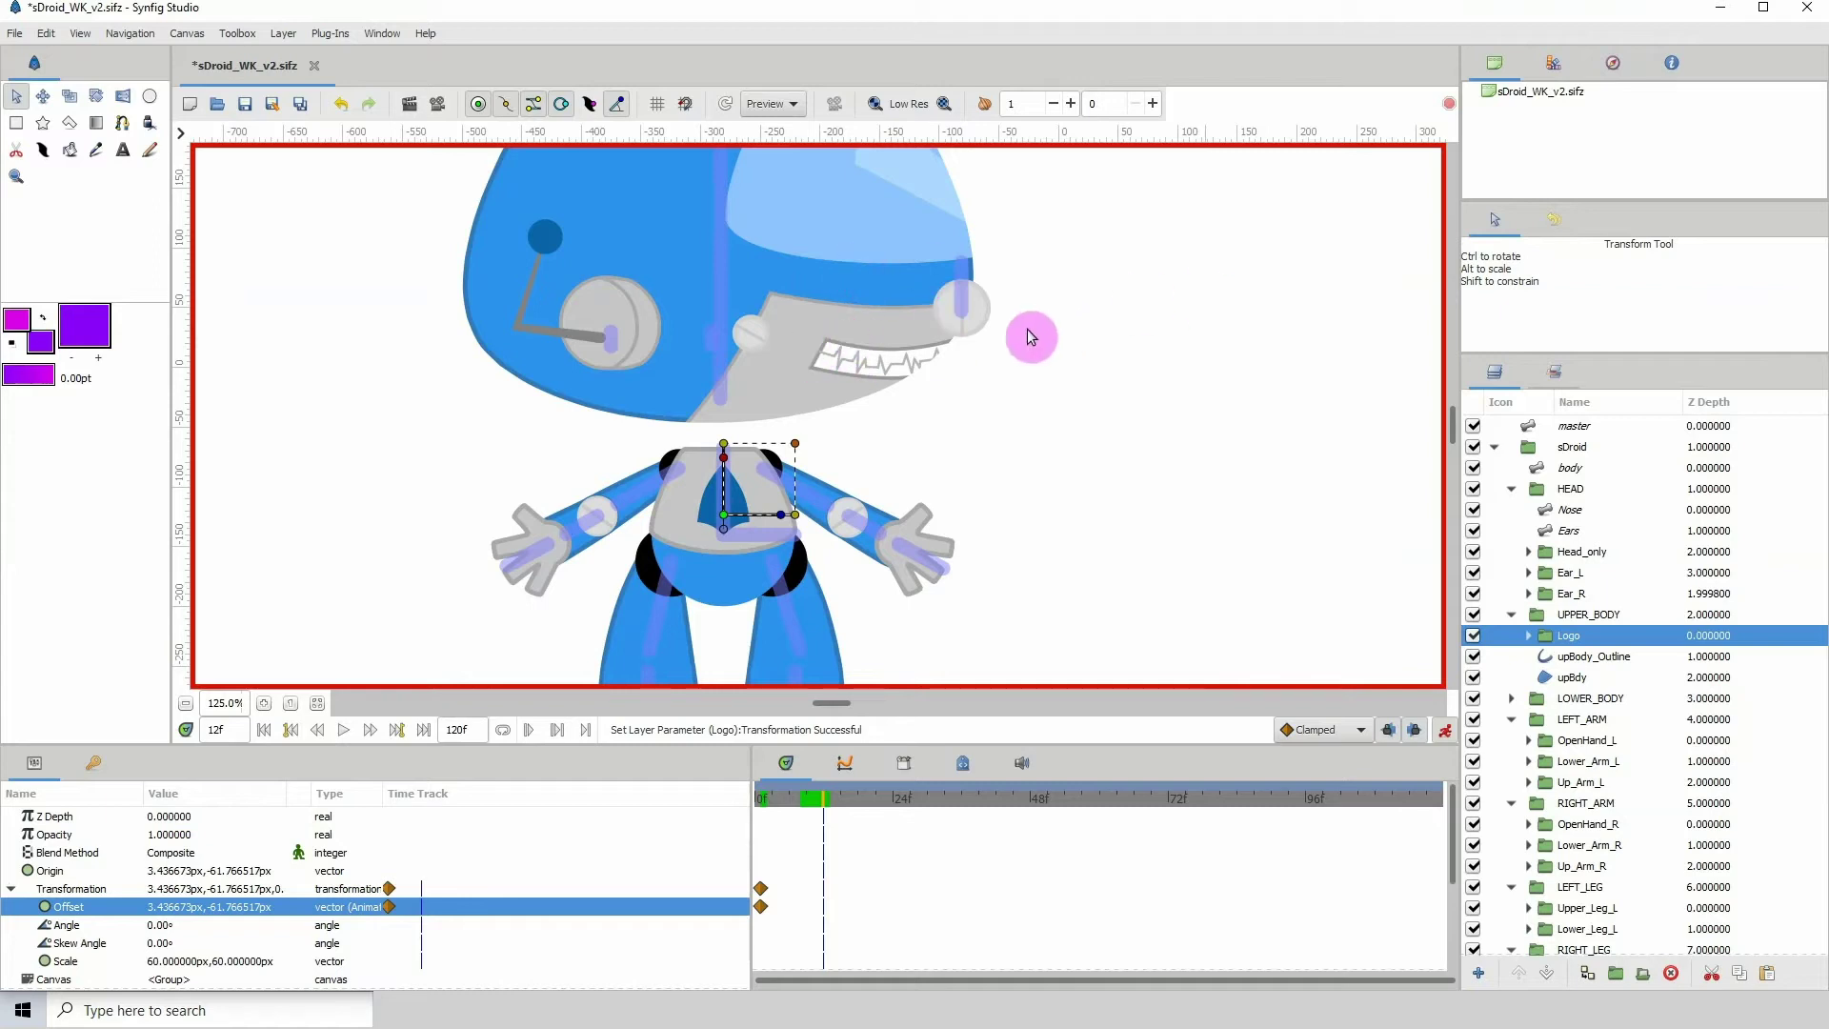
key(shift+Right)
key(shift+Right)
key(shift+Right)
key(shift+Right)
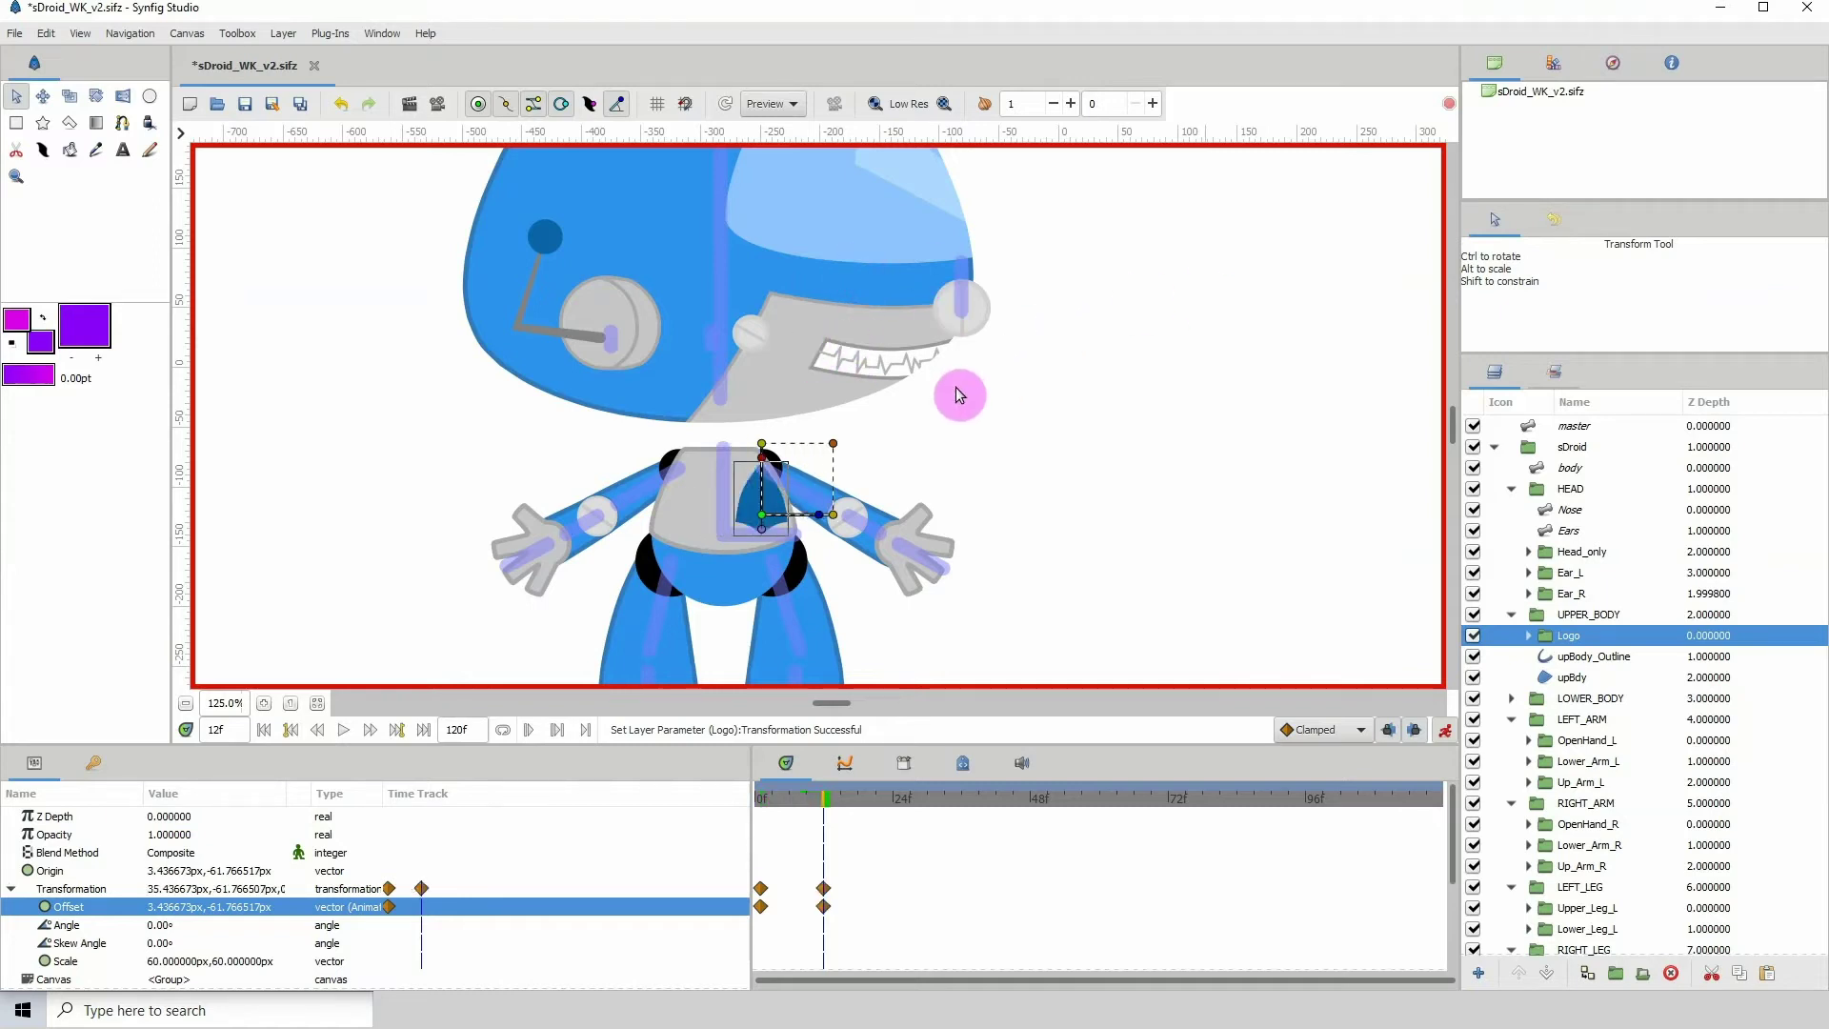
key(Right)
key(Right)
key(Right)
key(Right)
key(Right)
key(Right)
key(Right)
key(Right)
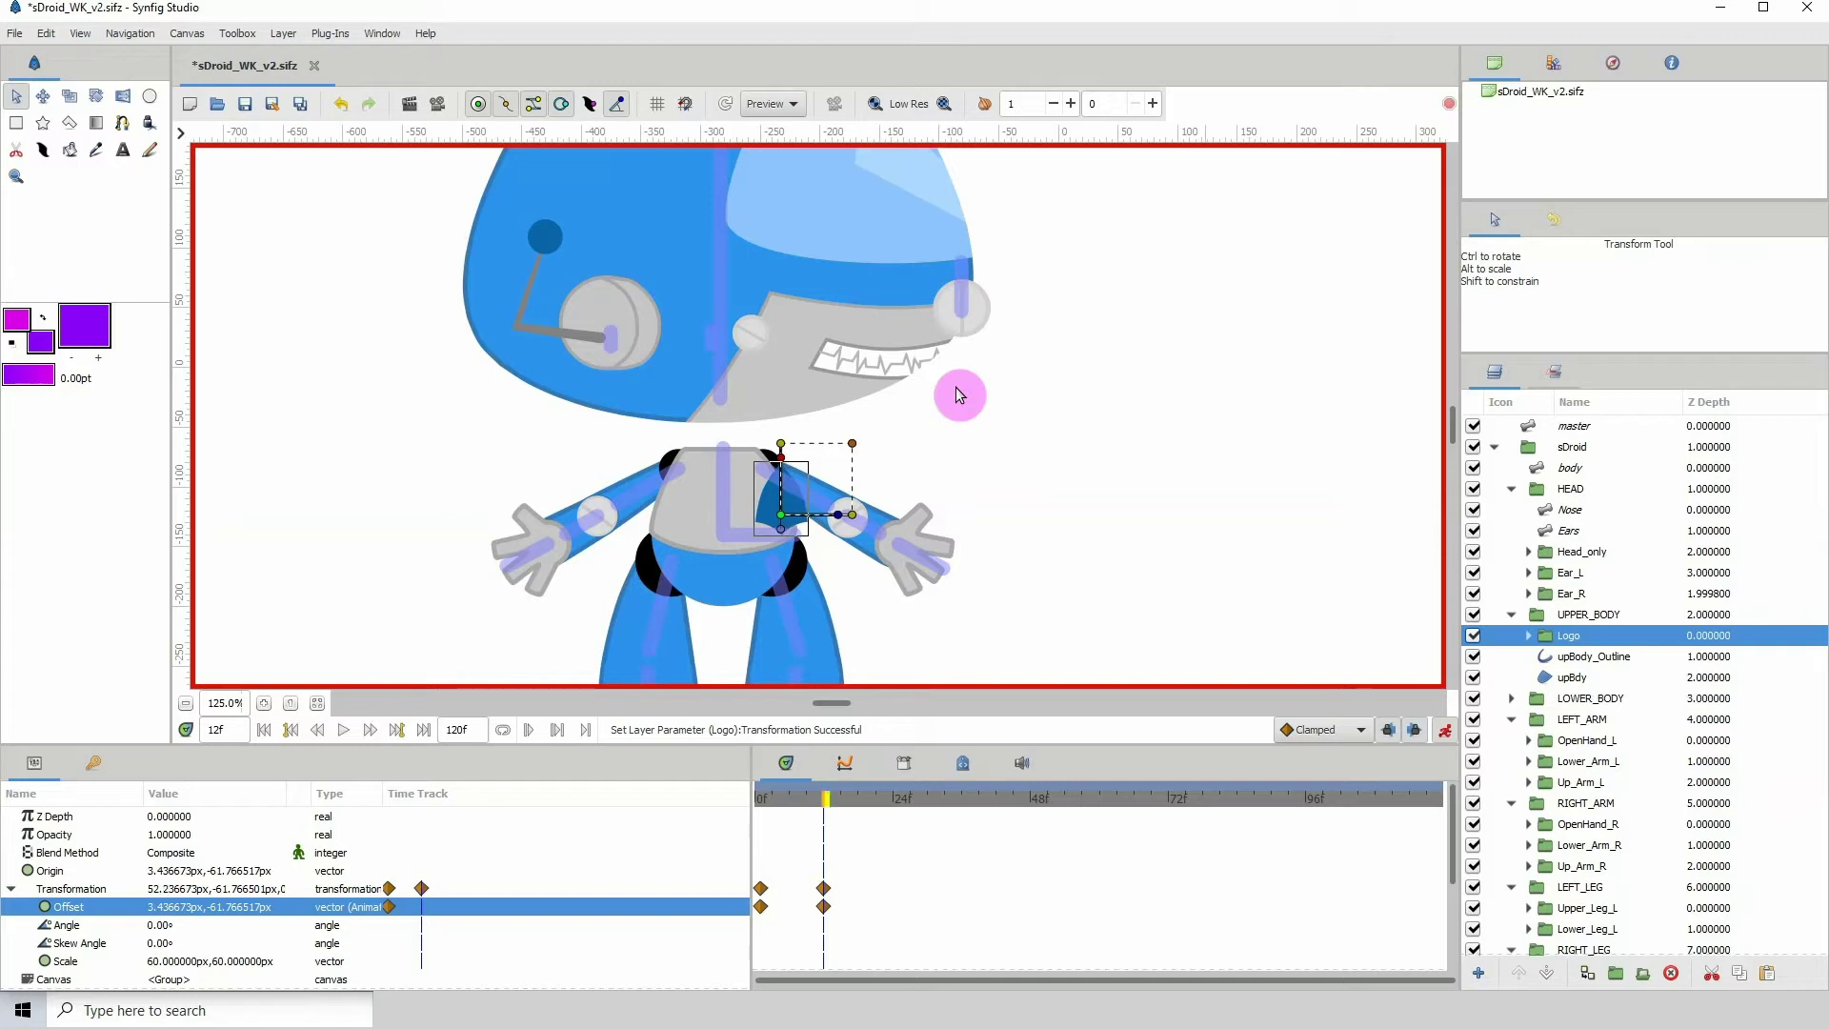
key(Left)
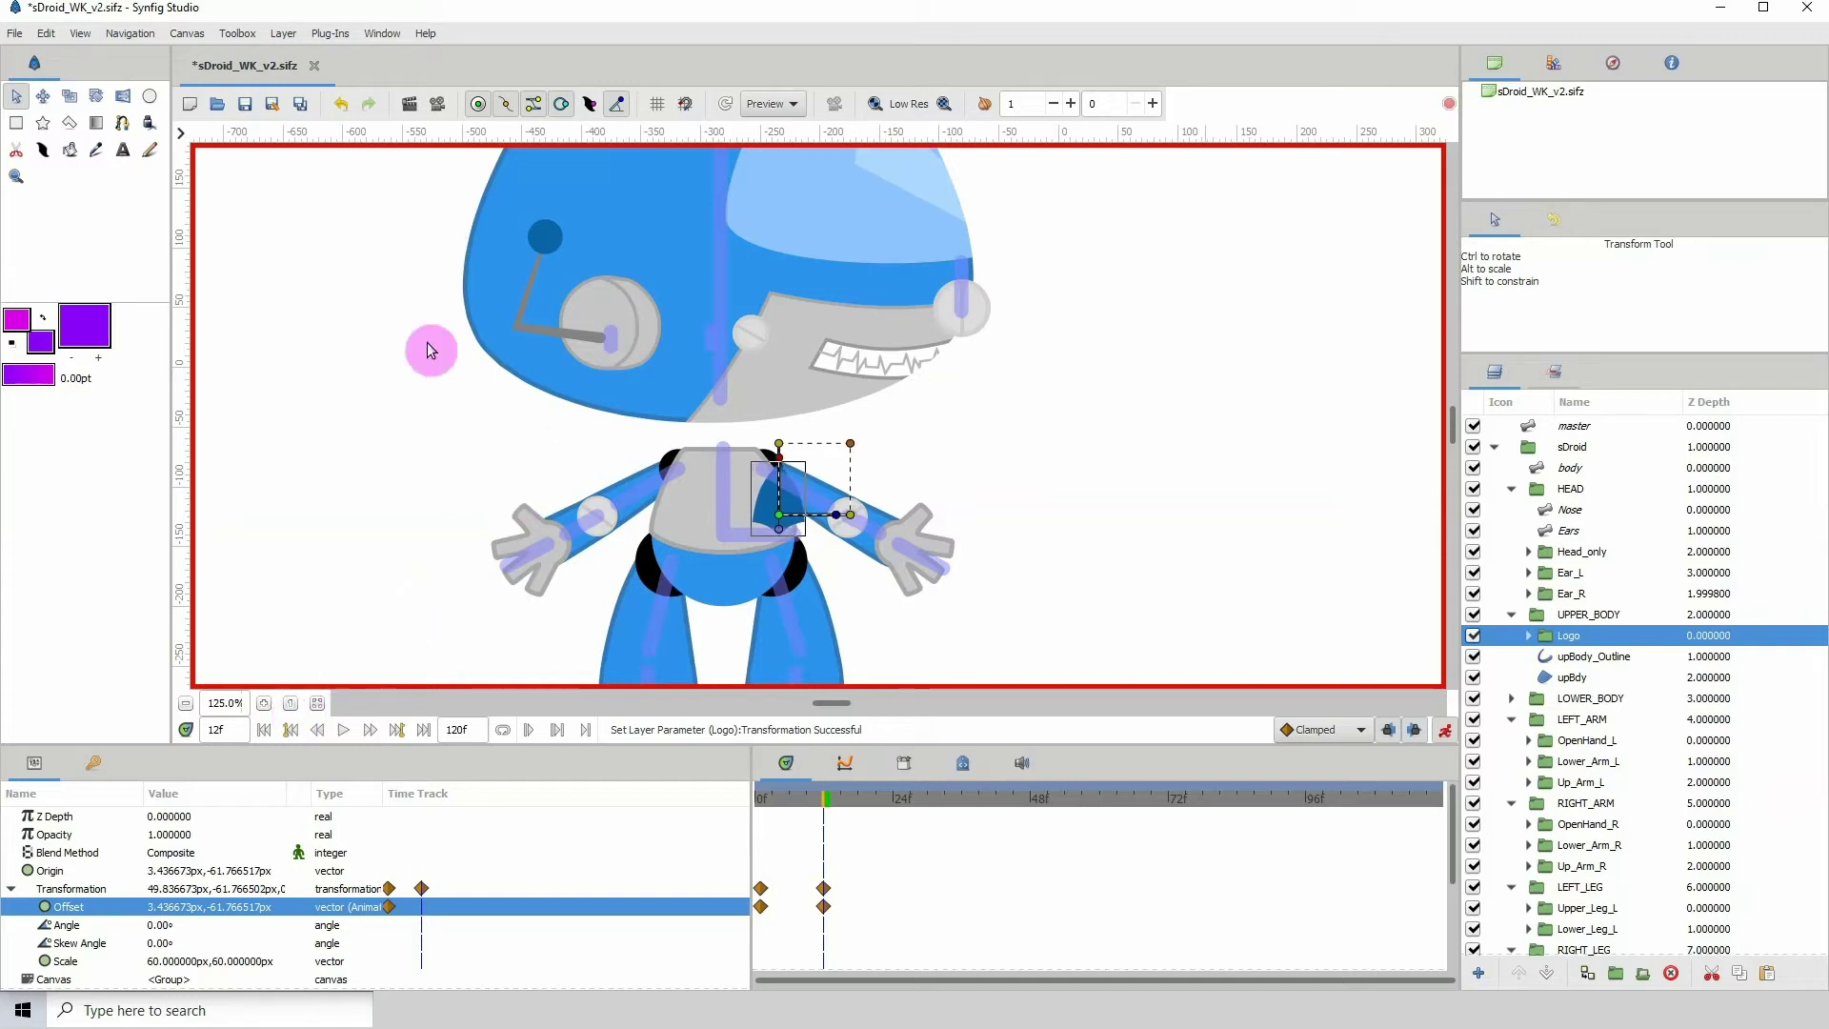
- With animate editing mode temporarily off, set the Logo group's blend method to Onto, and turn animate mode back on
click(265, 704)
click(264, 704)
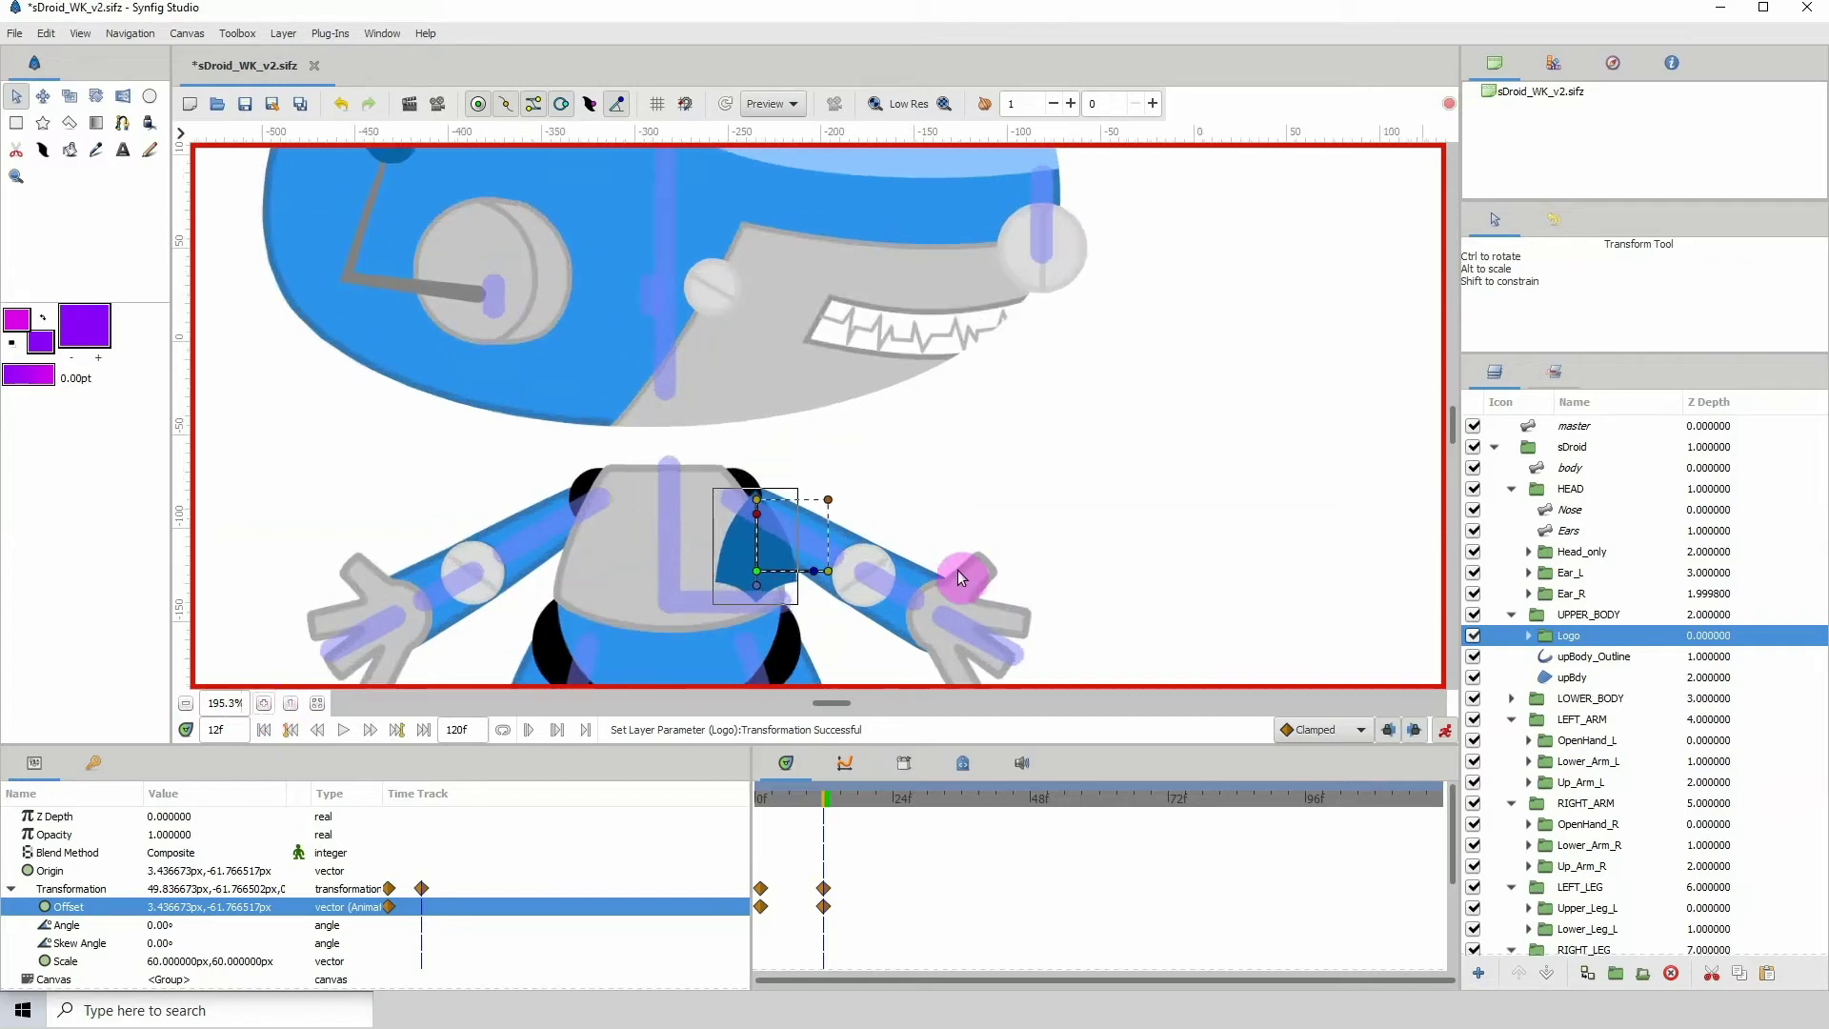
click(741, 500)
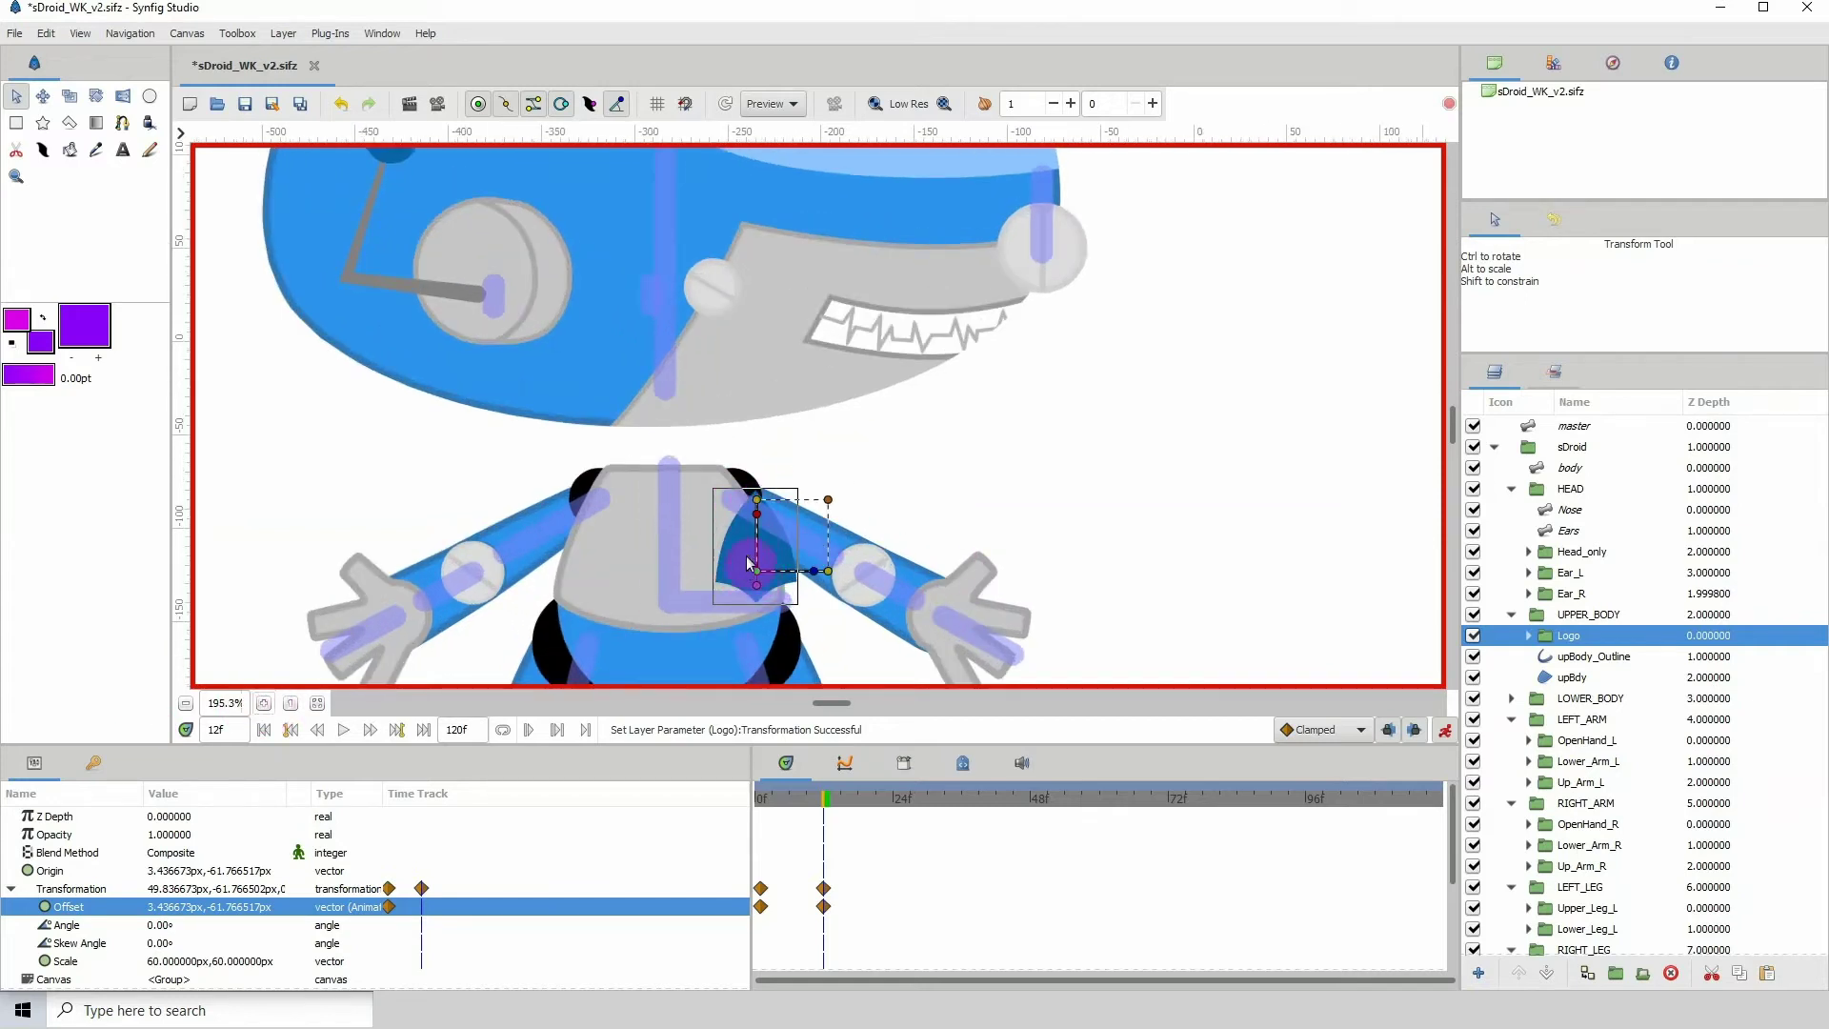
click(186, 705)
click(186, 705)
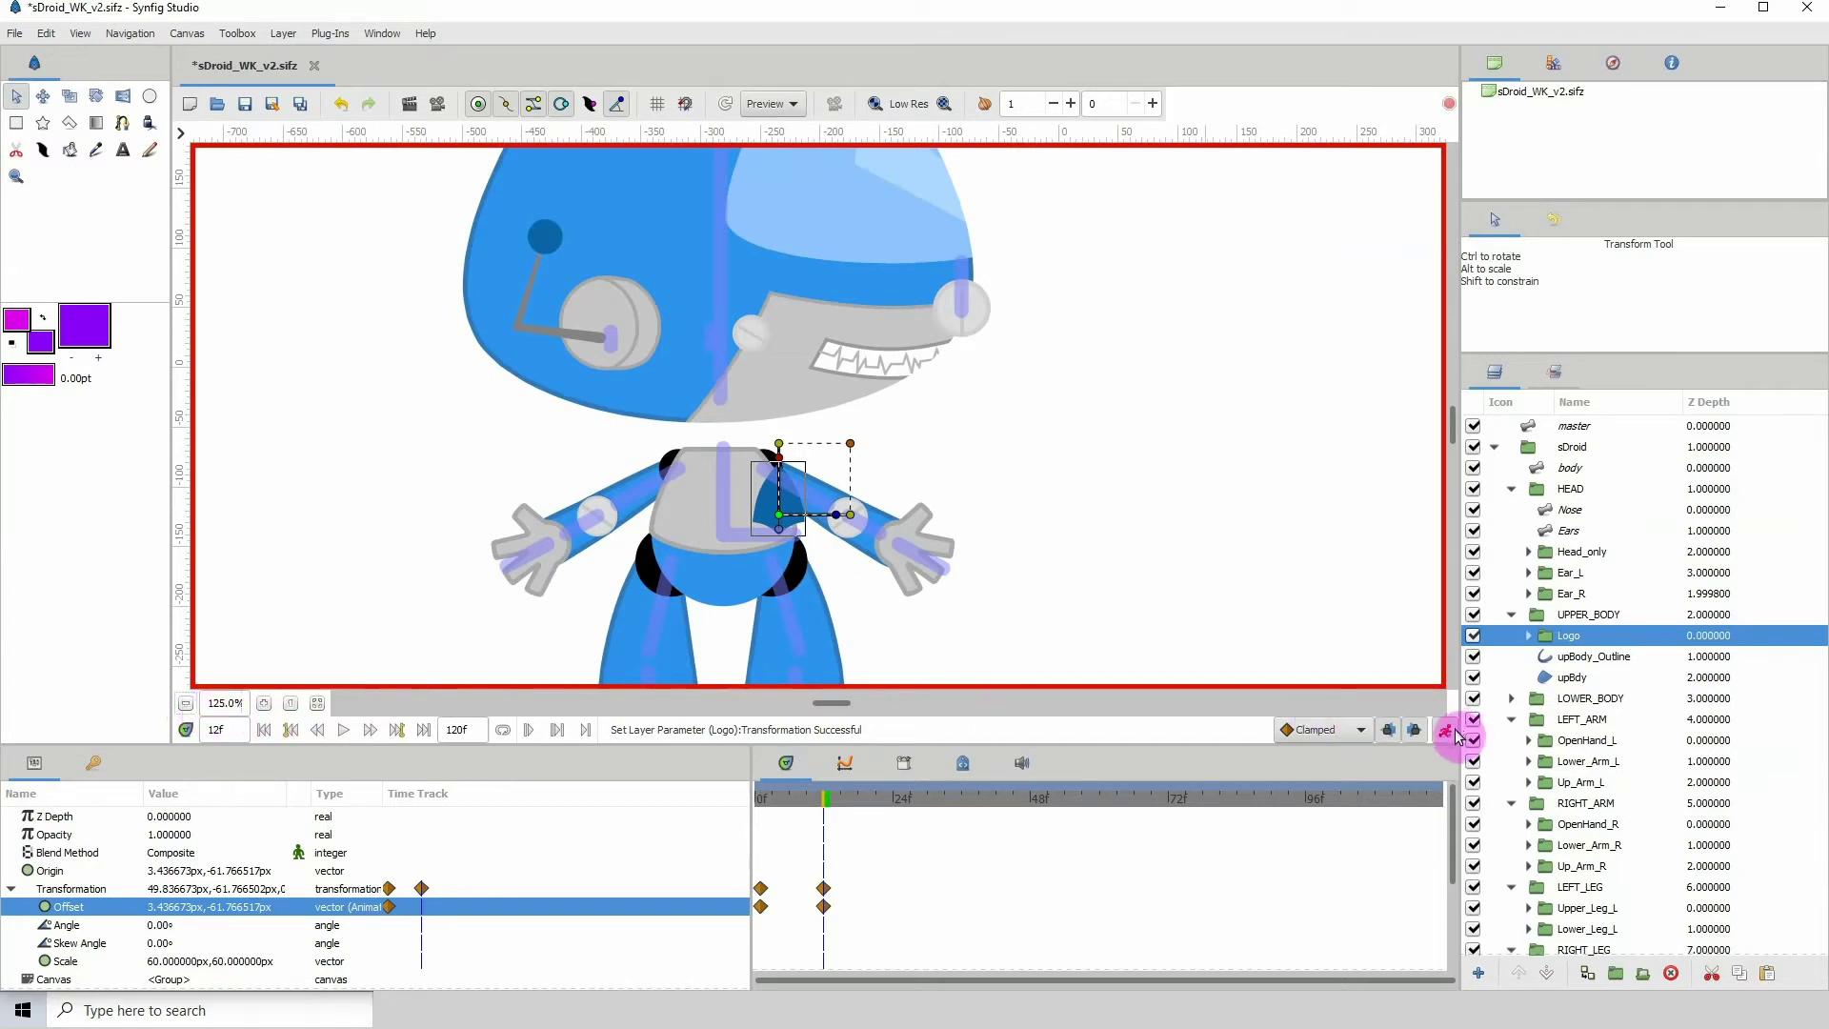
click(1446, 731)
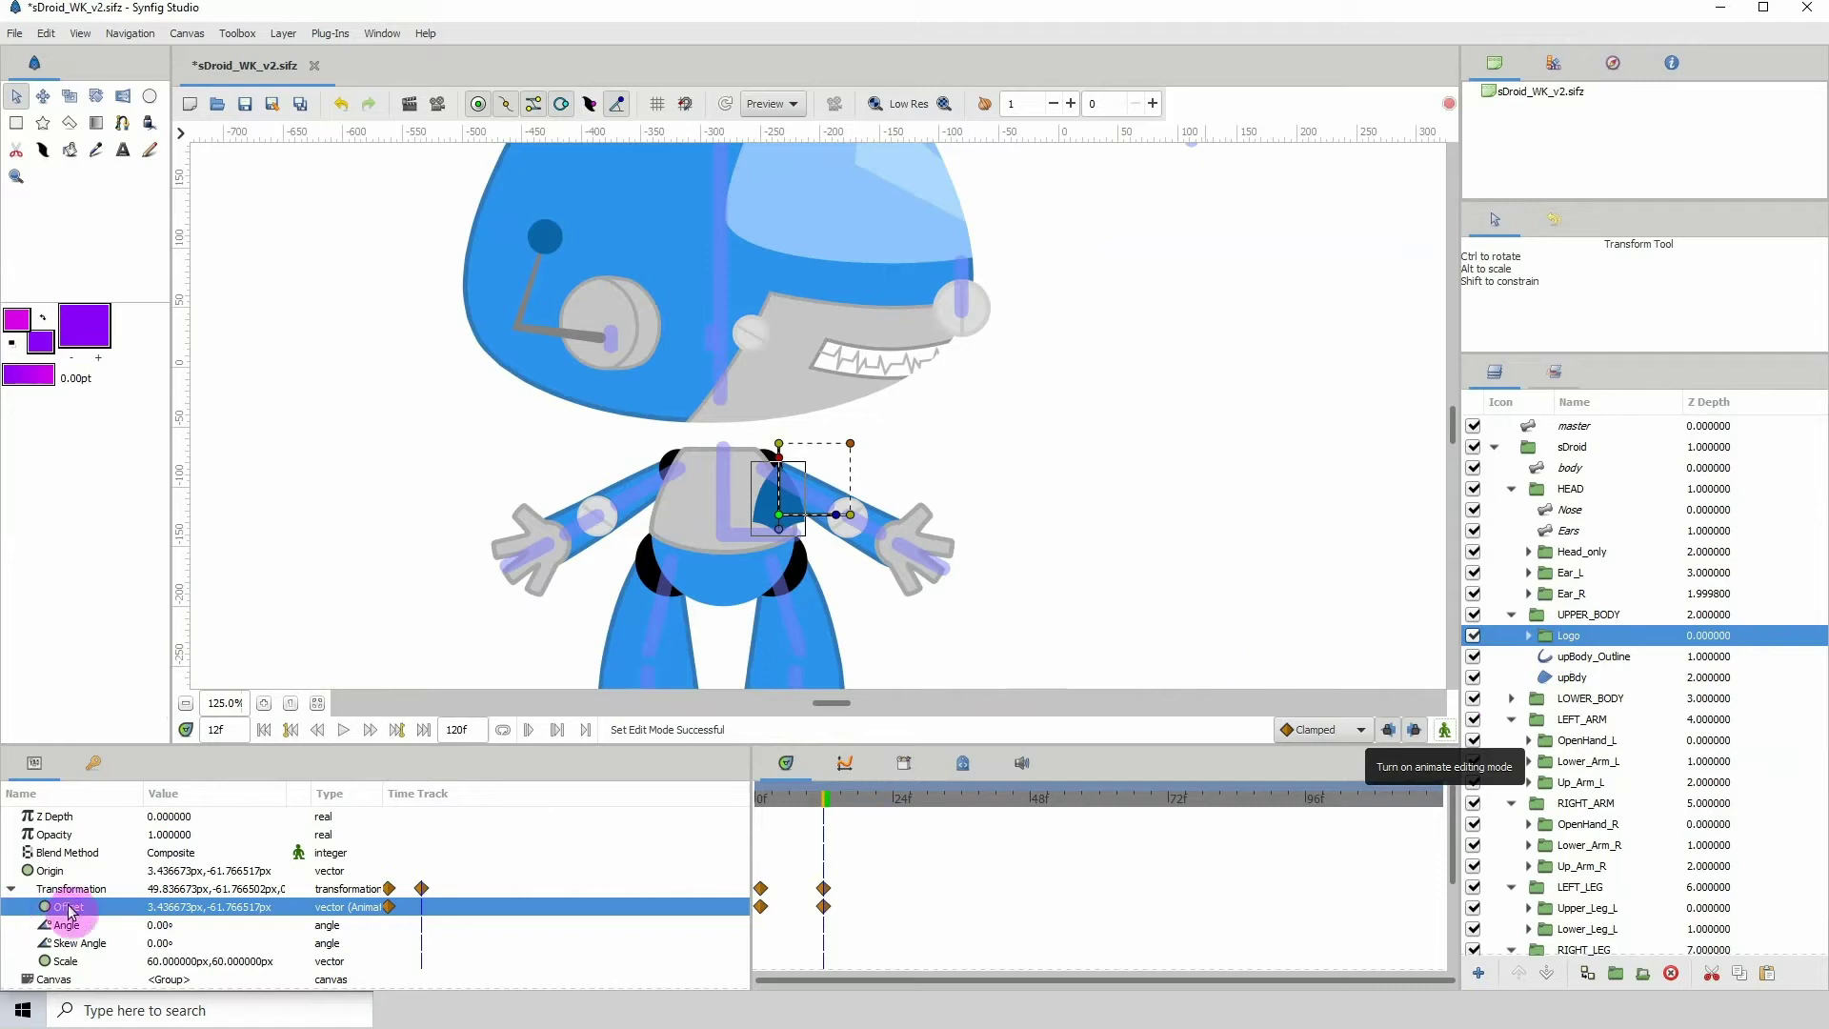
click(164, 860)
click(168, 857)
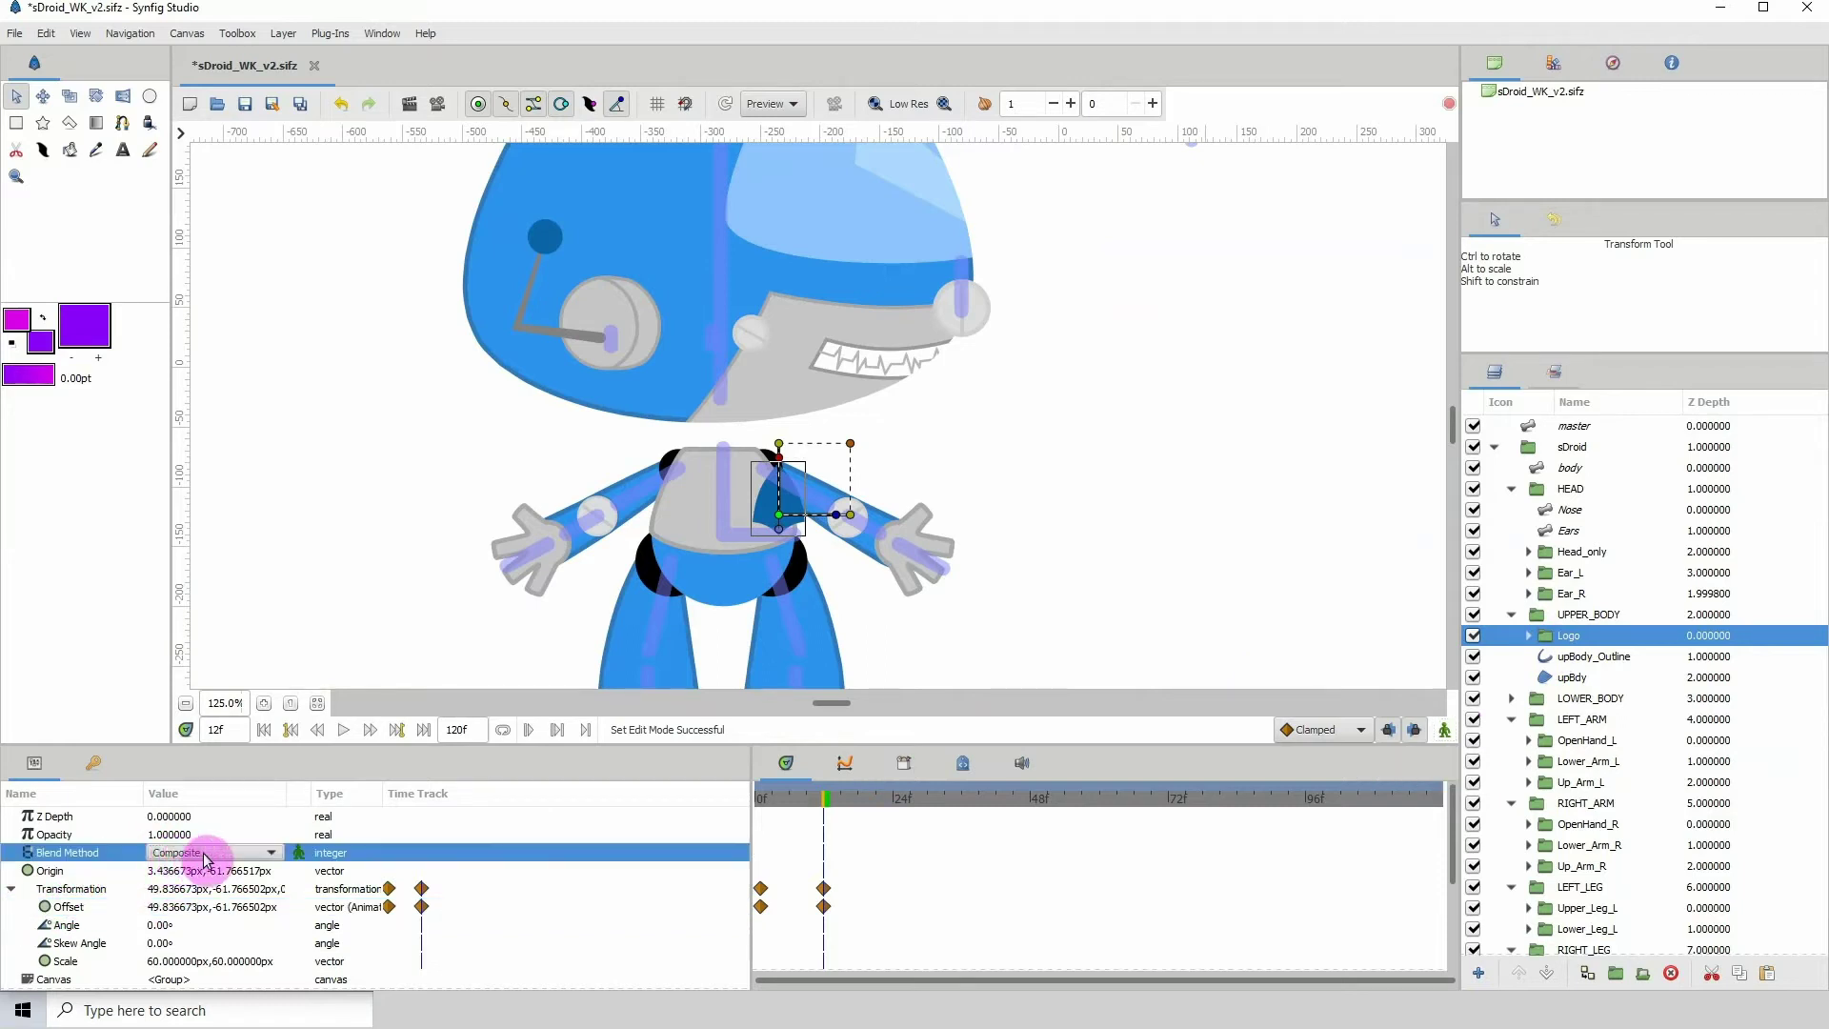
click(203, 858)
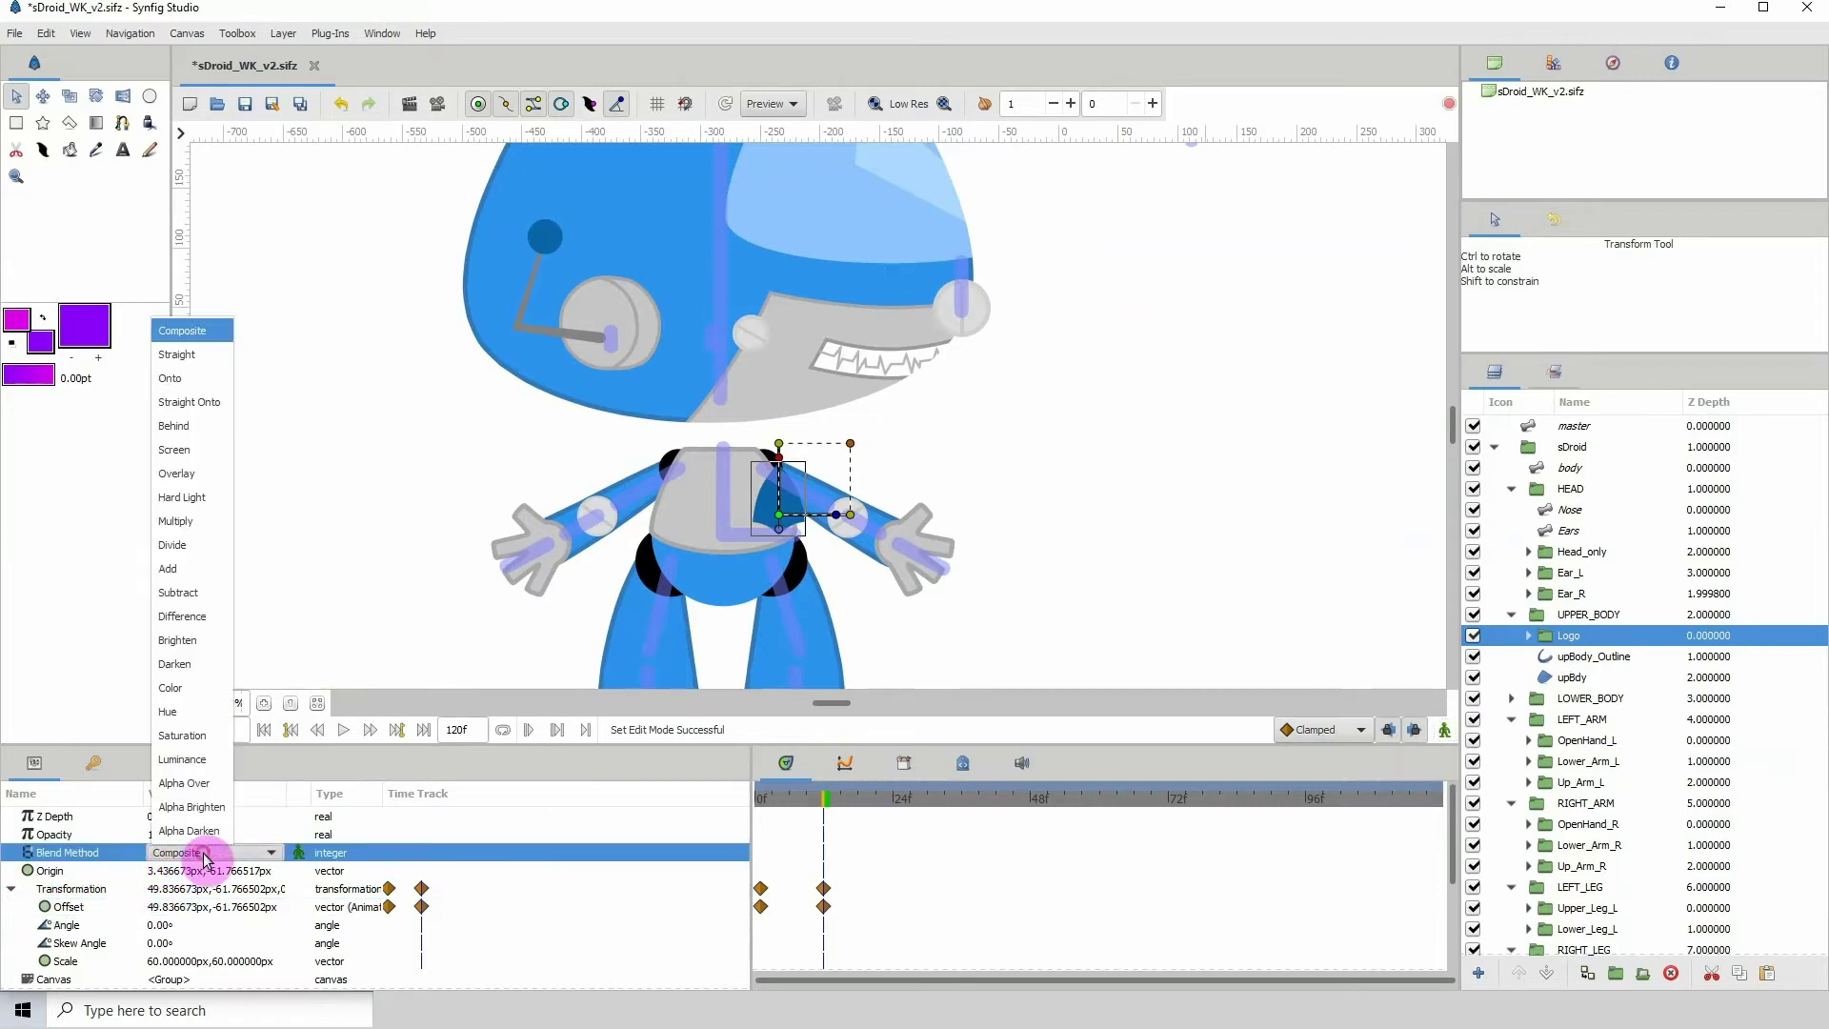
click(181, 379)
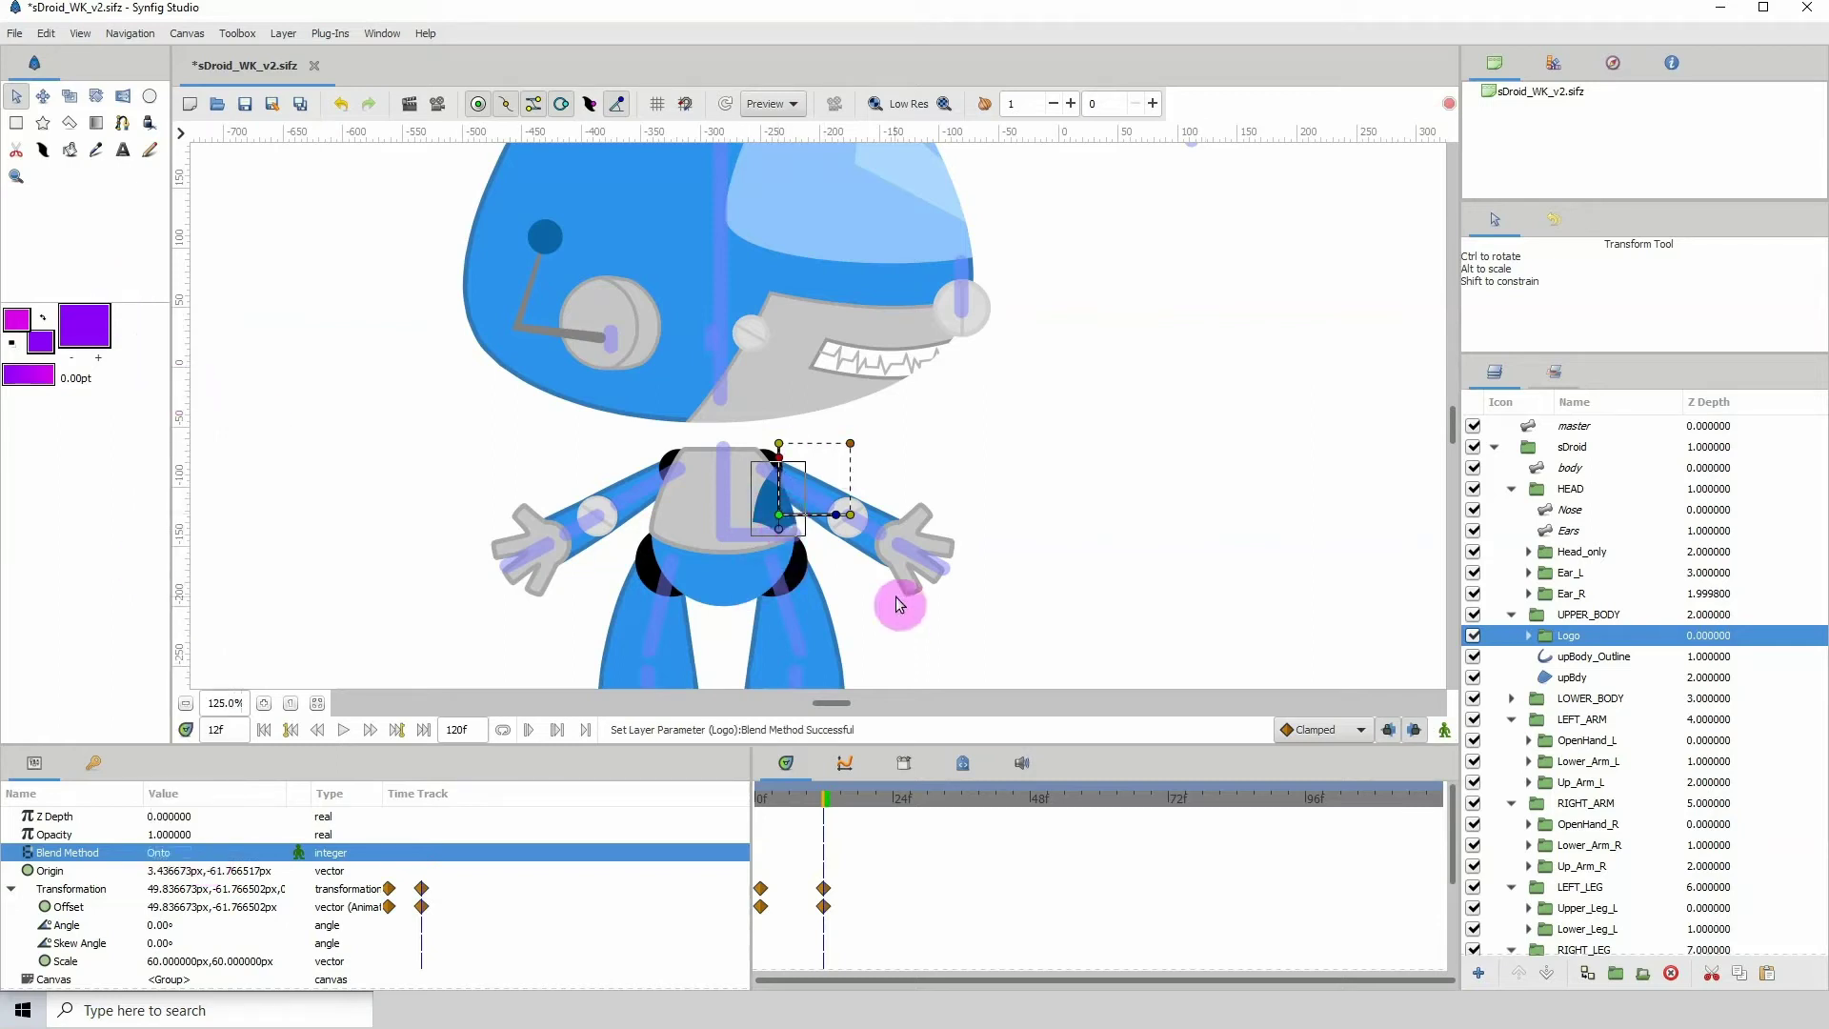
click(1445, 731)
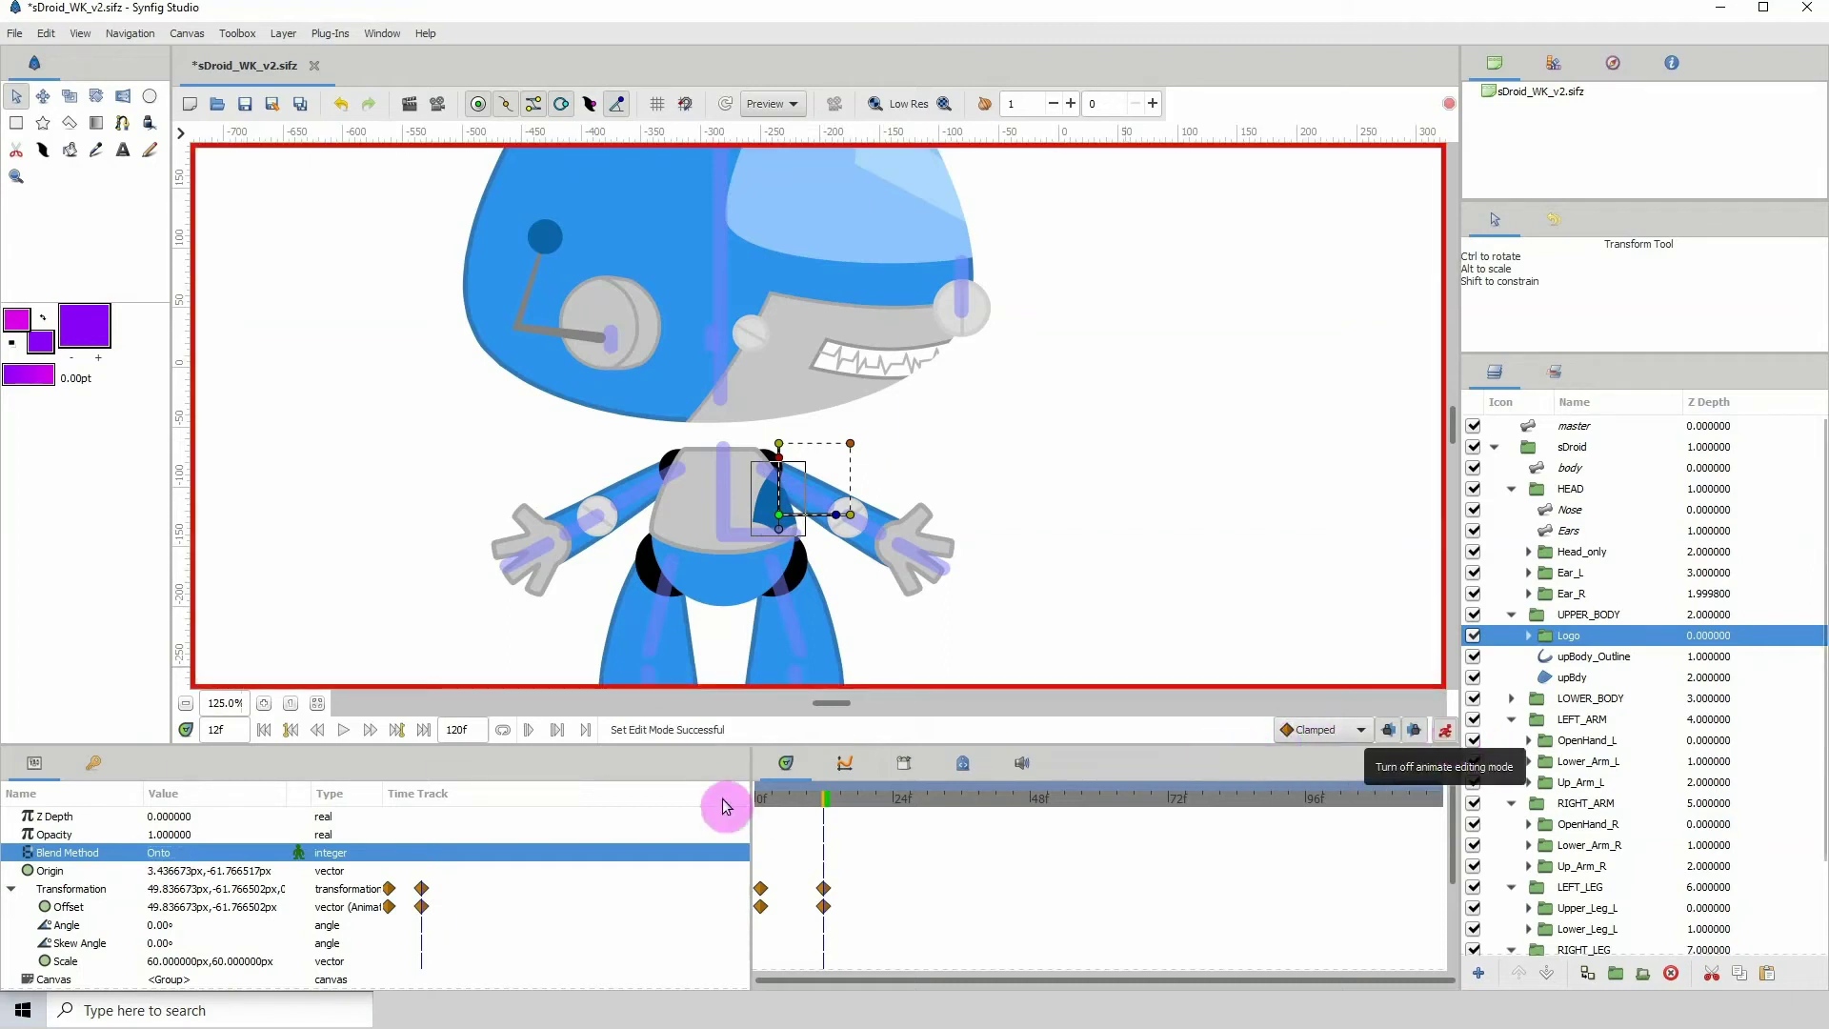
- Record an angle waypoint for the Logo group at frame 1, keeping the logo upright
click(264, 703)
mouse_move(520, 587)
mouse_down()
mouse_move(534, 560)
mouse_move(533, 604)
mouse_up()
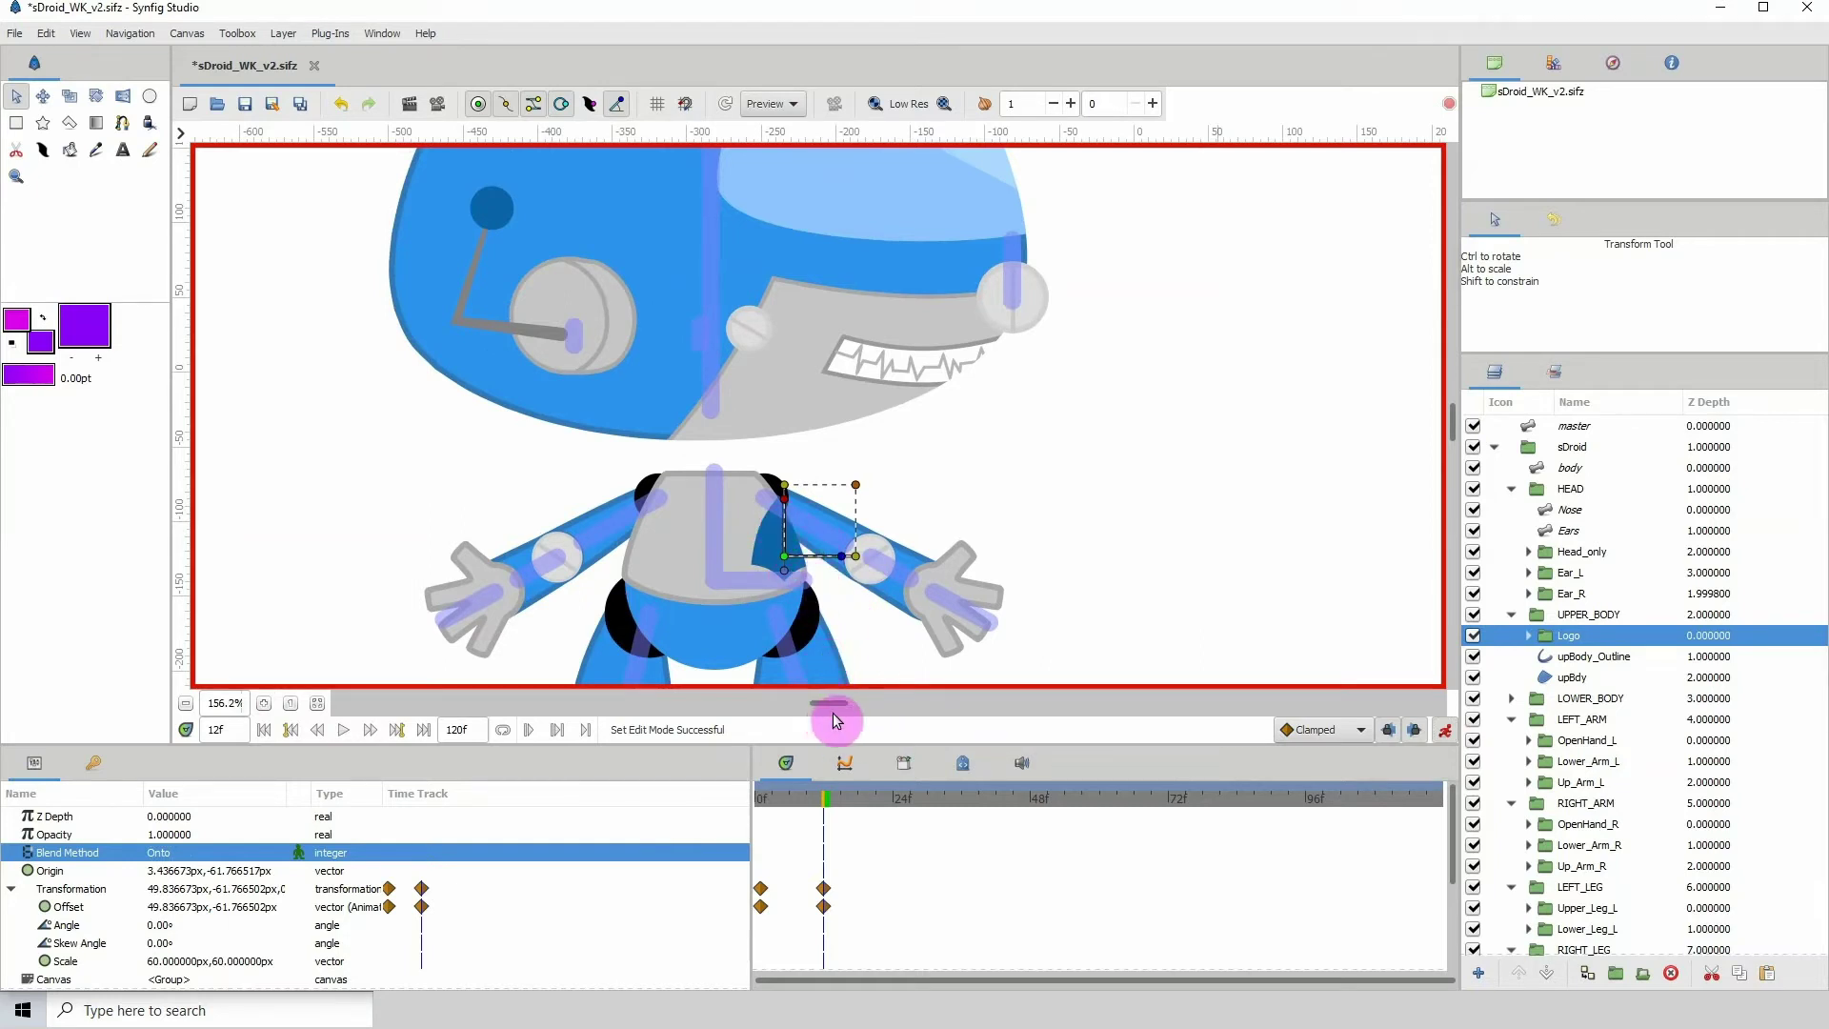
drag(825, 810, 764, 812)
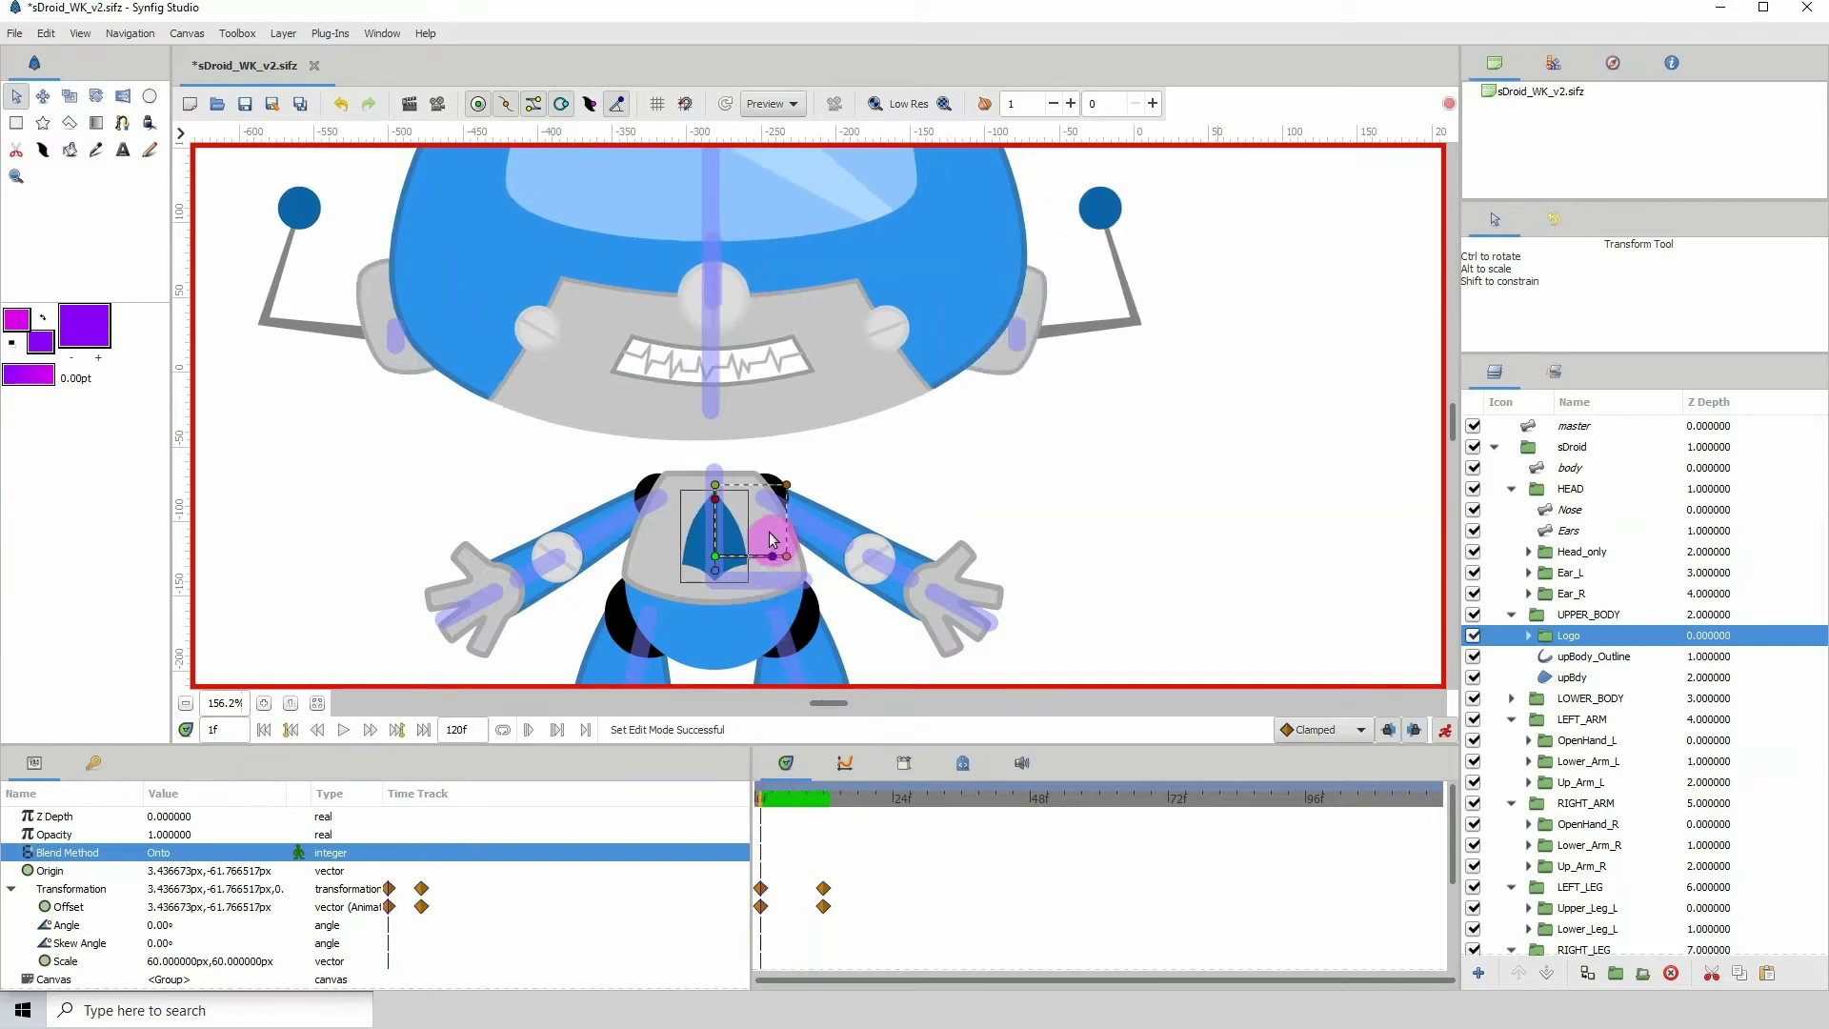
click(770, 557)
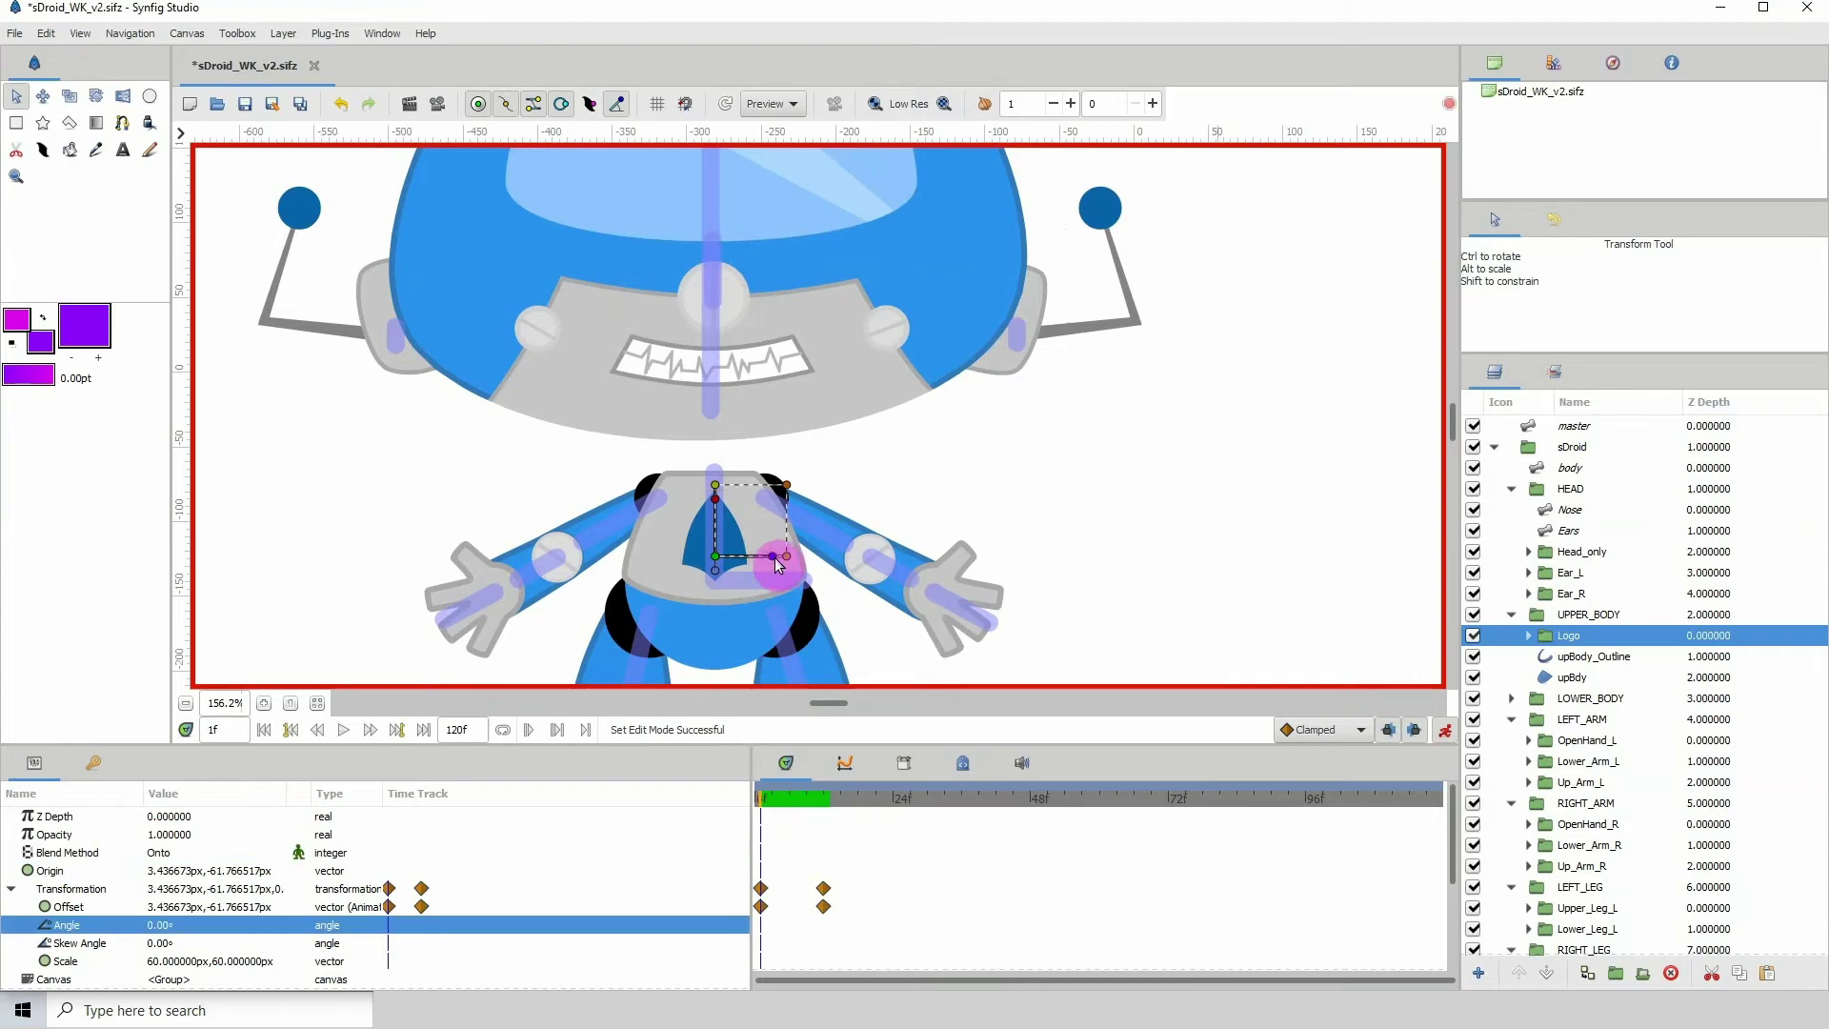
drag(778, 564, 774, 562)
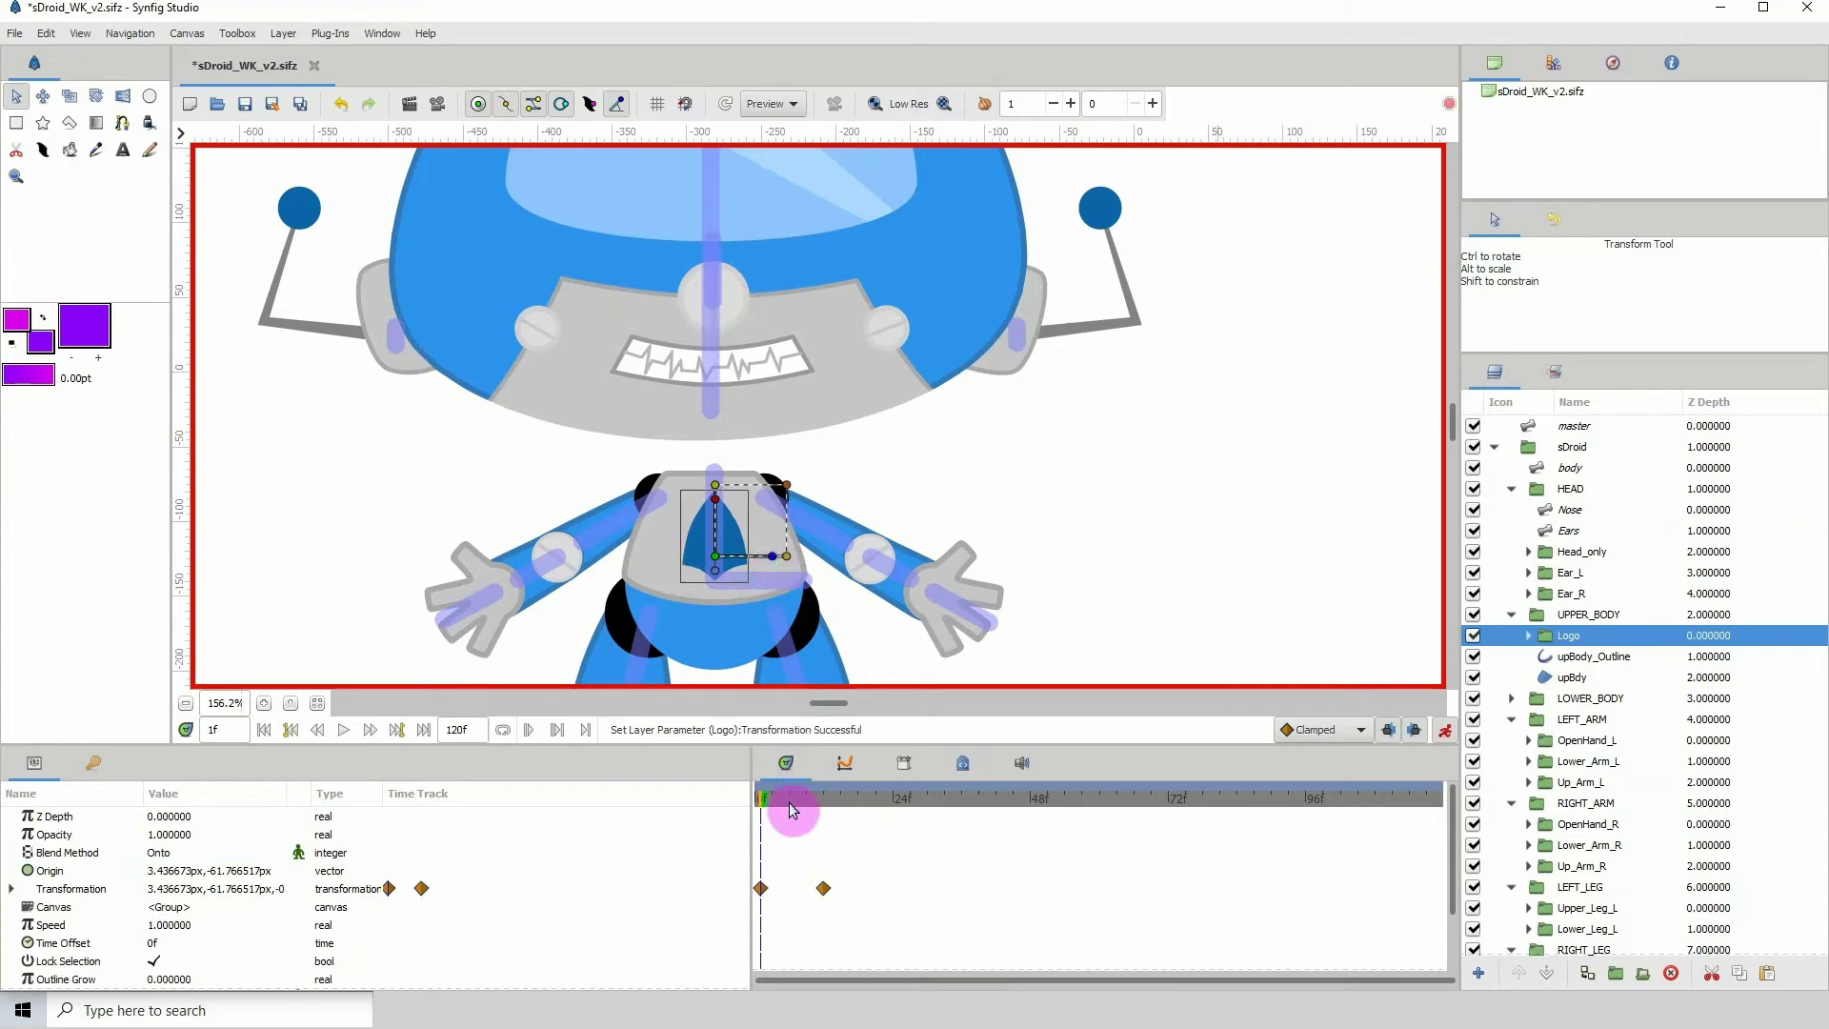
- At frame 12, rotate the logo to about 13.24° and nudge its X offset to about 54.3 px, checking the motion on the timeline
drag(790, 810, 821, 796)
click(841, 556)
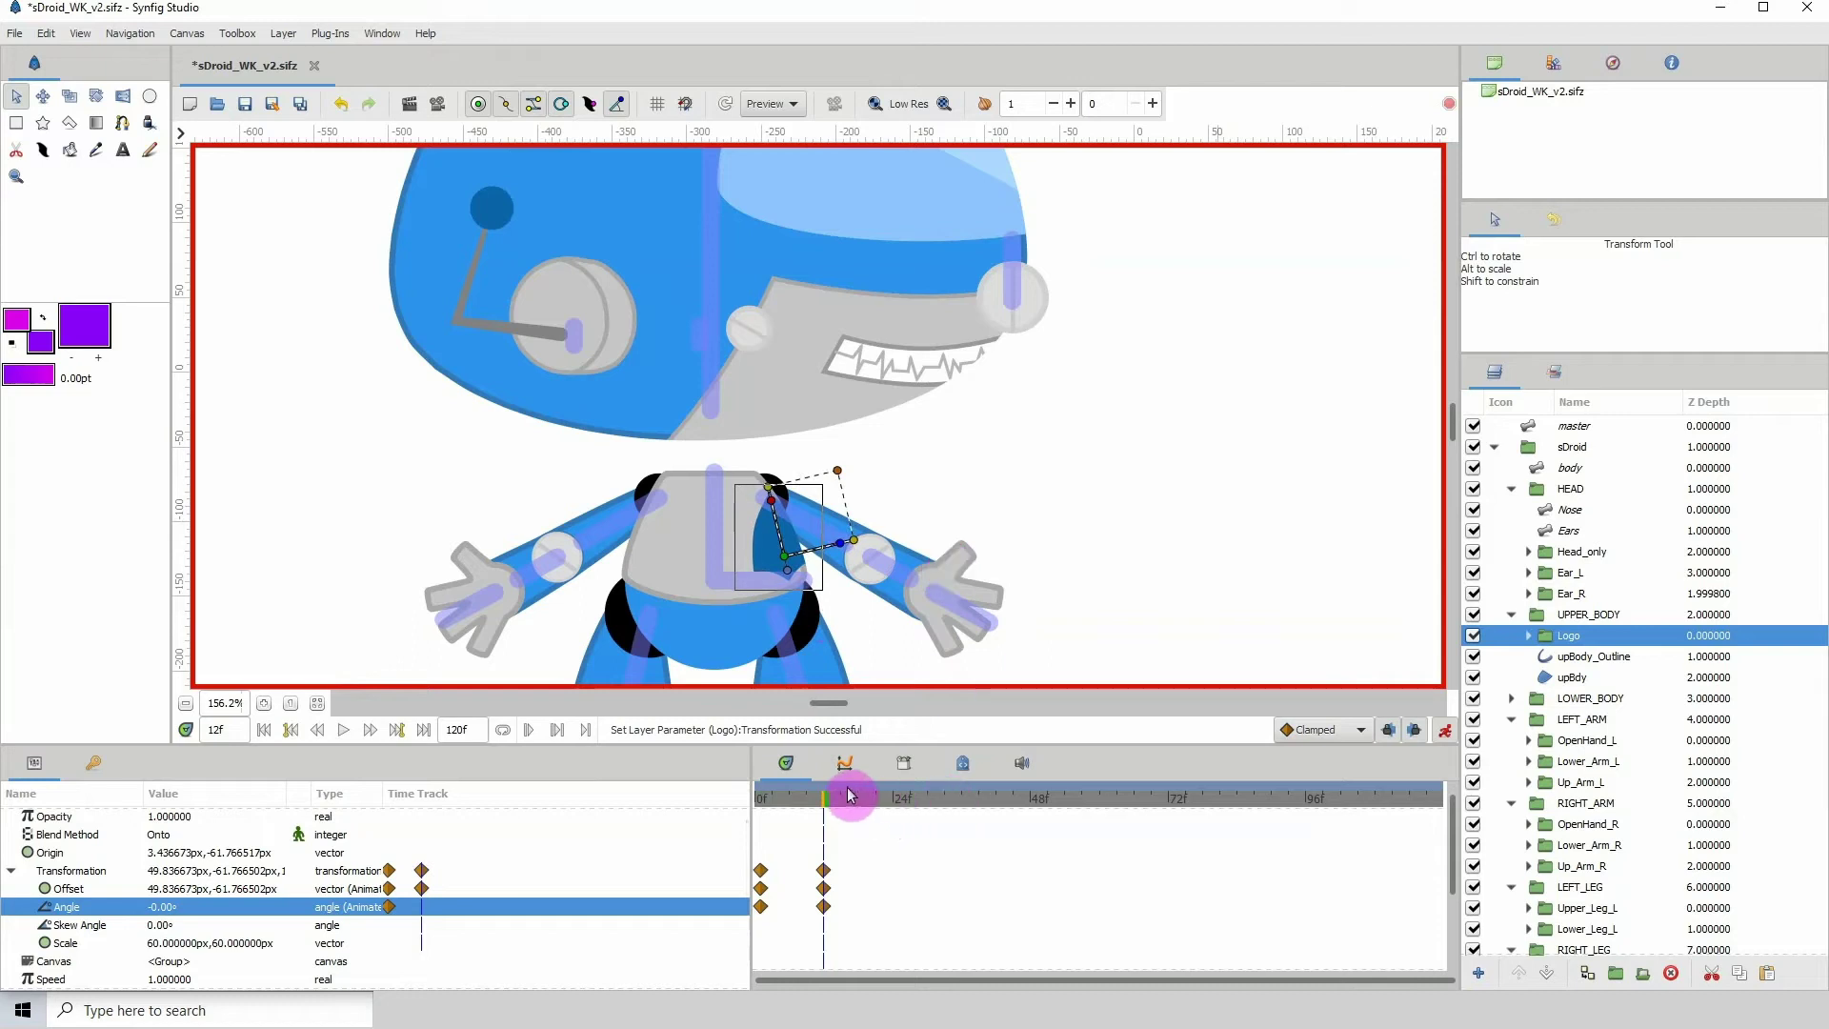
click(787, 559)
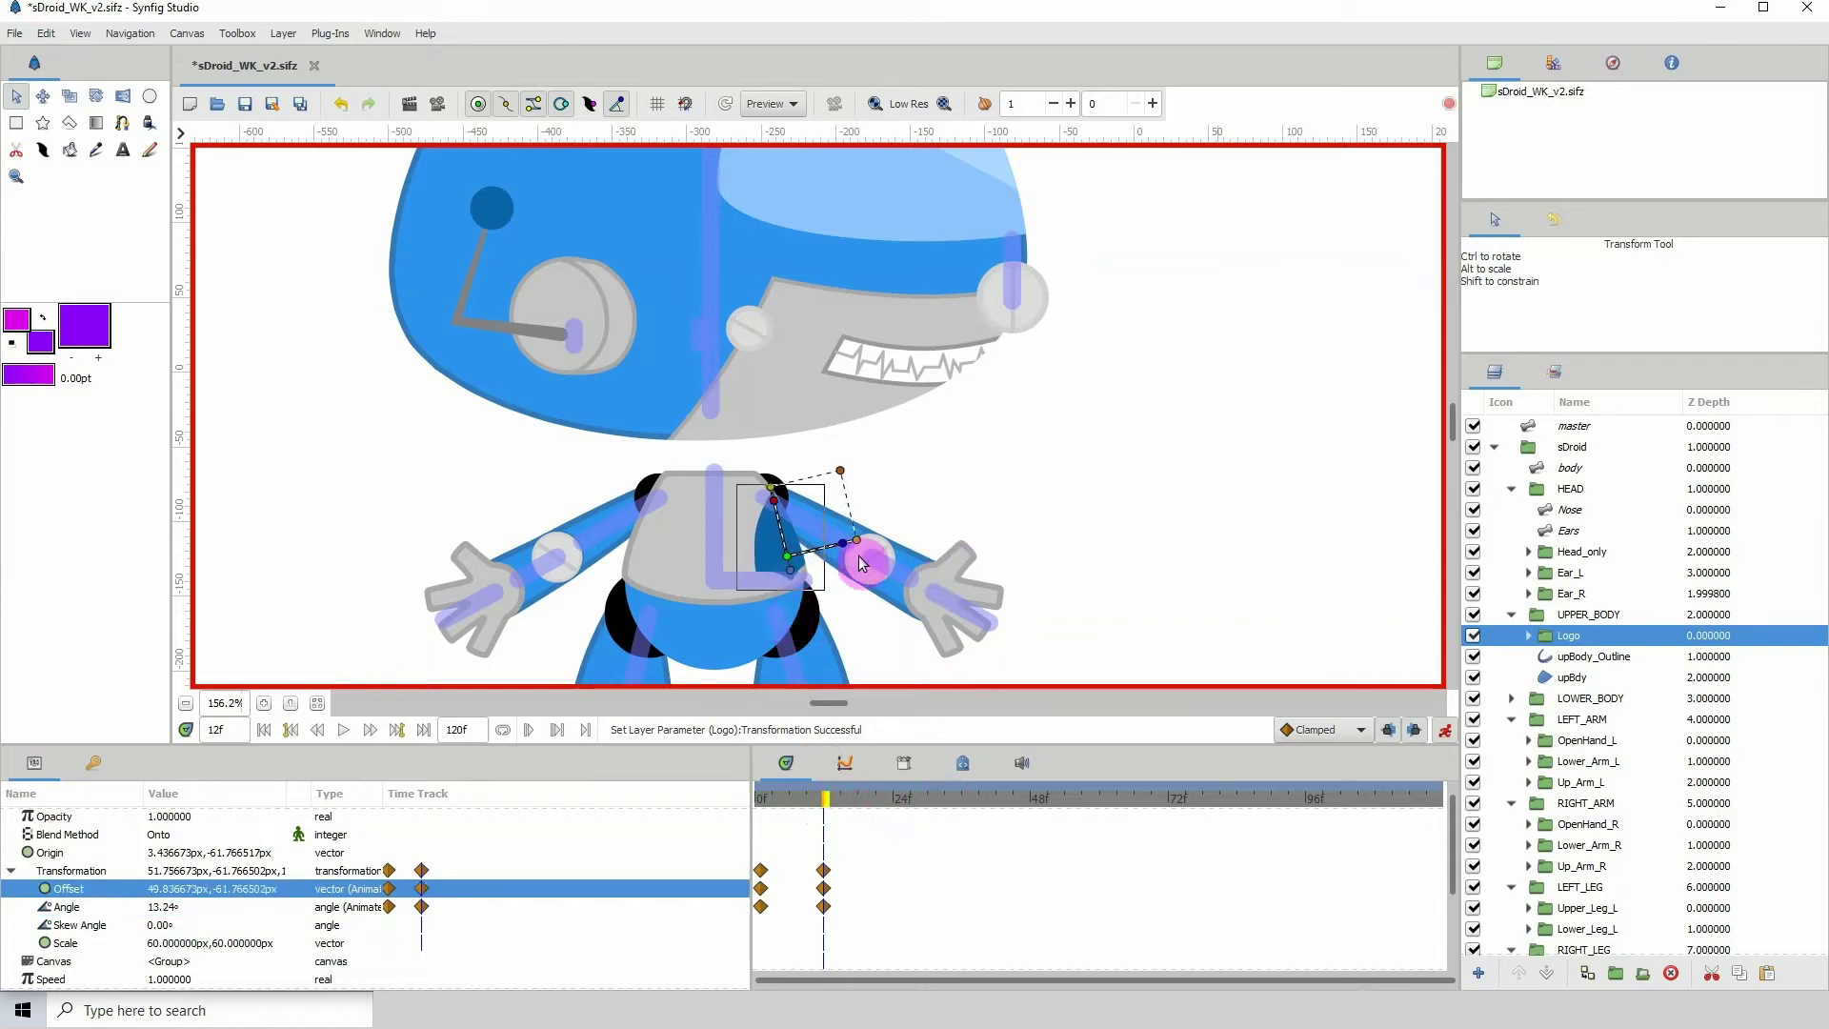
key(Right)
key(Right)
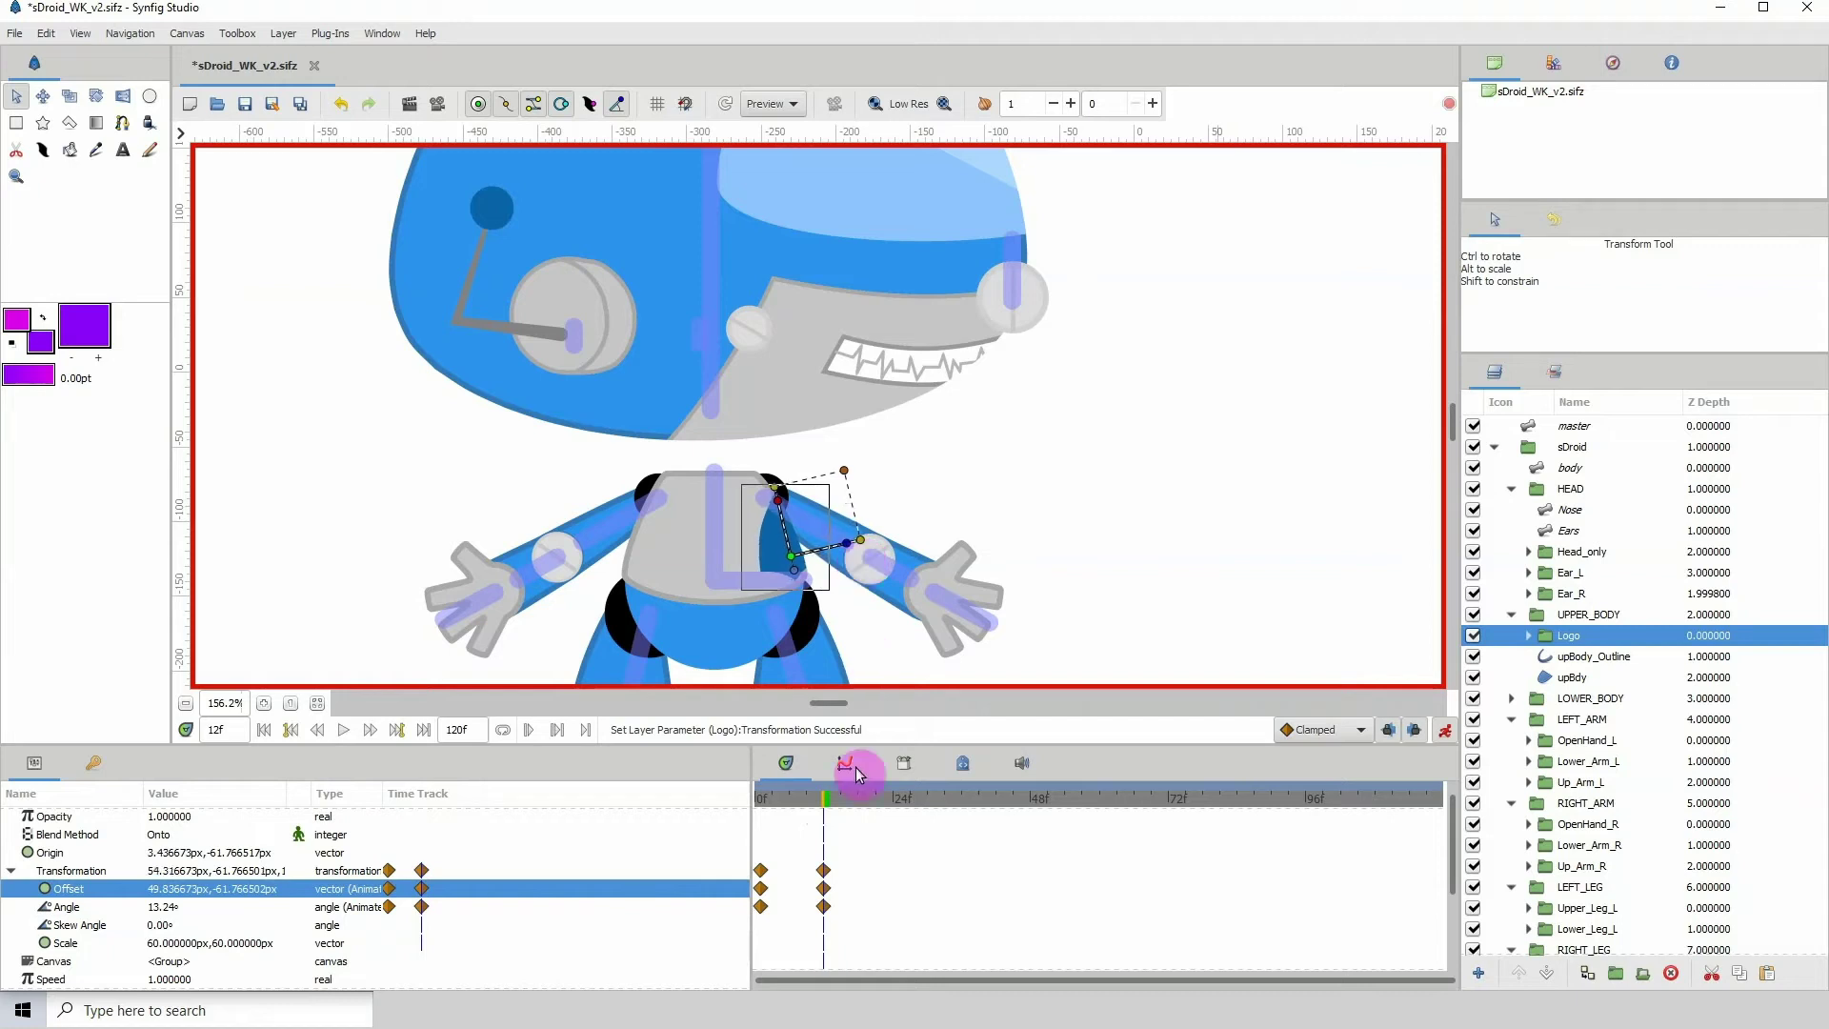
mouse_move(819, 803)
mouse_down()
mouse_move(766, 803)
mouse_move(825, 810)
mouse_up()
- At frame 24, the back view of the head, shift the Logo group horizontally off the torso to an X offset of about 150 px
drag(767, 491, 660, 511)
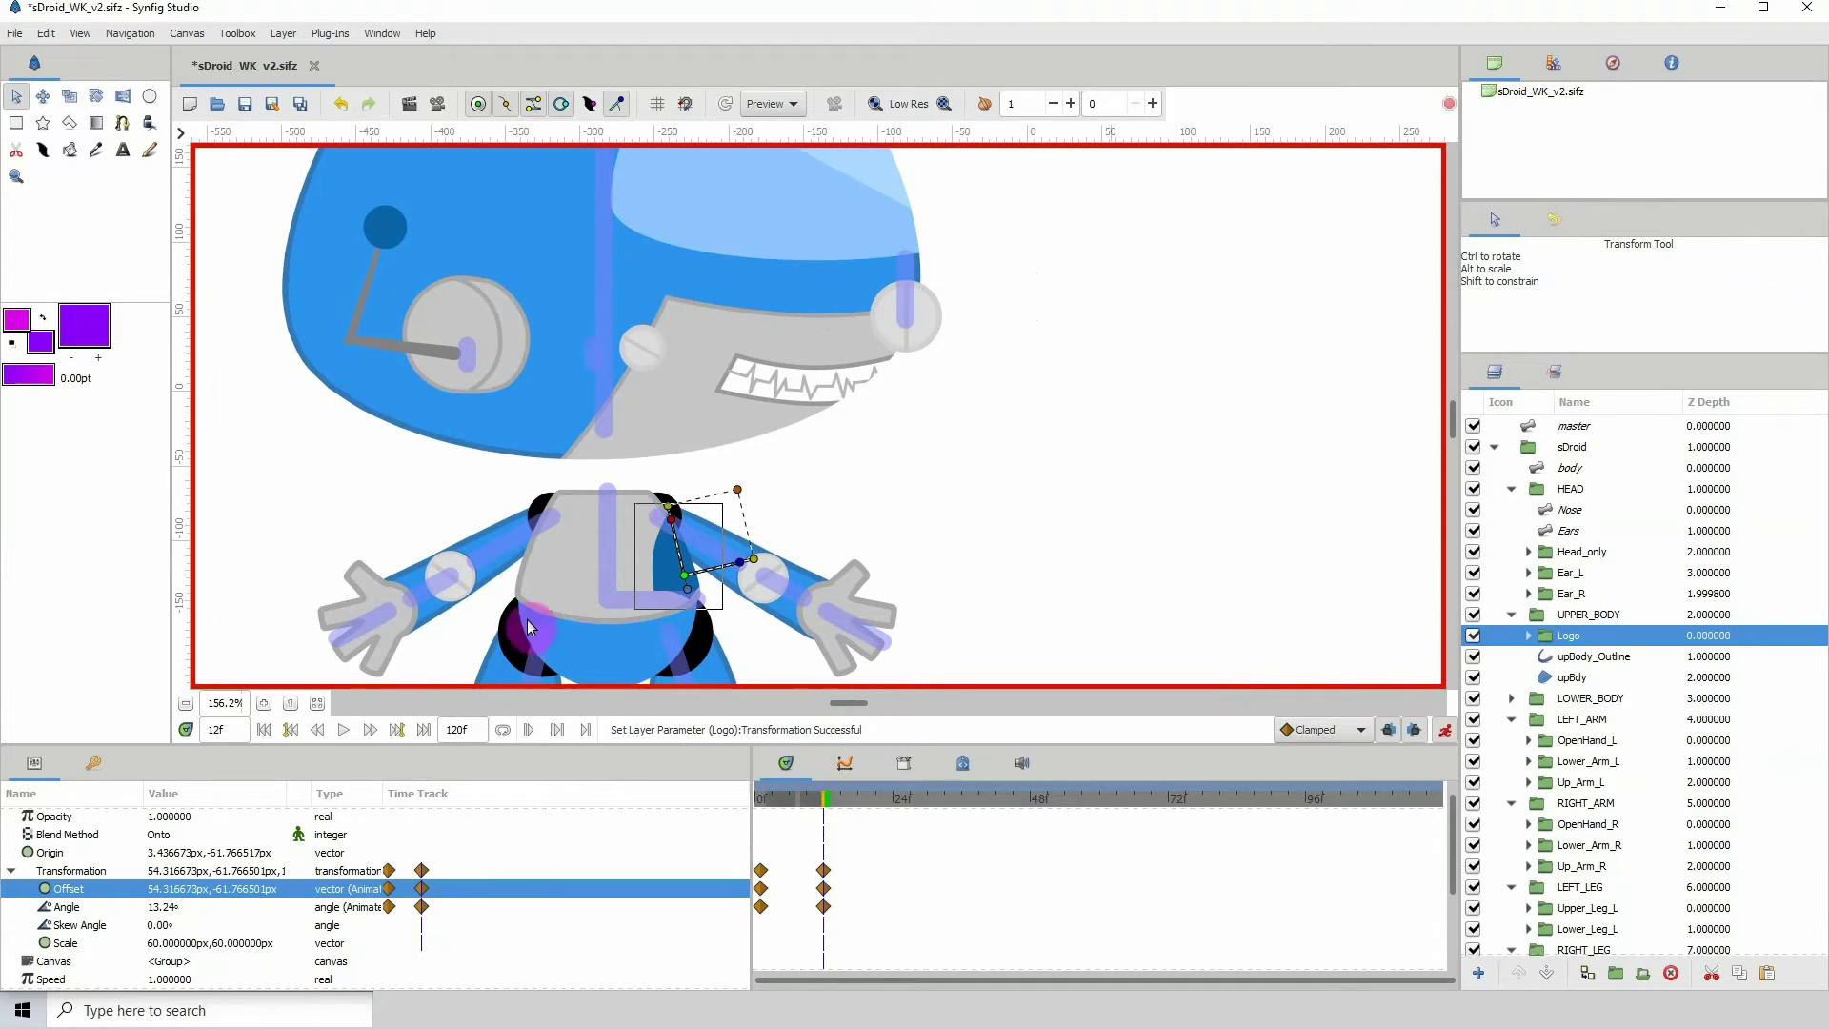
click(186, 703)
drag(529, 550, 469, 577)
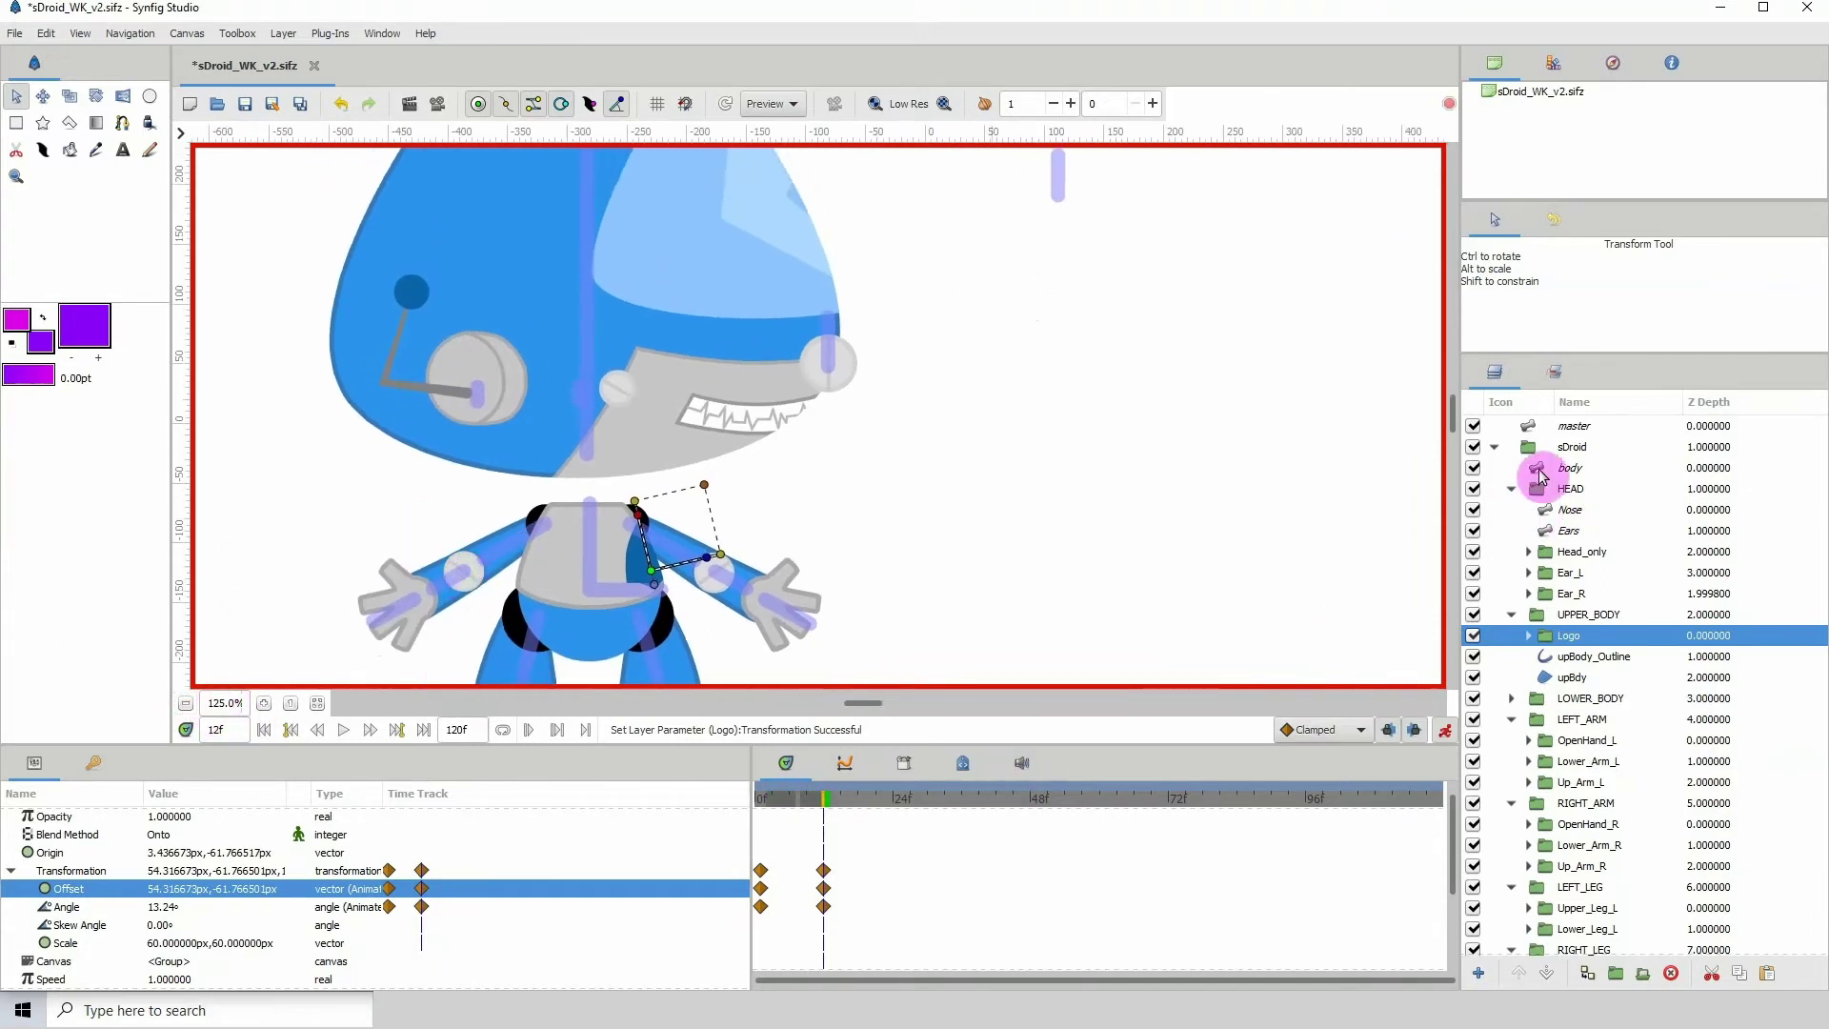
click(1543, 468)
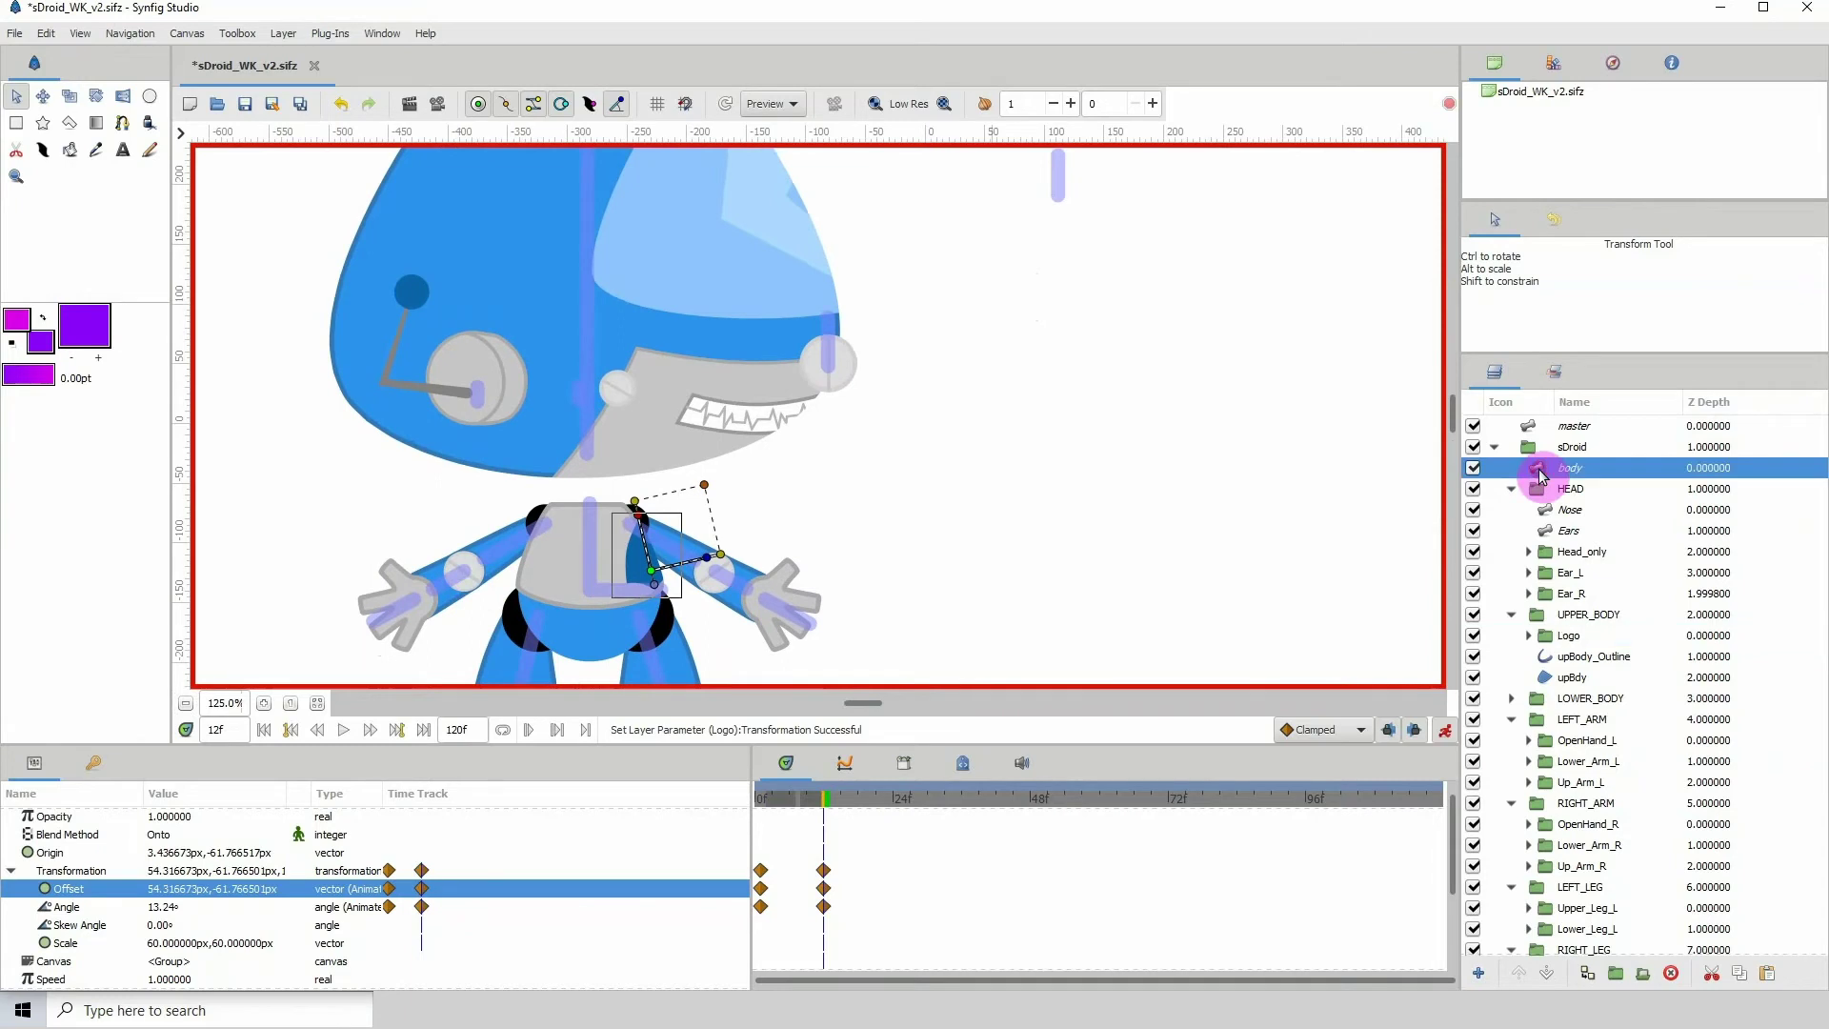
click(870, 814)
drag(884, 813, 893, 815)
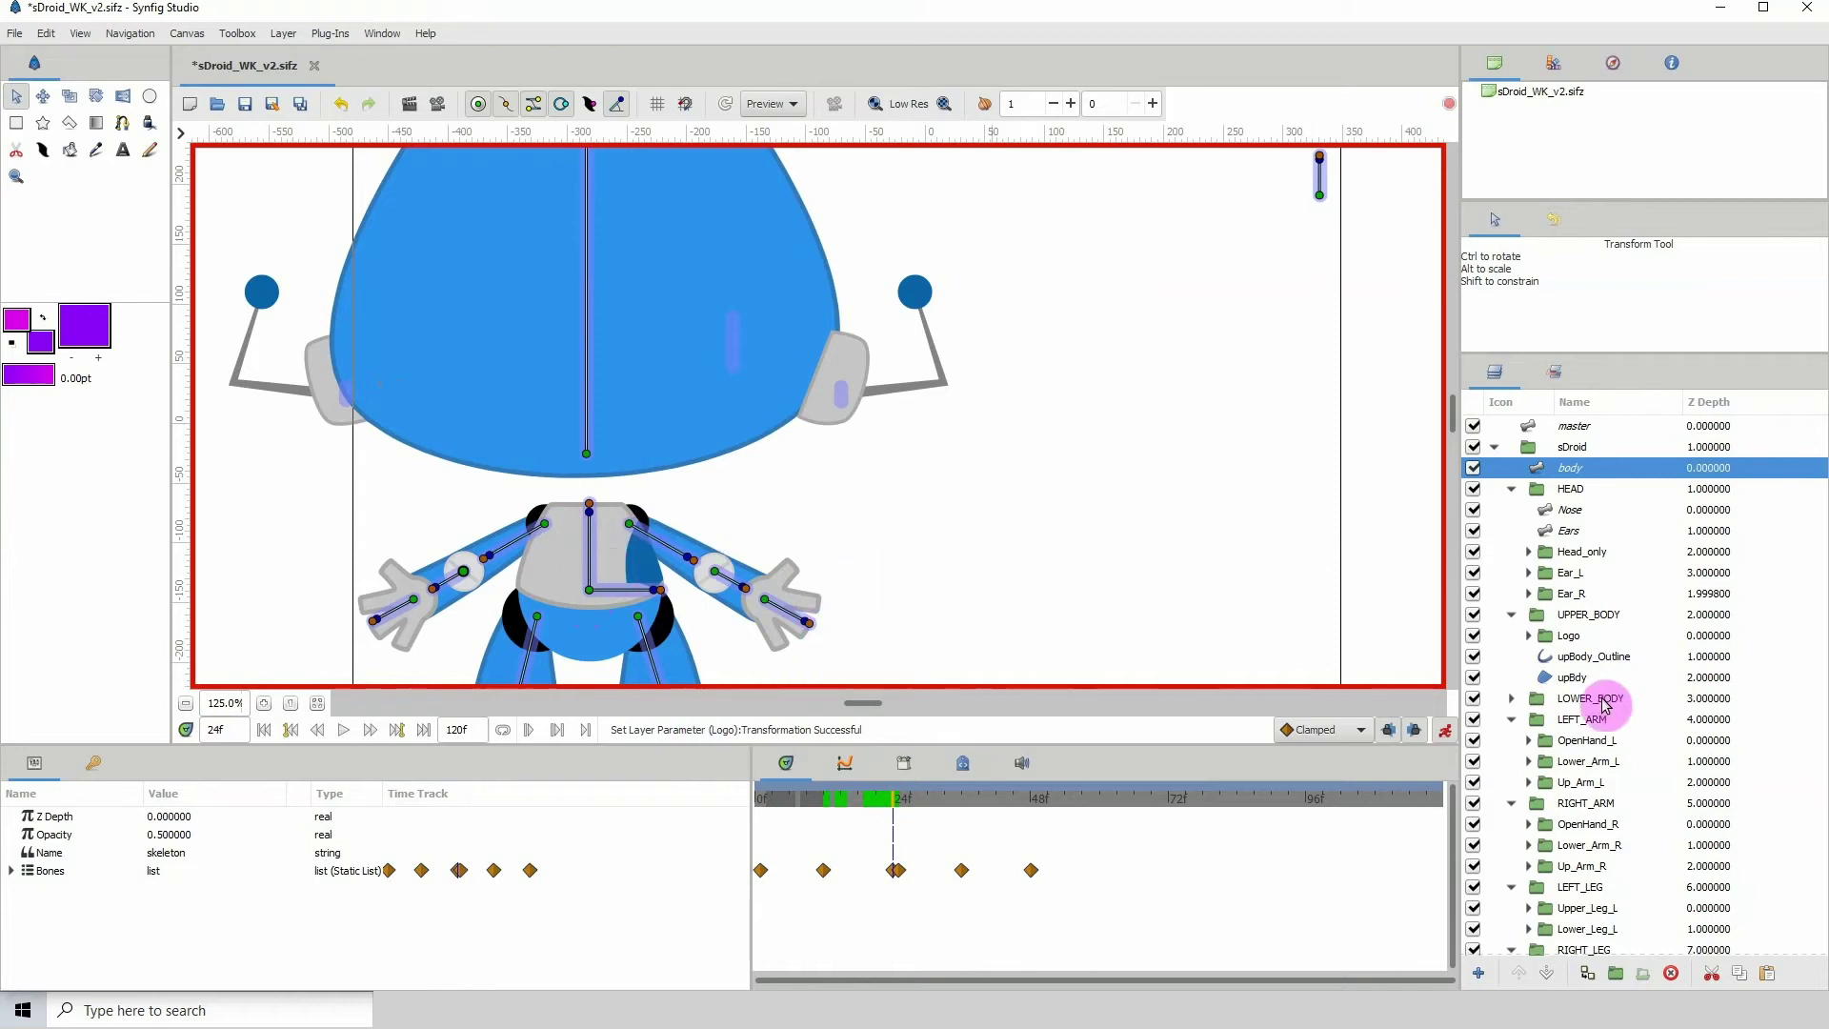
click(1548, 634)
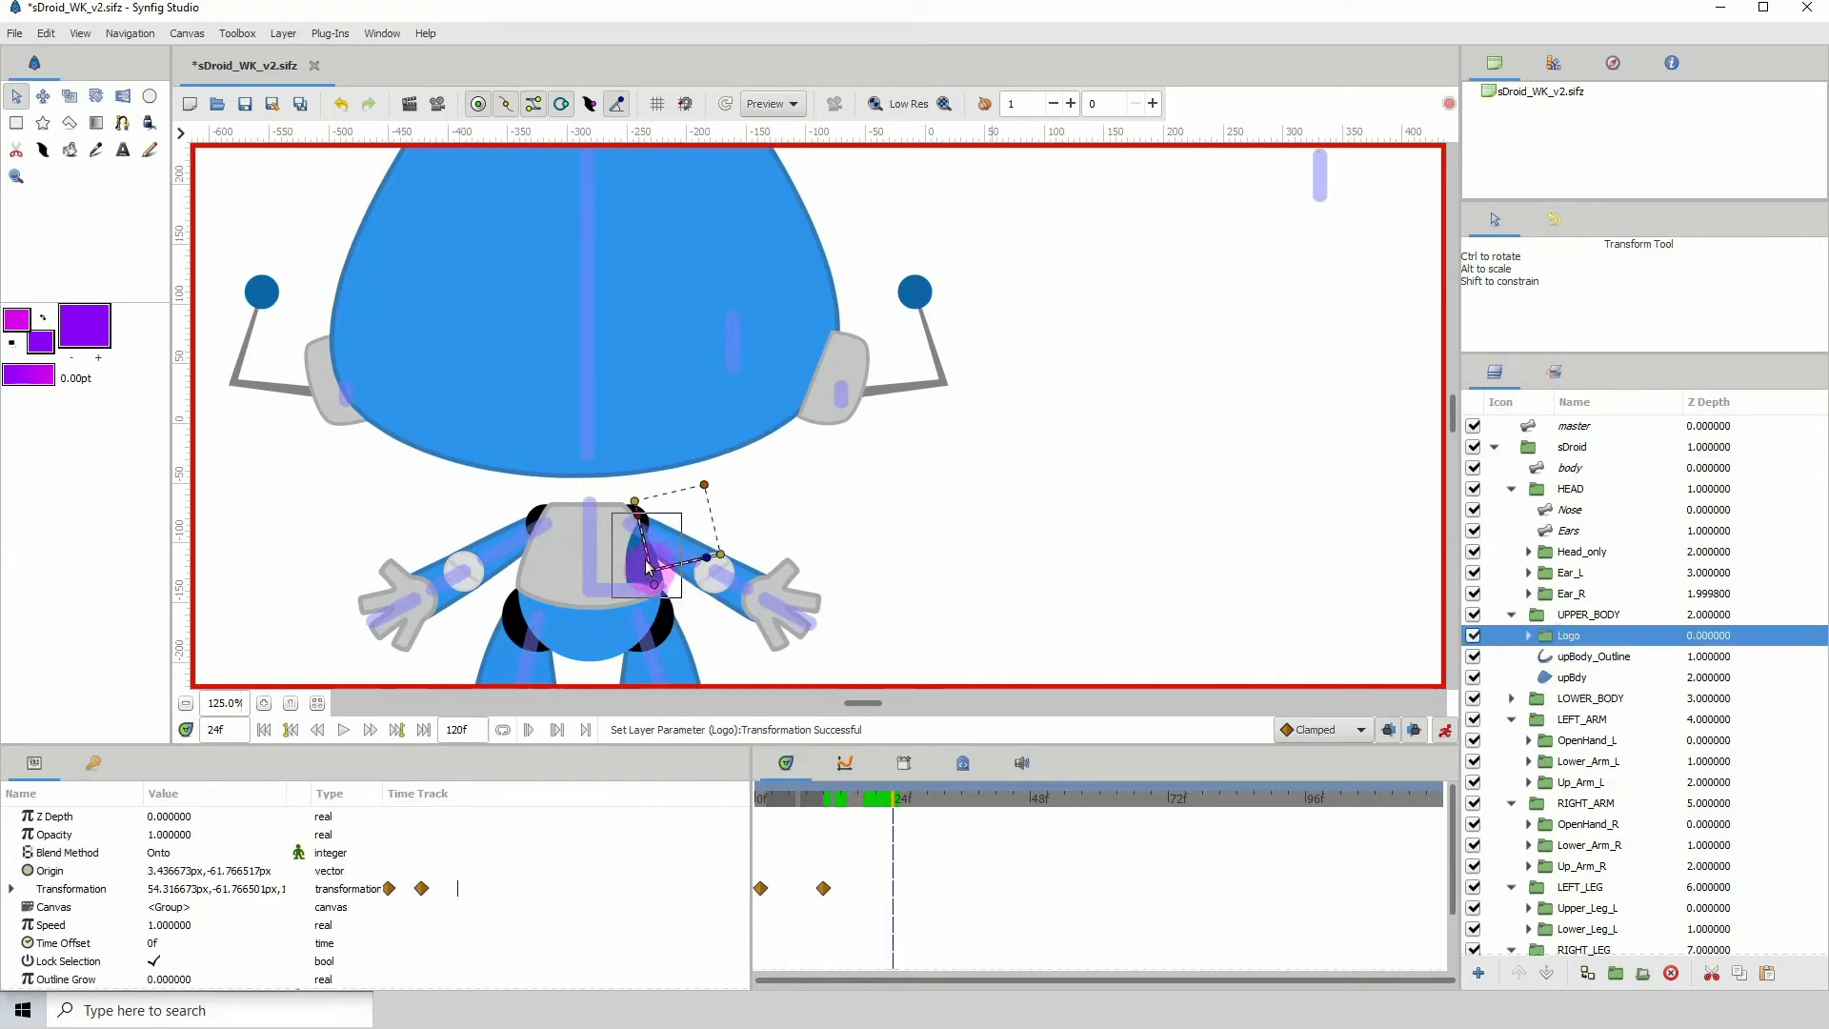
drag(655, 578, 659, 581)
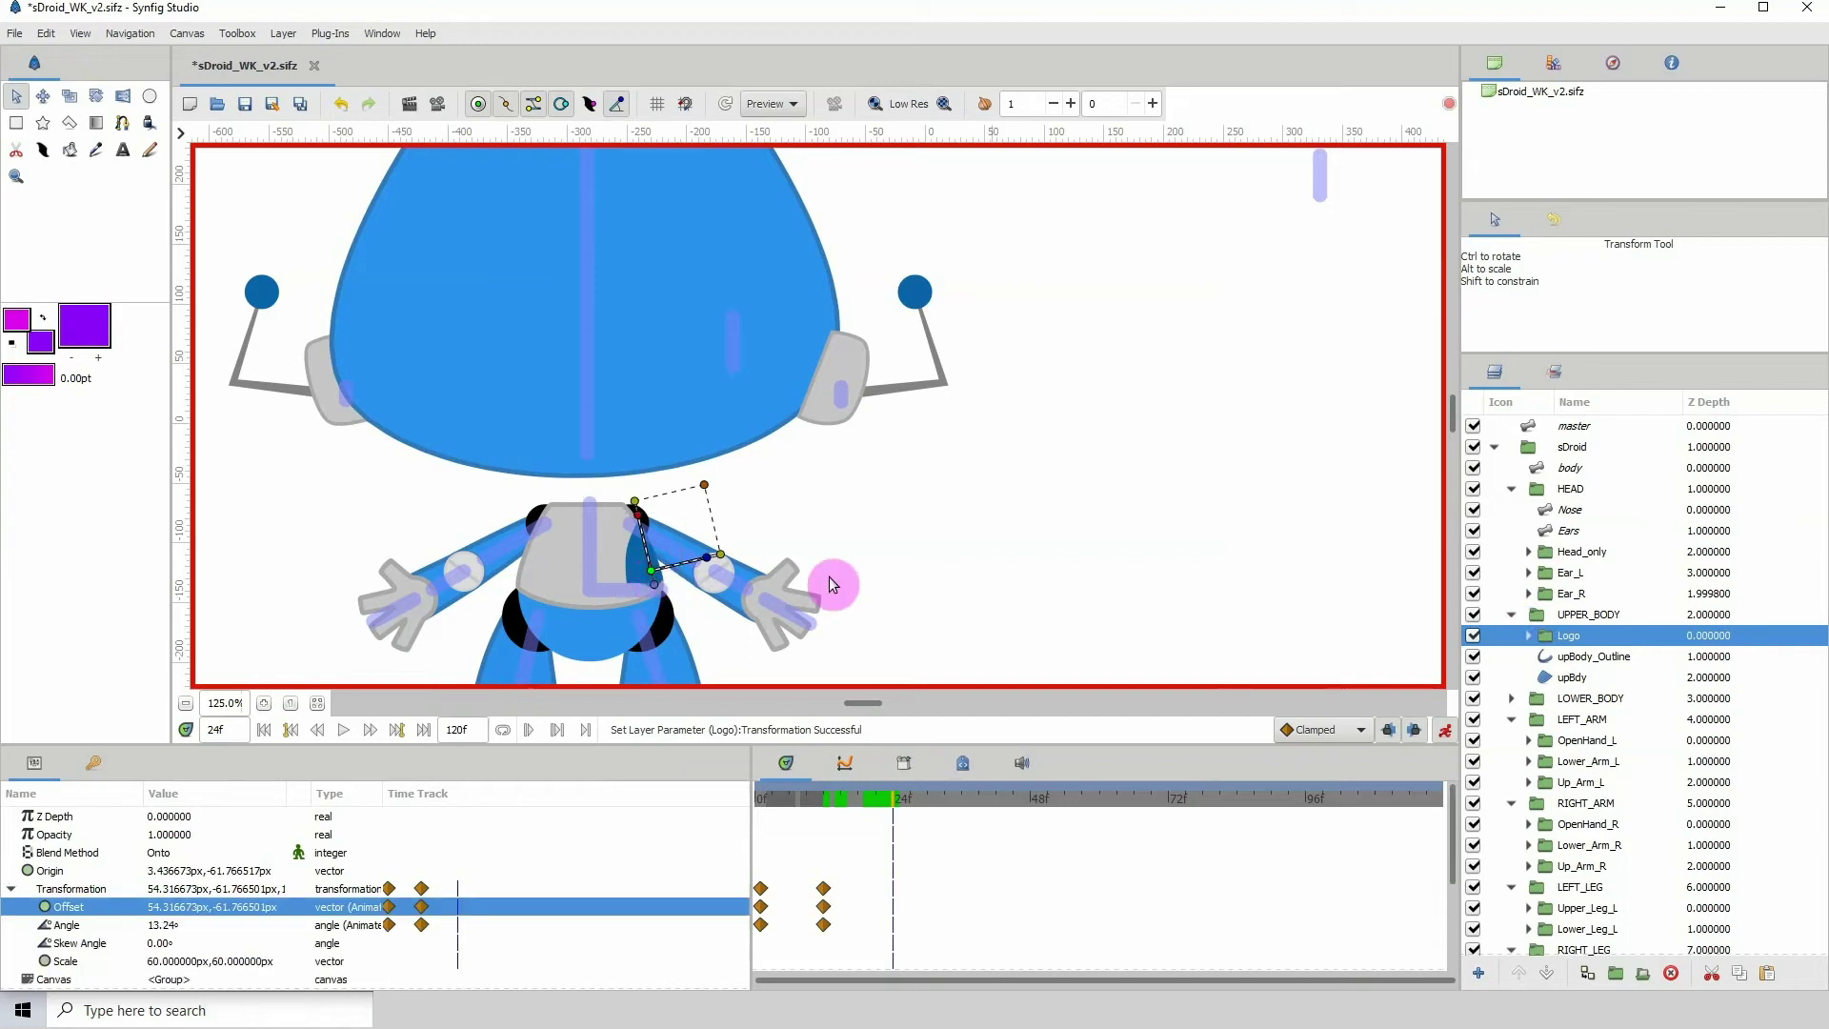
key(shift+Right)
key(shift+Right)
key(shift+Right)
key(shift+Right)
key(shift+Right)
key(shift+Right)
key(shift+Right)
key(shift+Right)
key(shift+Right)
key(shift+Right)
key(shift+Right)
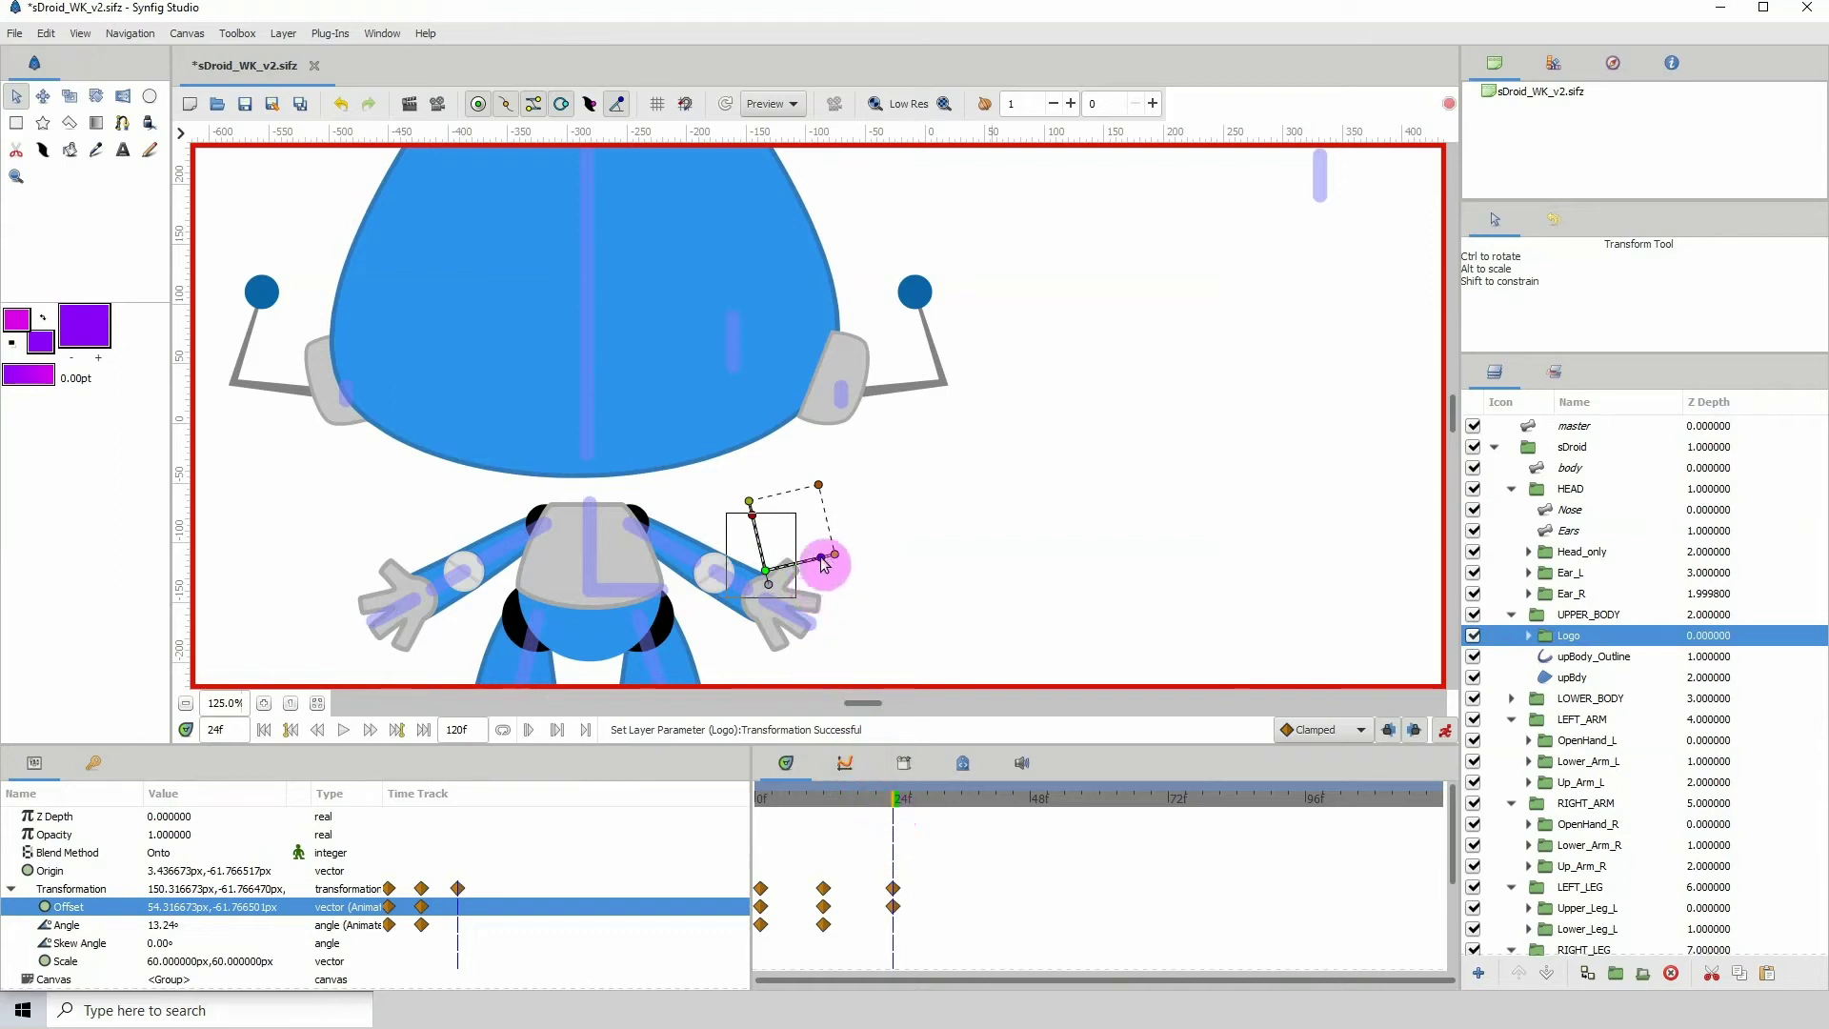
- Record an angle waypoint for the Logo group at frame 24, keeping the 13.24° rotation it has at frame 12
click(869, 806)
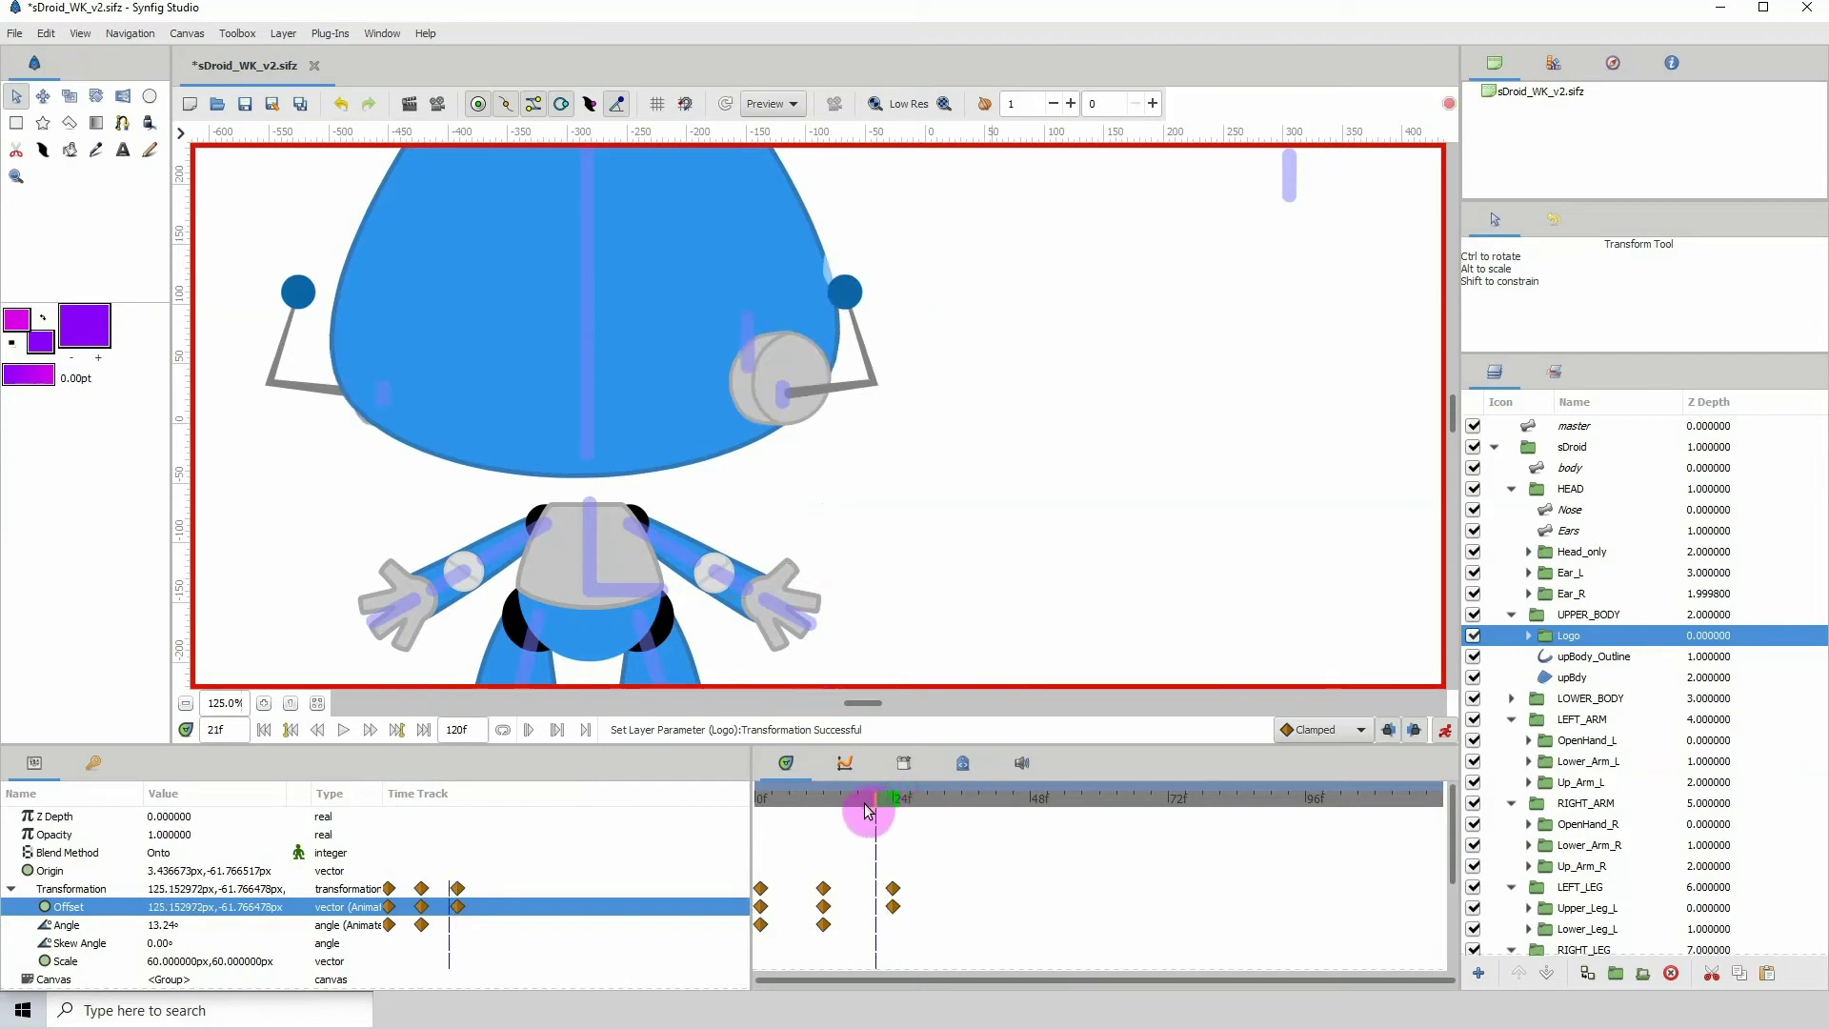
drag(869, 806, 825, 806)
click(708, 556)
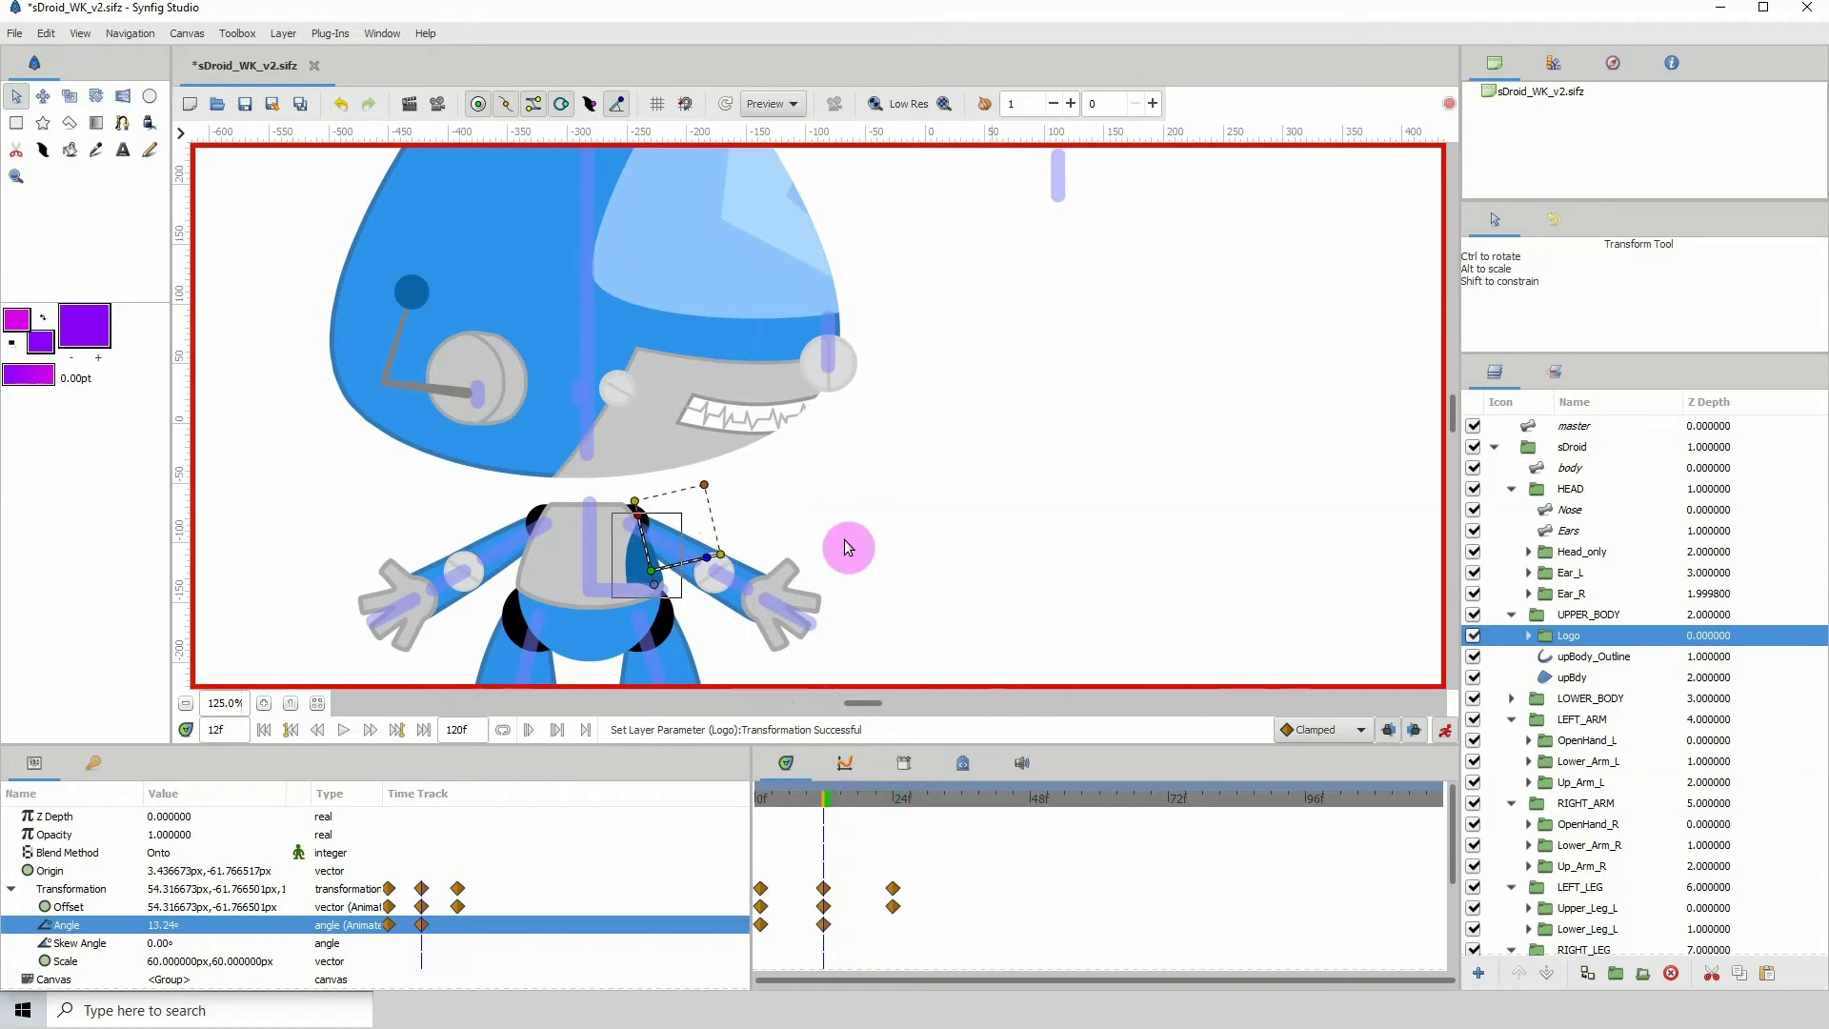
drag(833, 804, 893, 806)
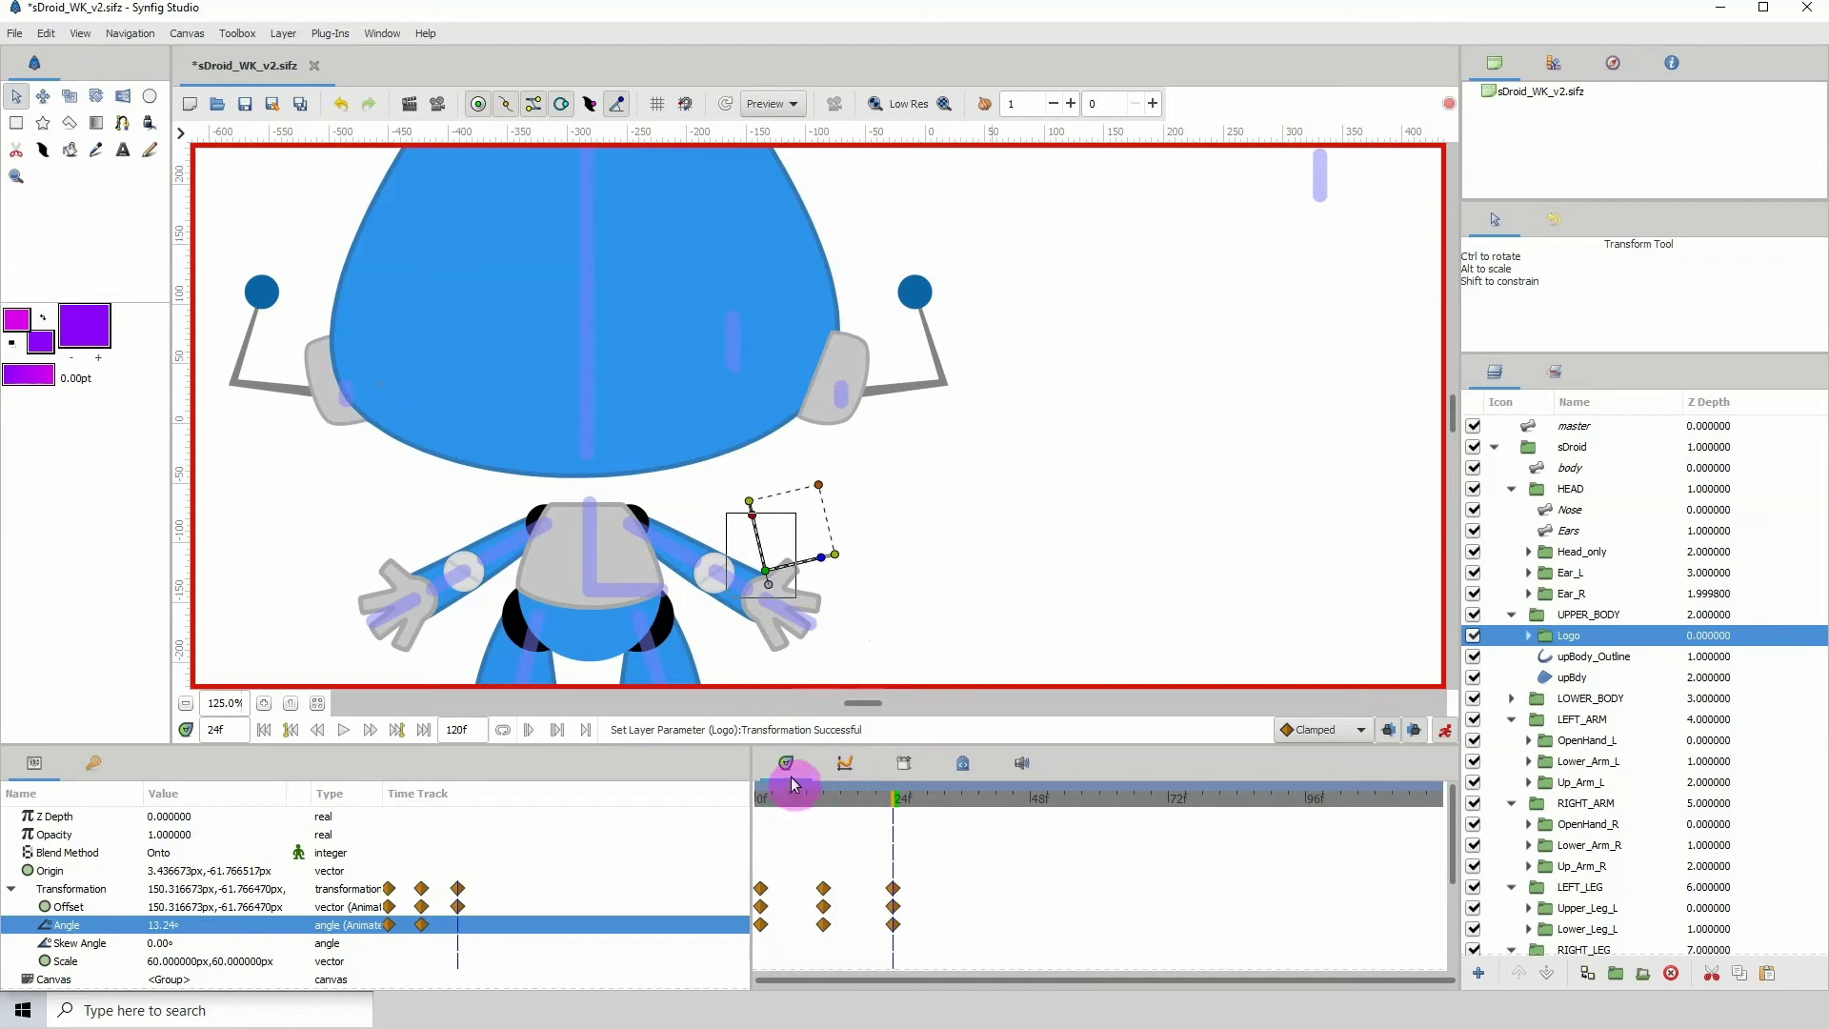
- Find the next turnaround keyframe in the body skeleton, then record the Logo group's unchanged offset as a waypoint at frame 35
mouse_move(892, 801)
mouse_down()
mouse_move(825, 806)
mouse_move(898, 819)
mouse_up()
click(1567, 468)
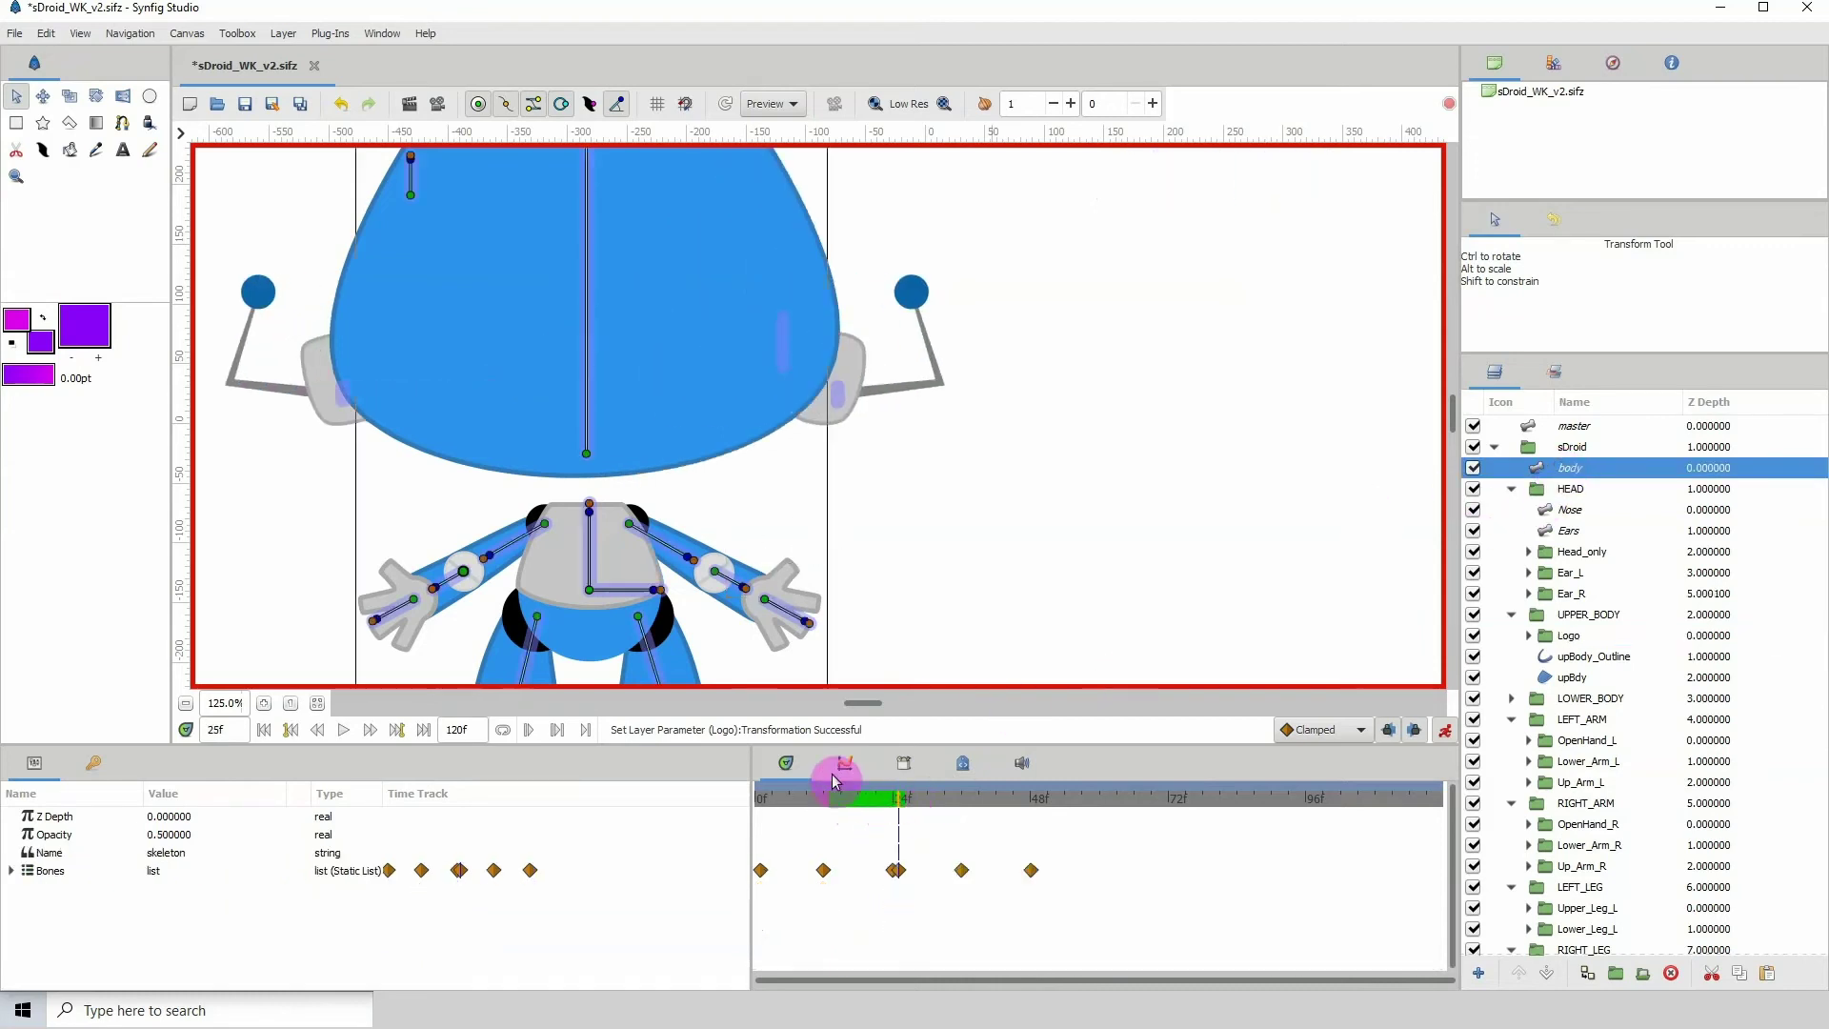
drag(903, 808, 965, 816)
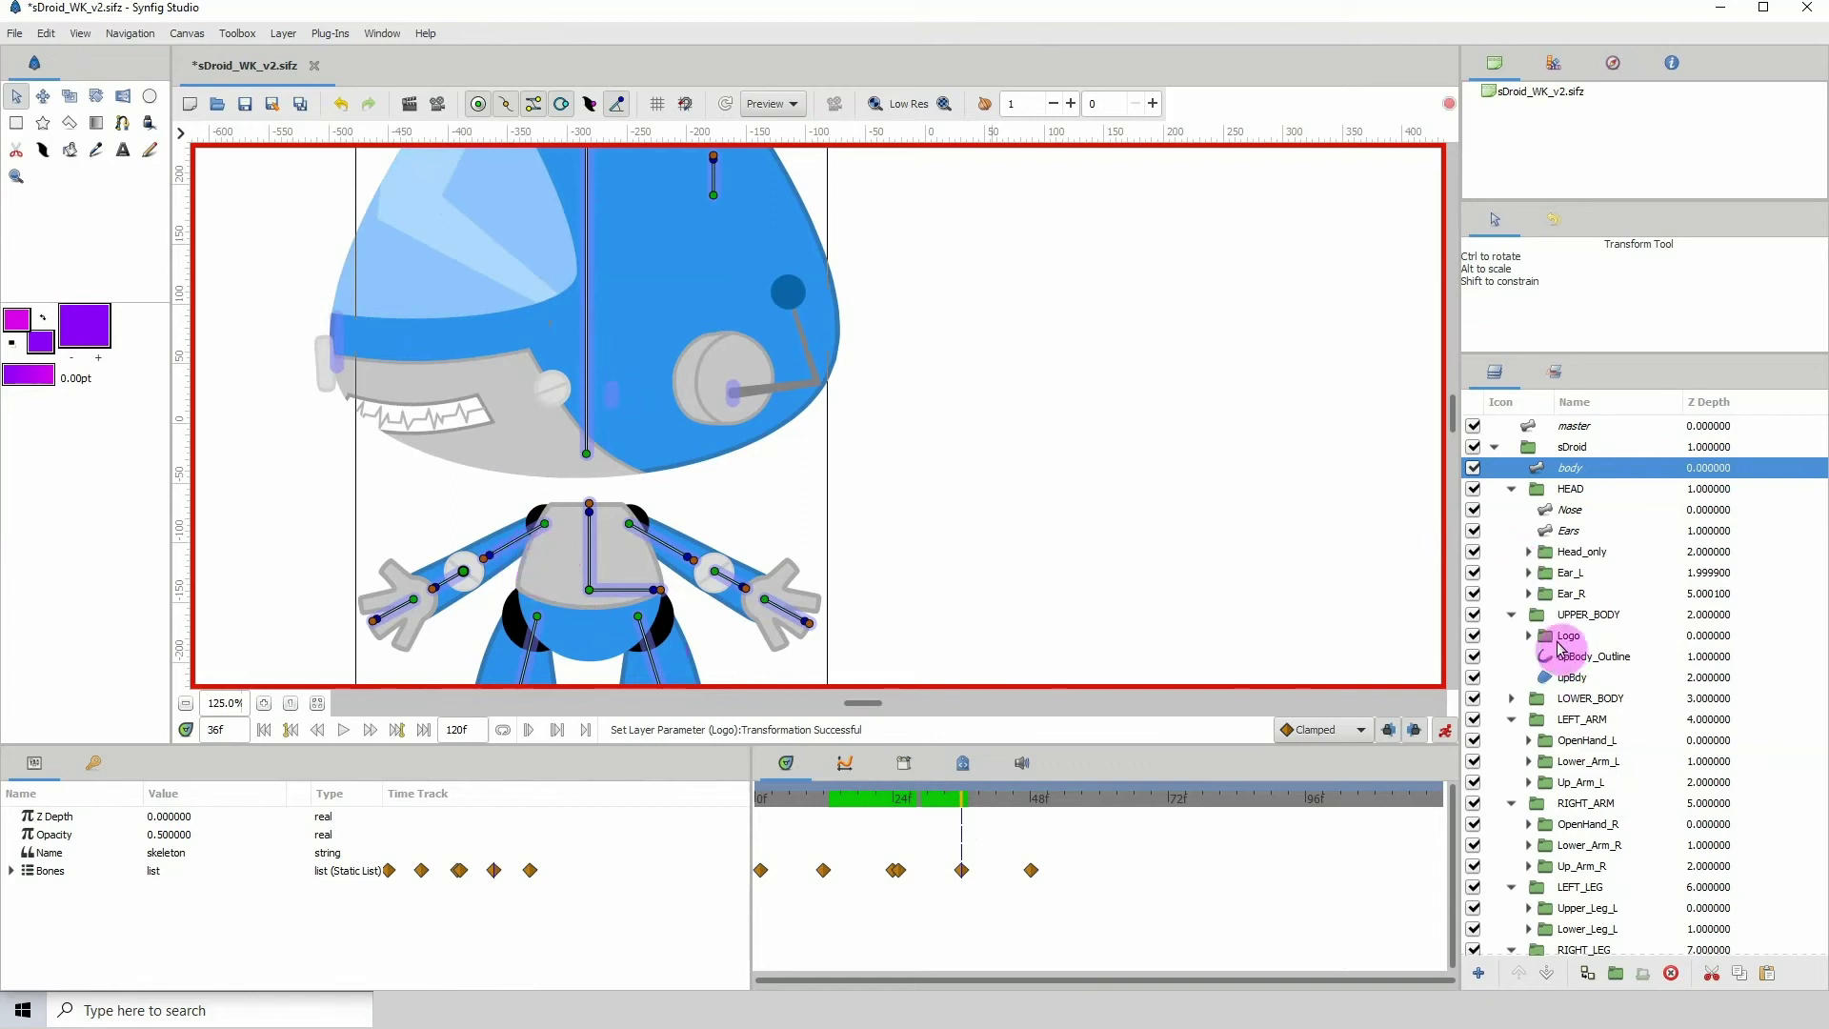
click(1552, 640)
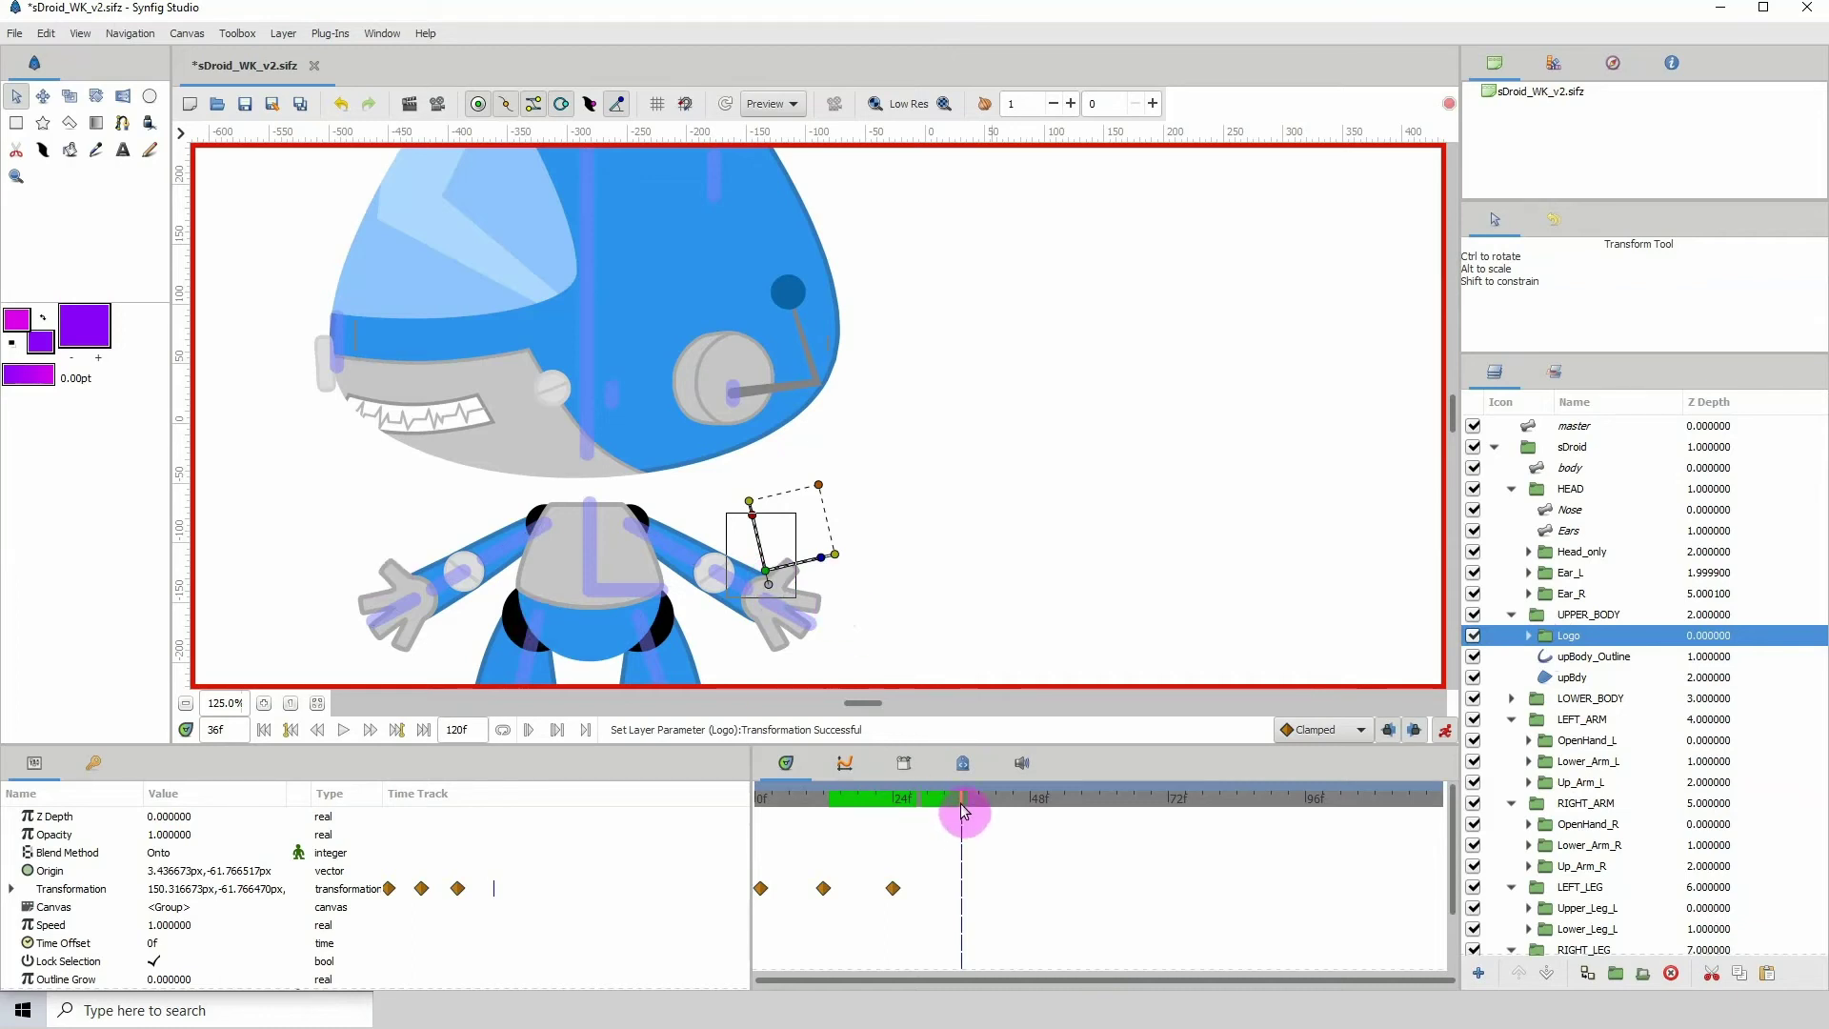
drag(962, 811, 955, 805)
click(224, 727)
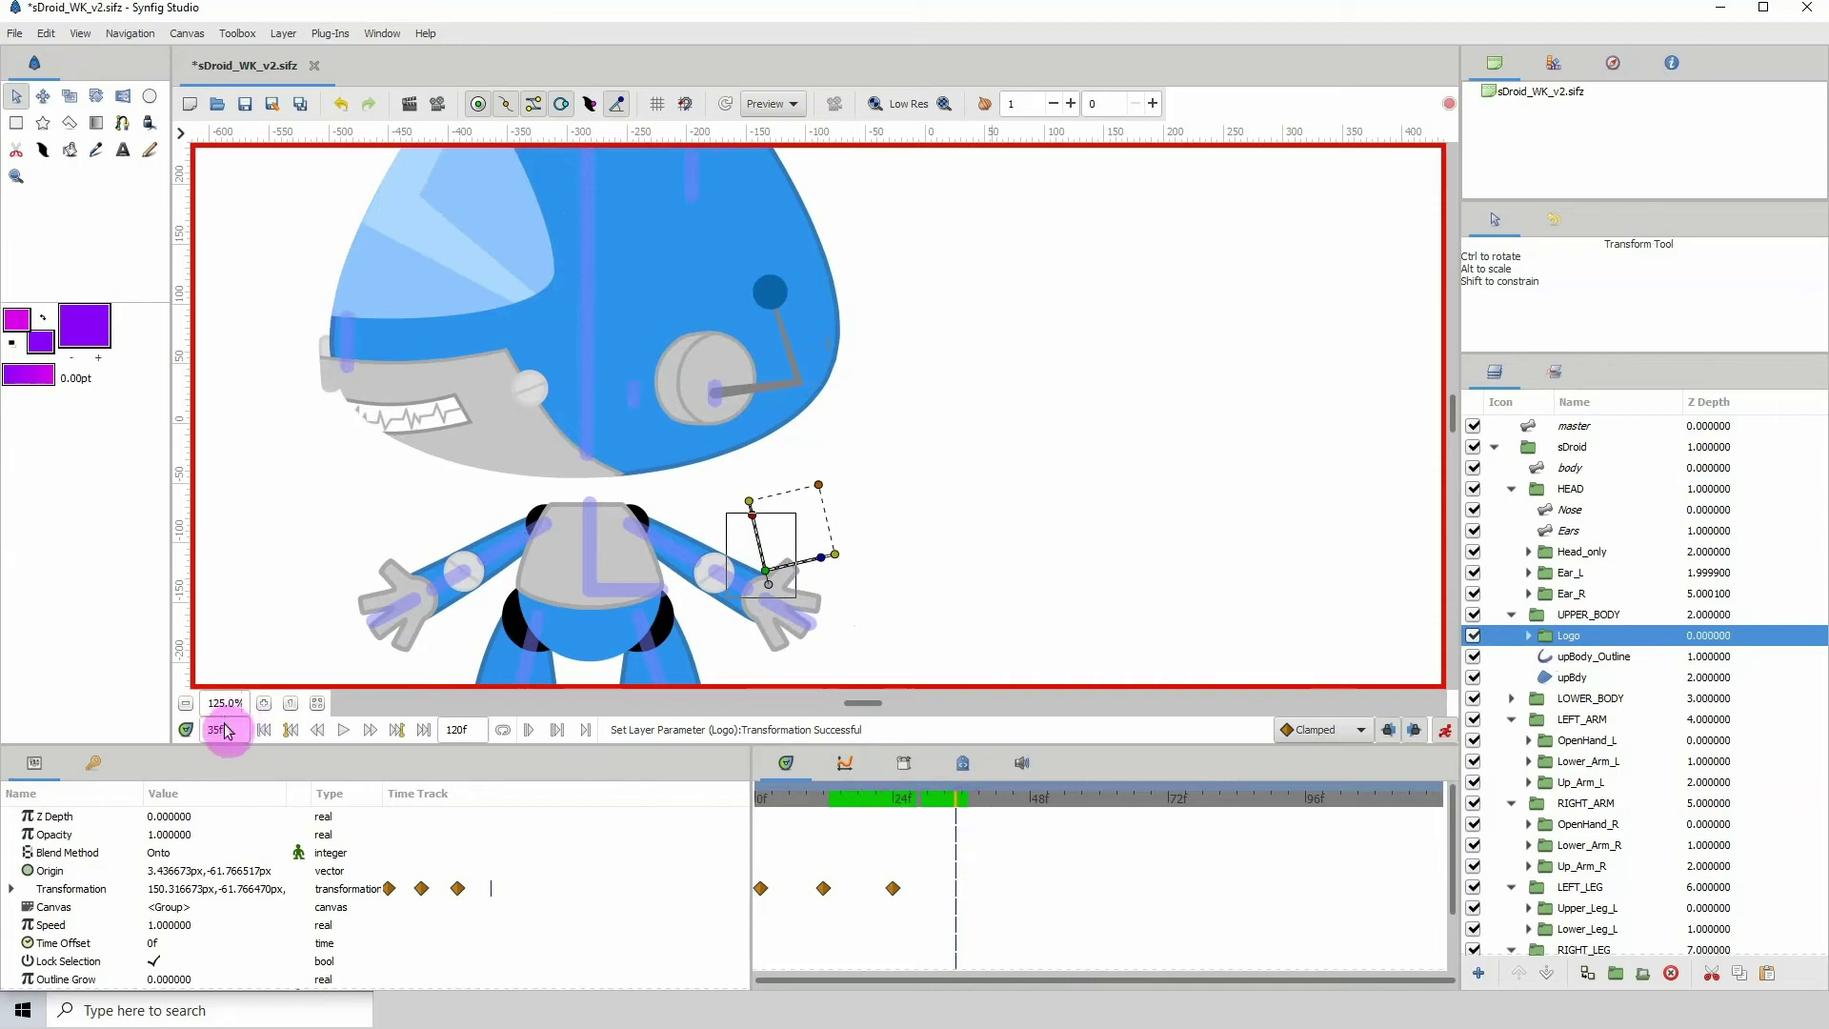
click(765, 574)
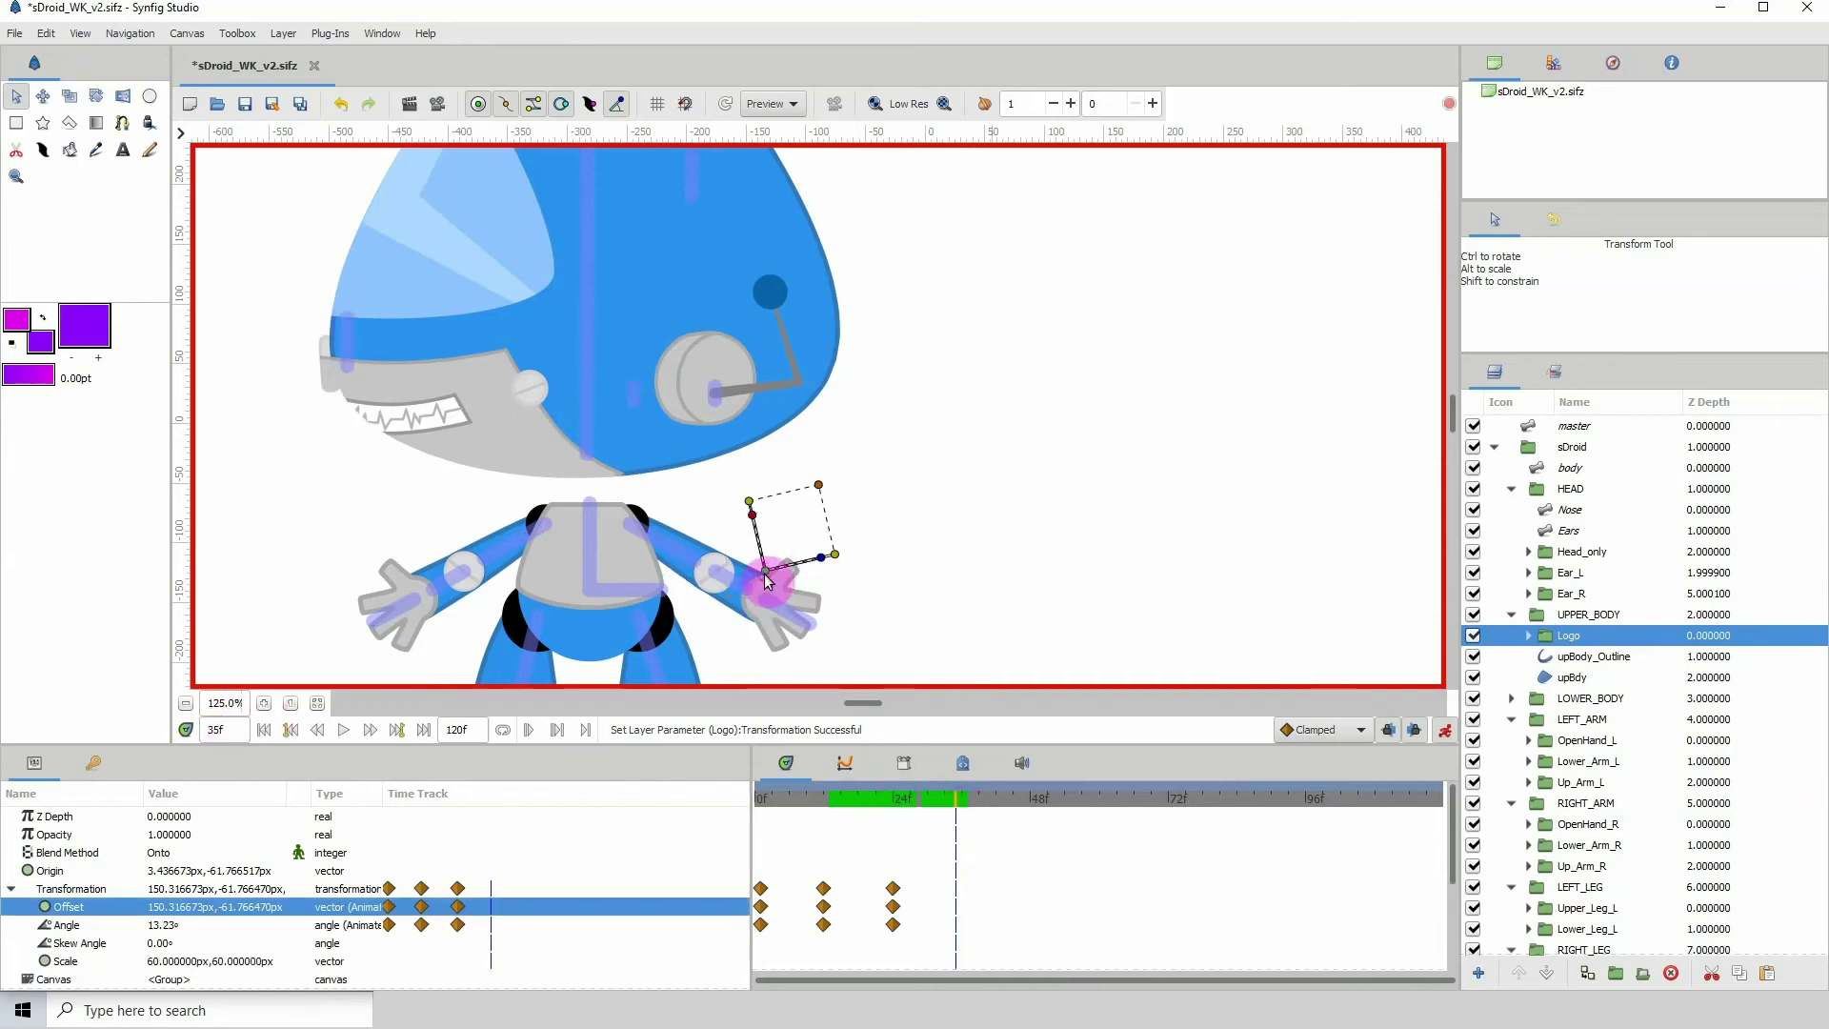
click(851, 581)
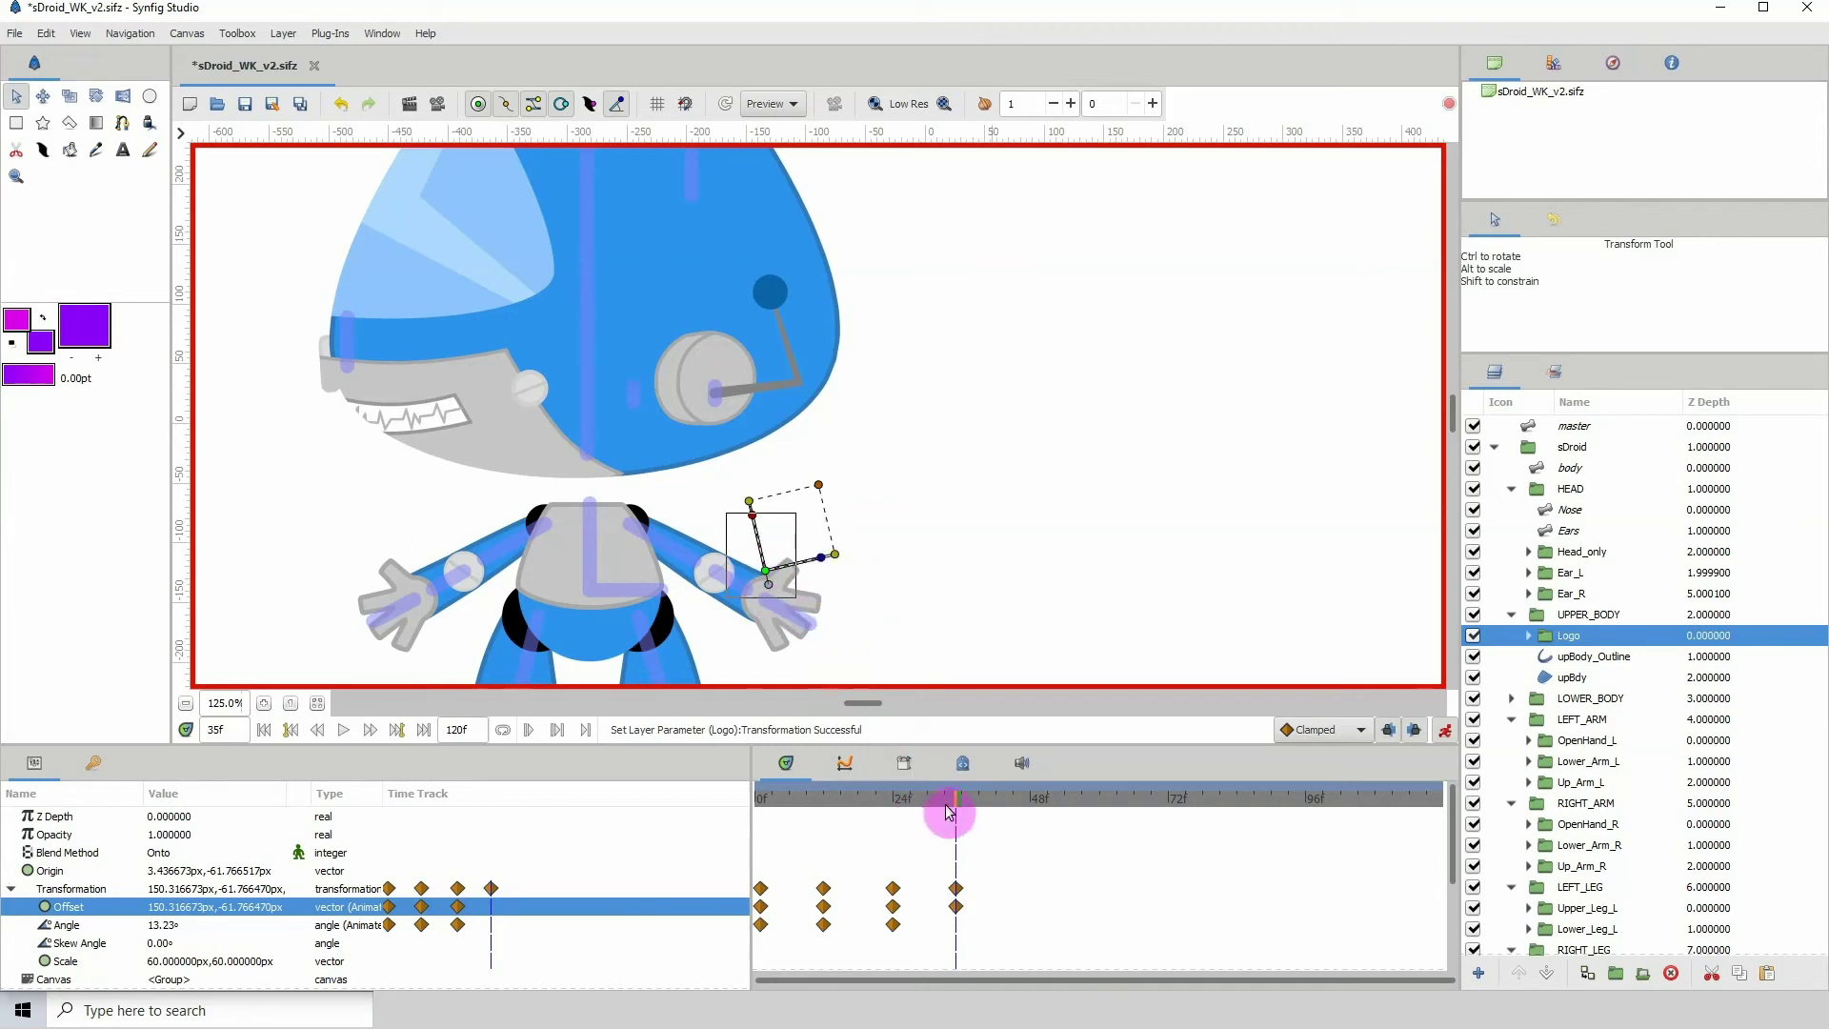
- At frame 36, shift the Logo group horizontally onto the opposite side of the torso, to an X offset of about -49.7 px
drag(949, 812, 949, 812)
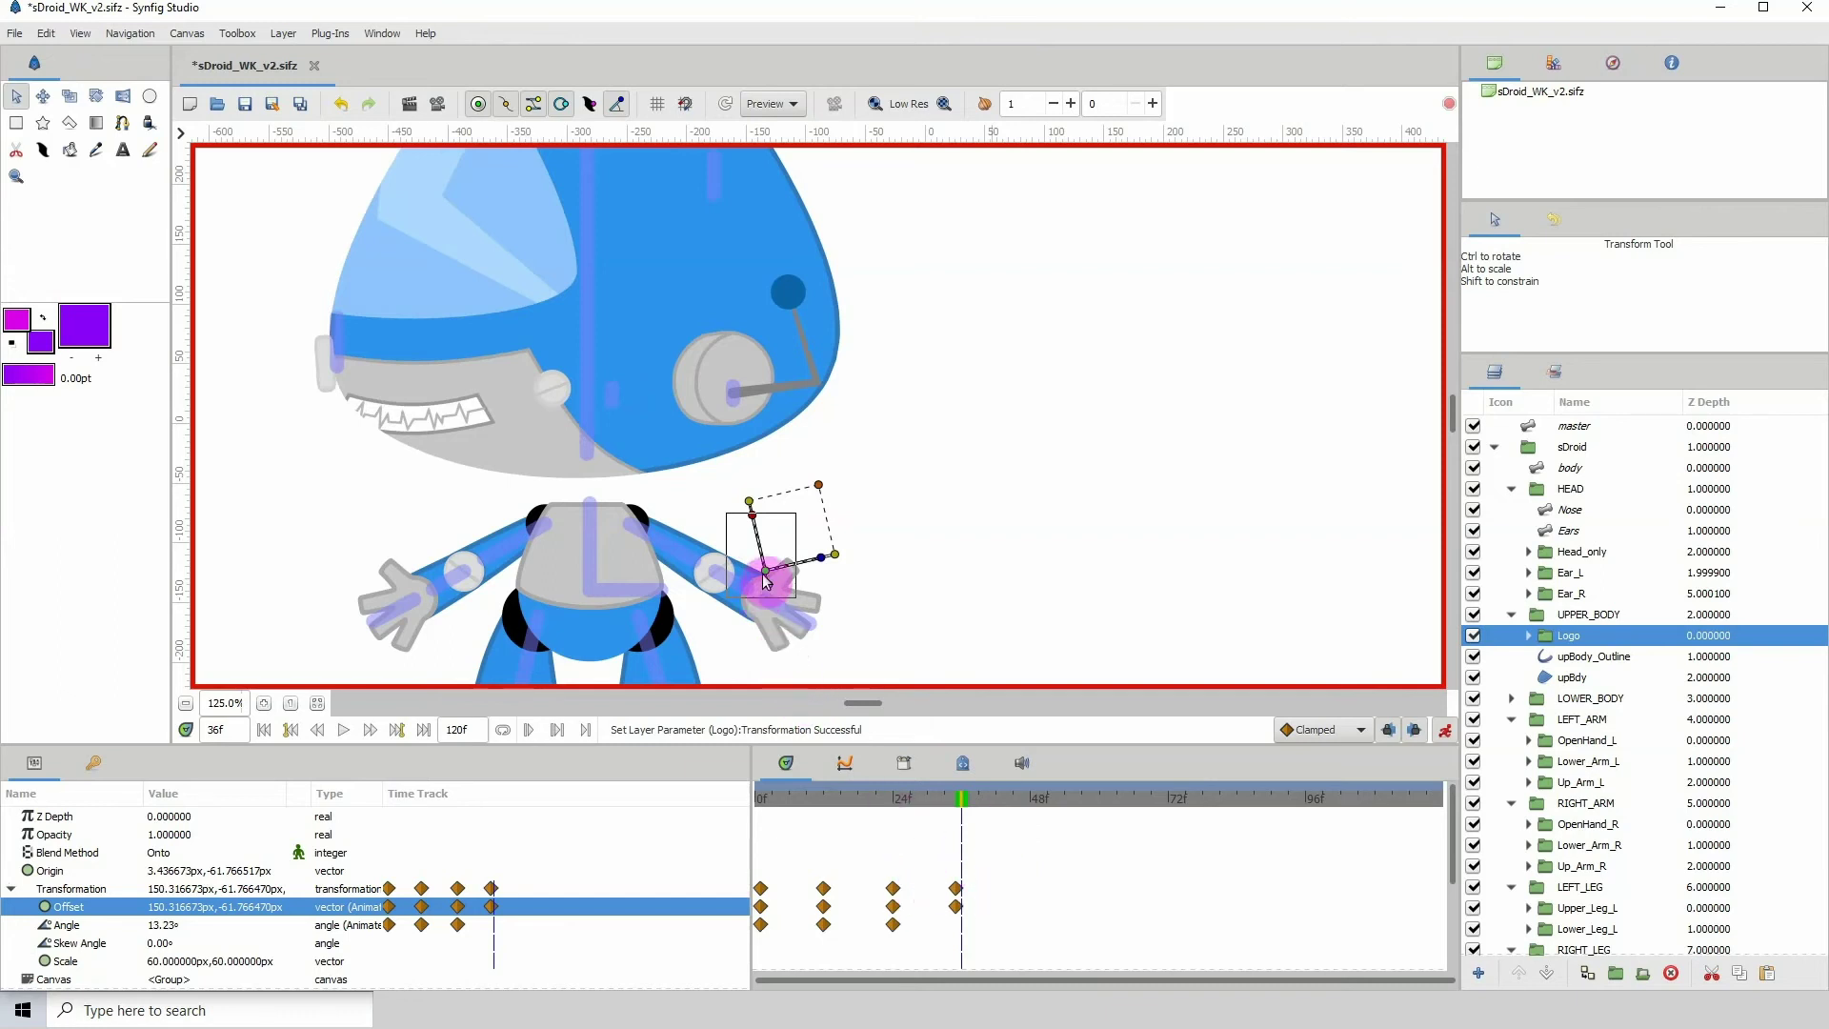
key(shift+Left)
key(shift+Left)
key(shift+Left)
key(shift+Left)
key(shift+Left)
key(shift+Left)
key(shift+Left)
key(shift+Left)
key(shift+Left)
key(shift+Left)
key(shift+Left)
key(Left)
key(Left)
key(Left)
key(Left)
key(Left)
key(Left)
key(Left)
key(Left)
key(Left)
key(Left)
key(Left)
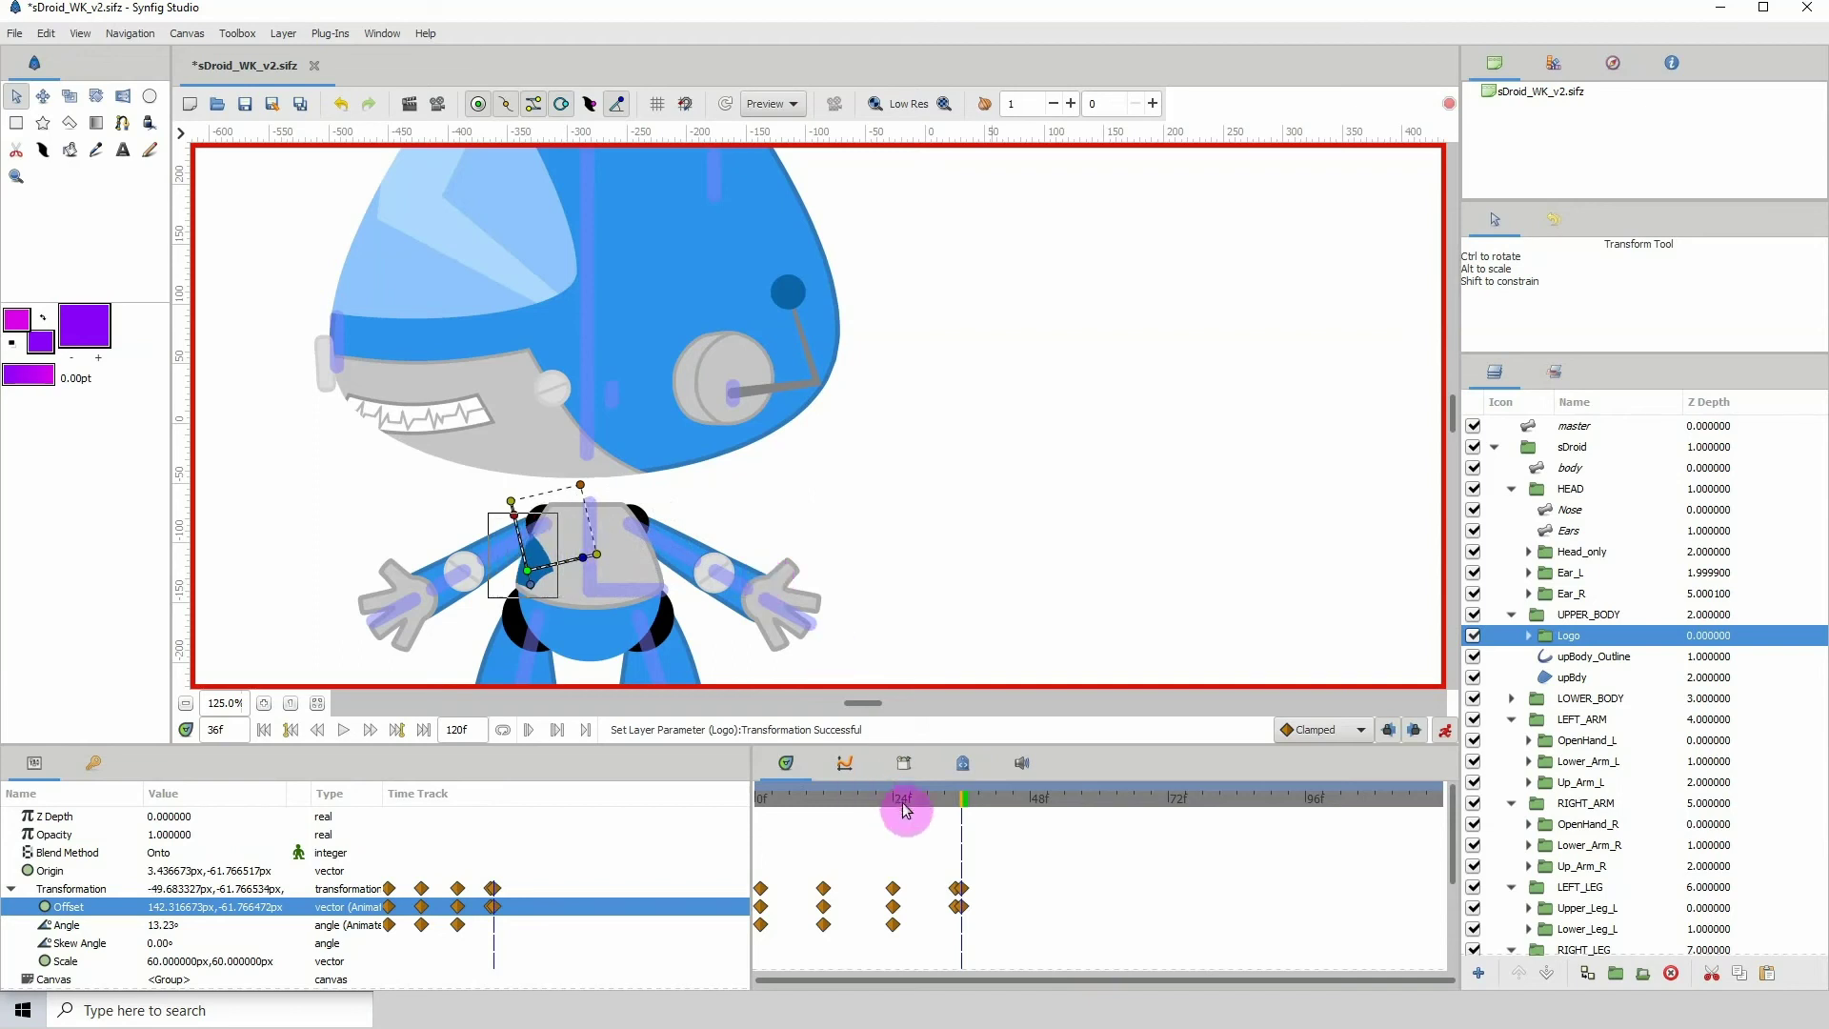
- Hold the logo's angle with a waypoint at frame 35 and rotate it to about -10.47° at frame 36
click(958, 800)
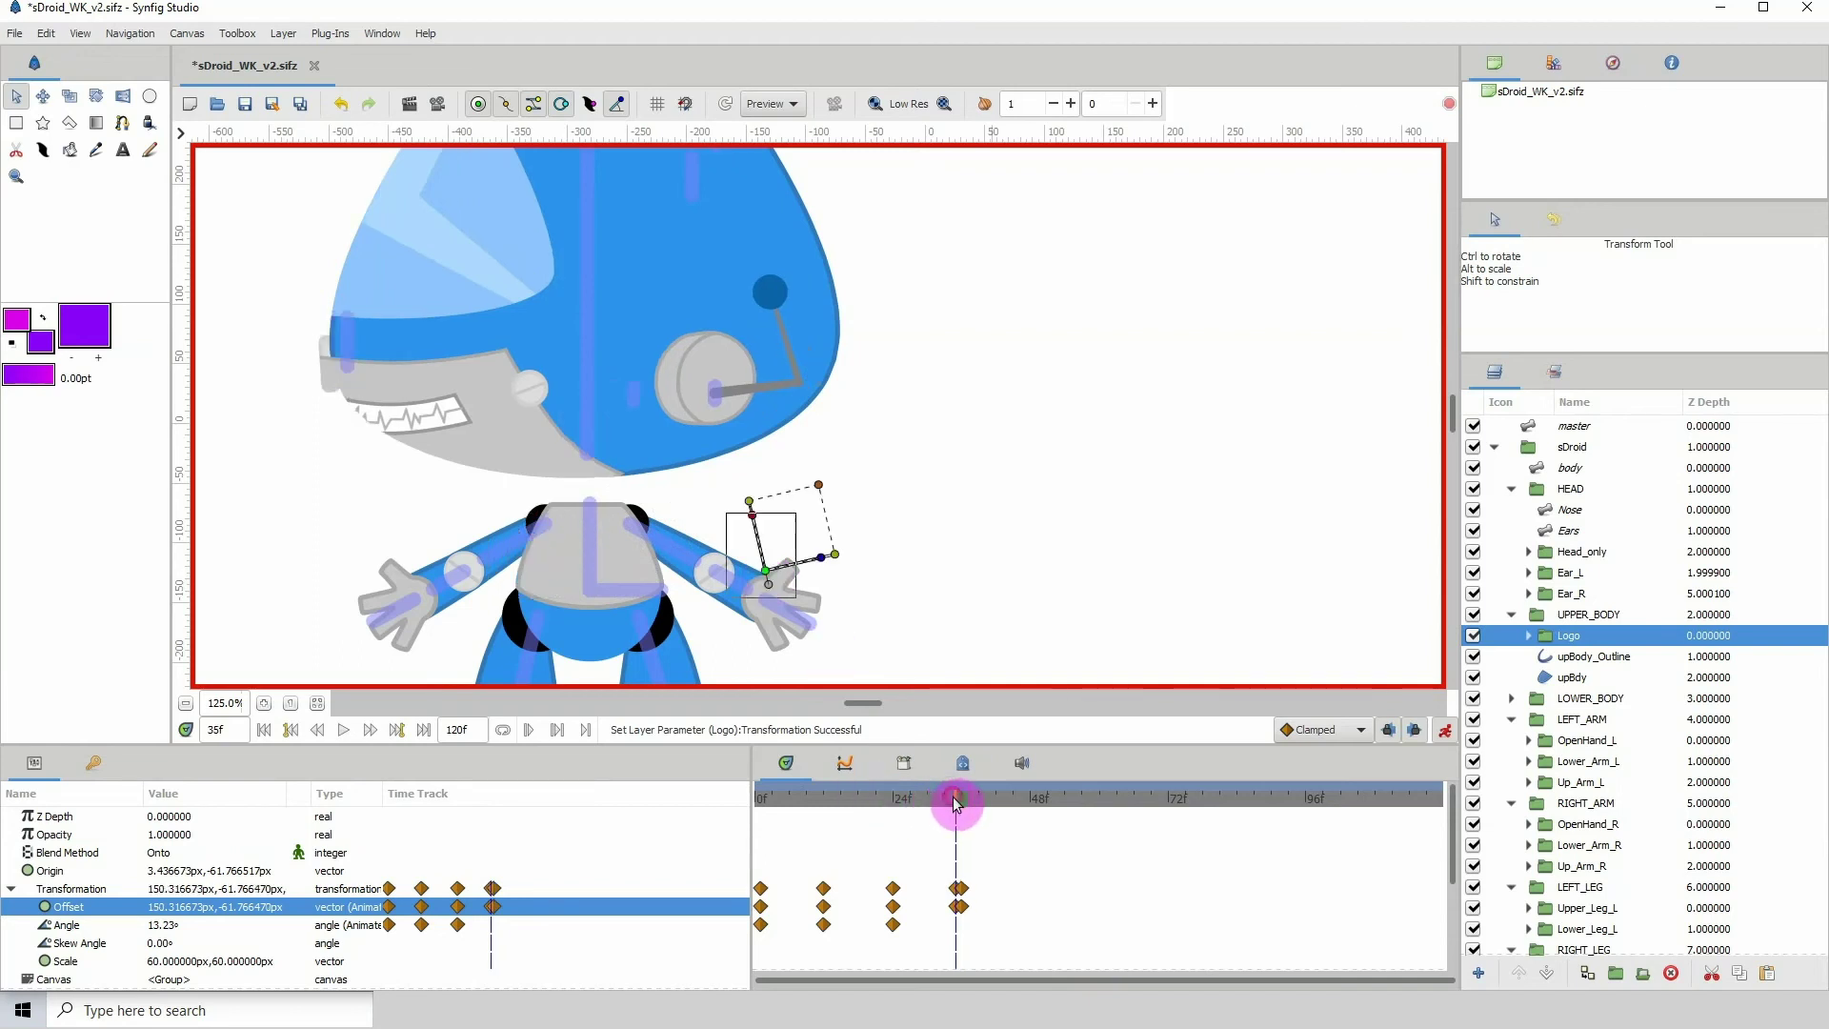
click(823, 561)
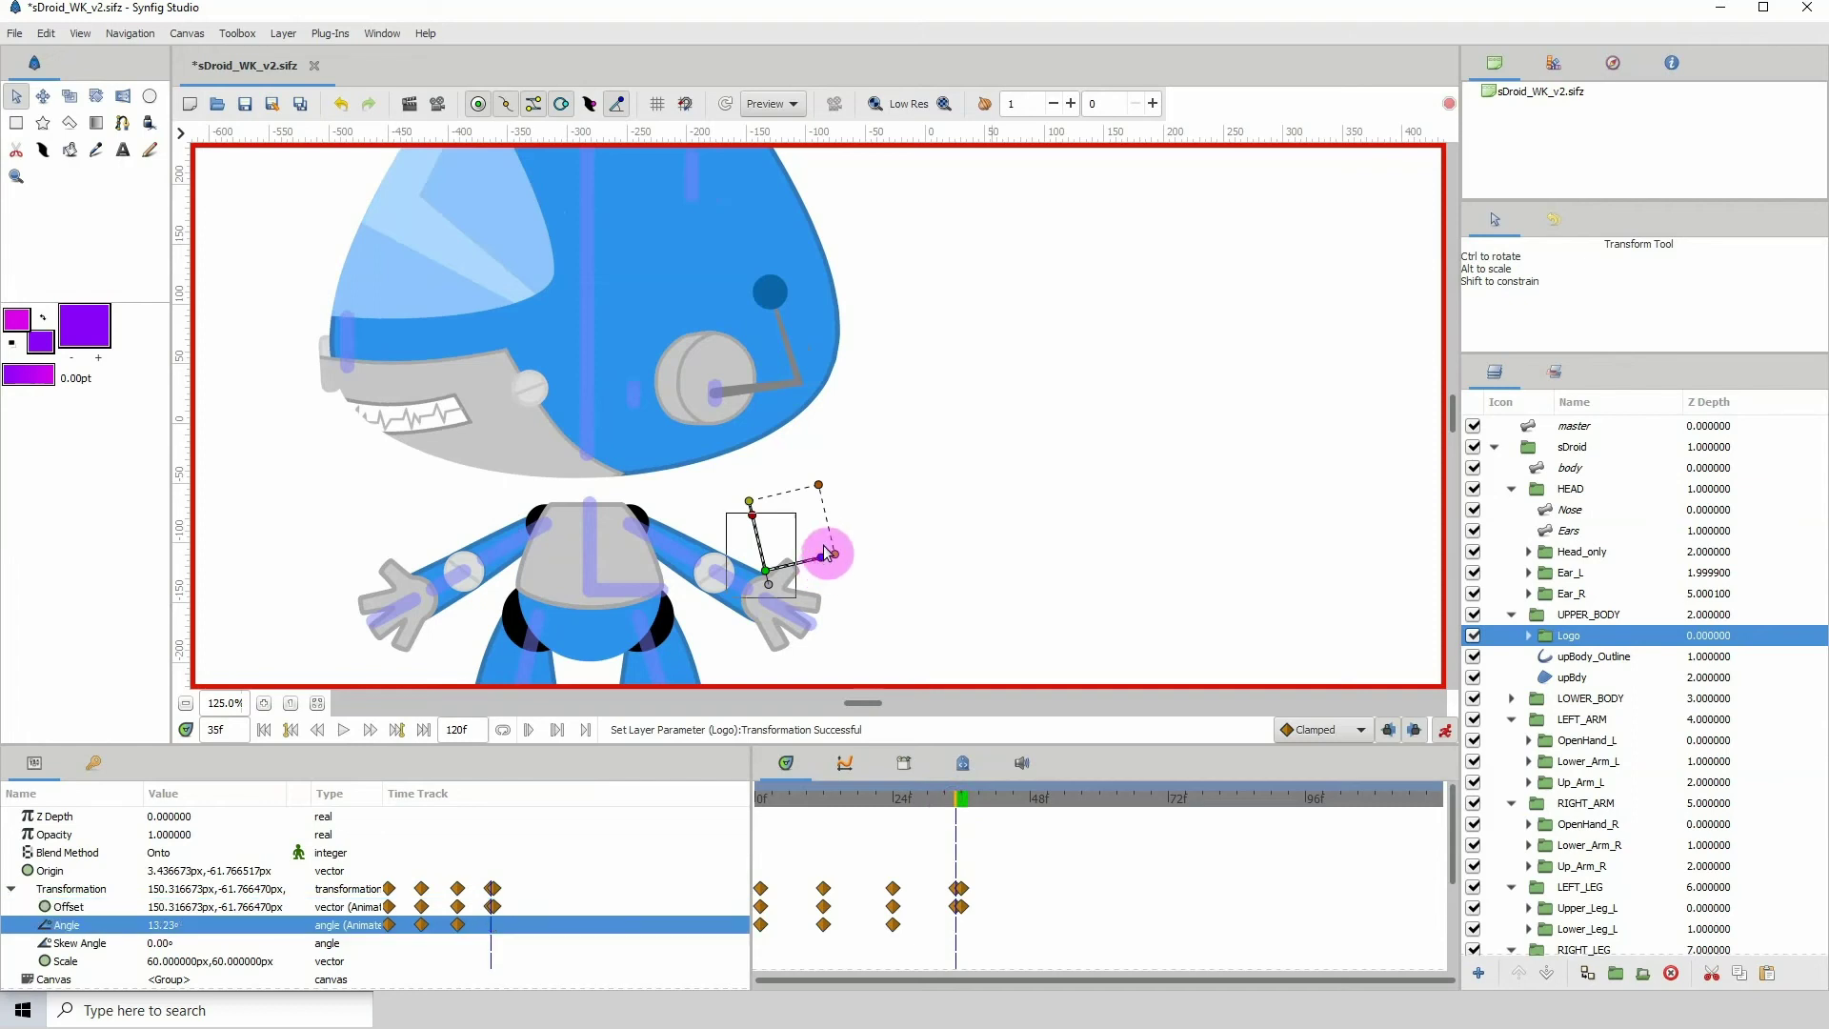
click(965, 805)
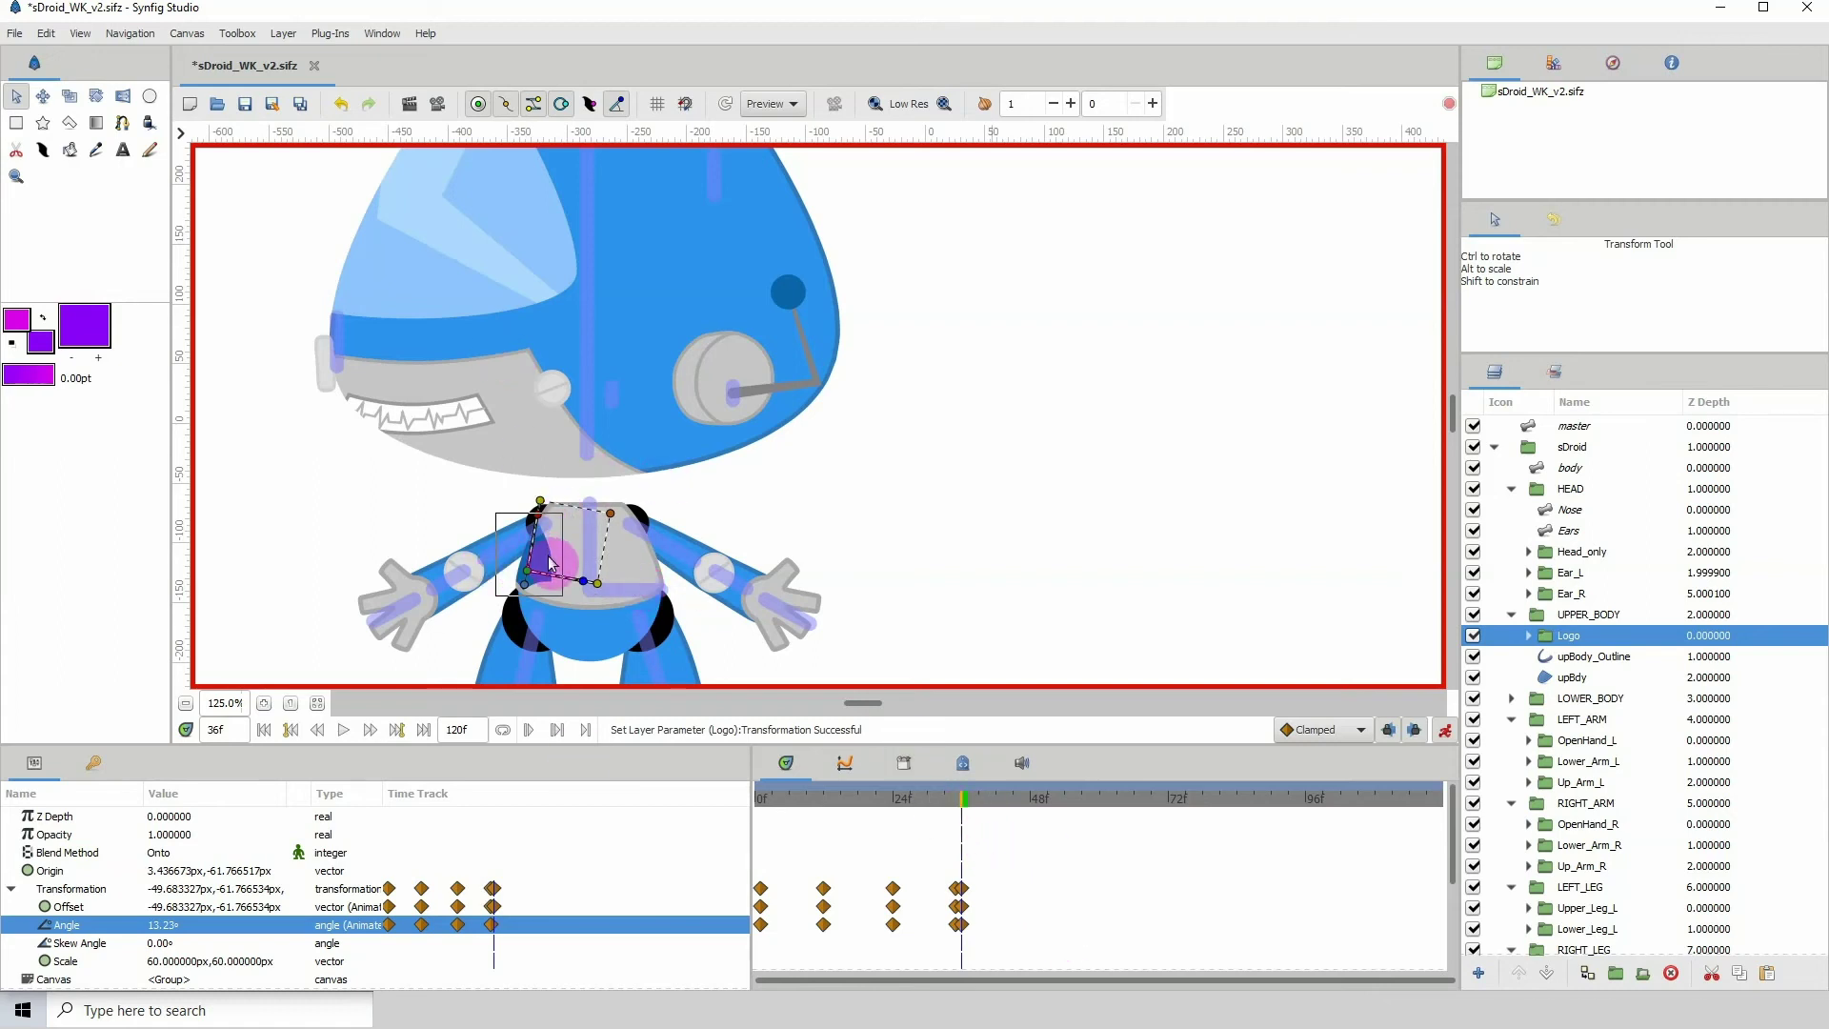
drag(960, 809, 965, 847)
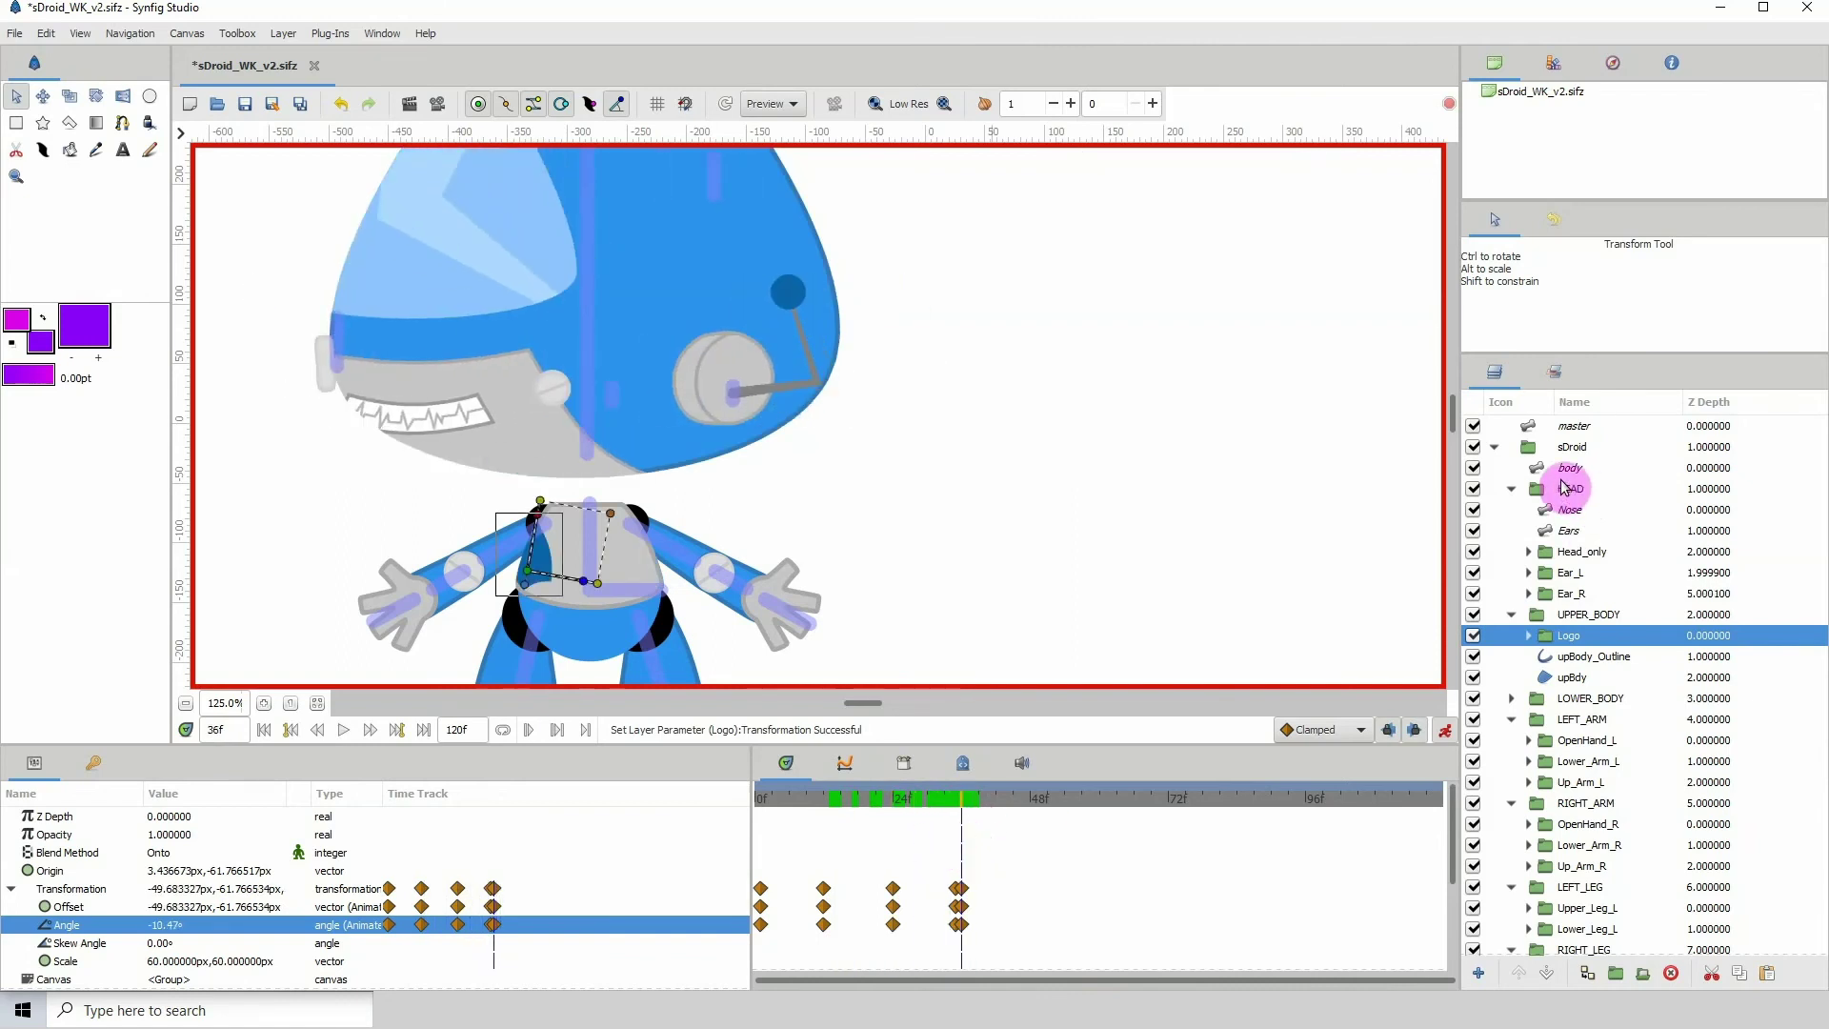
- Duplicate the Logo group's frame 1 transformation waypoints at frame 48, the body skeleton's last keyframe, and check the motion
click(1565, 467)
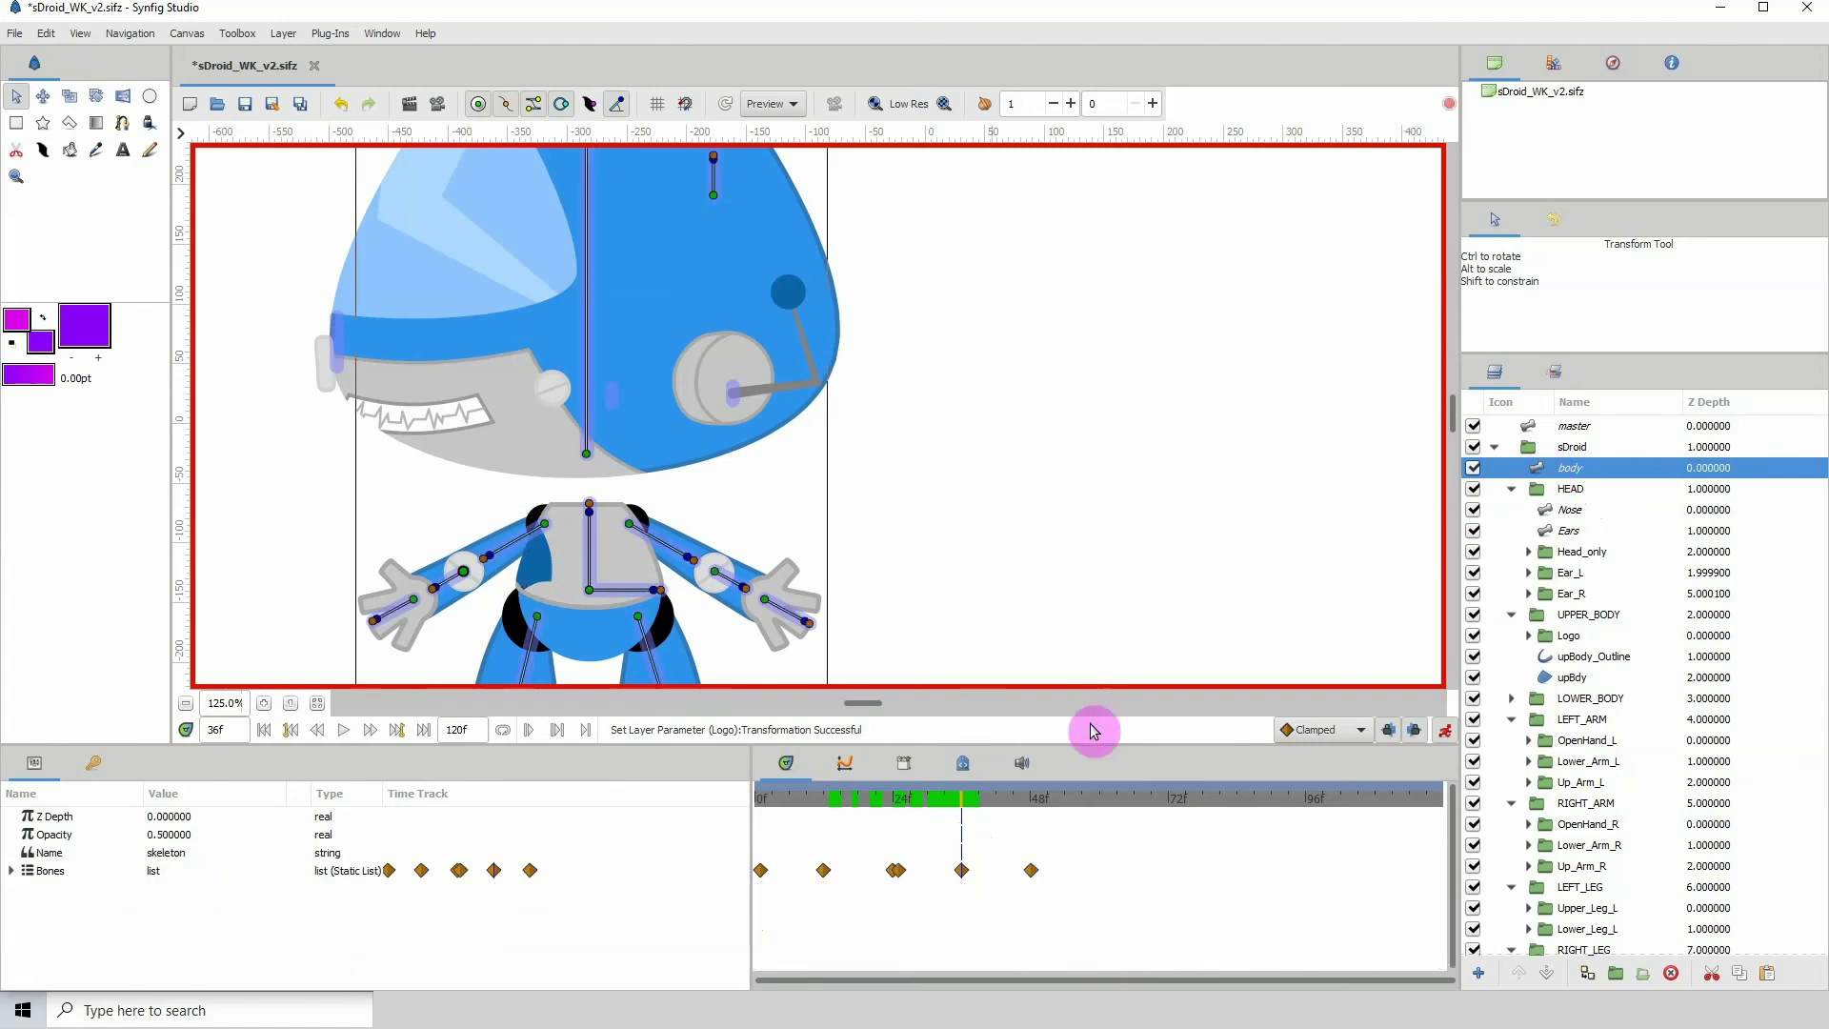
click(1033, 807)
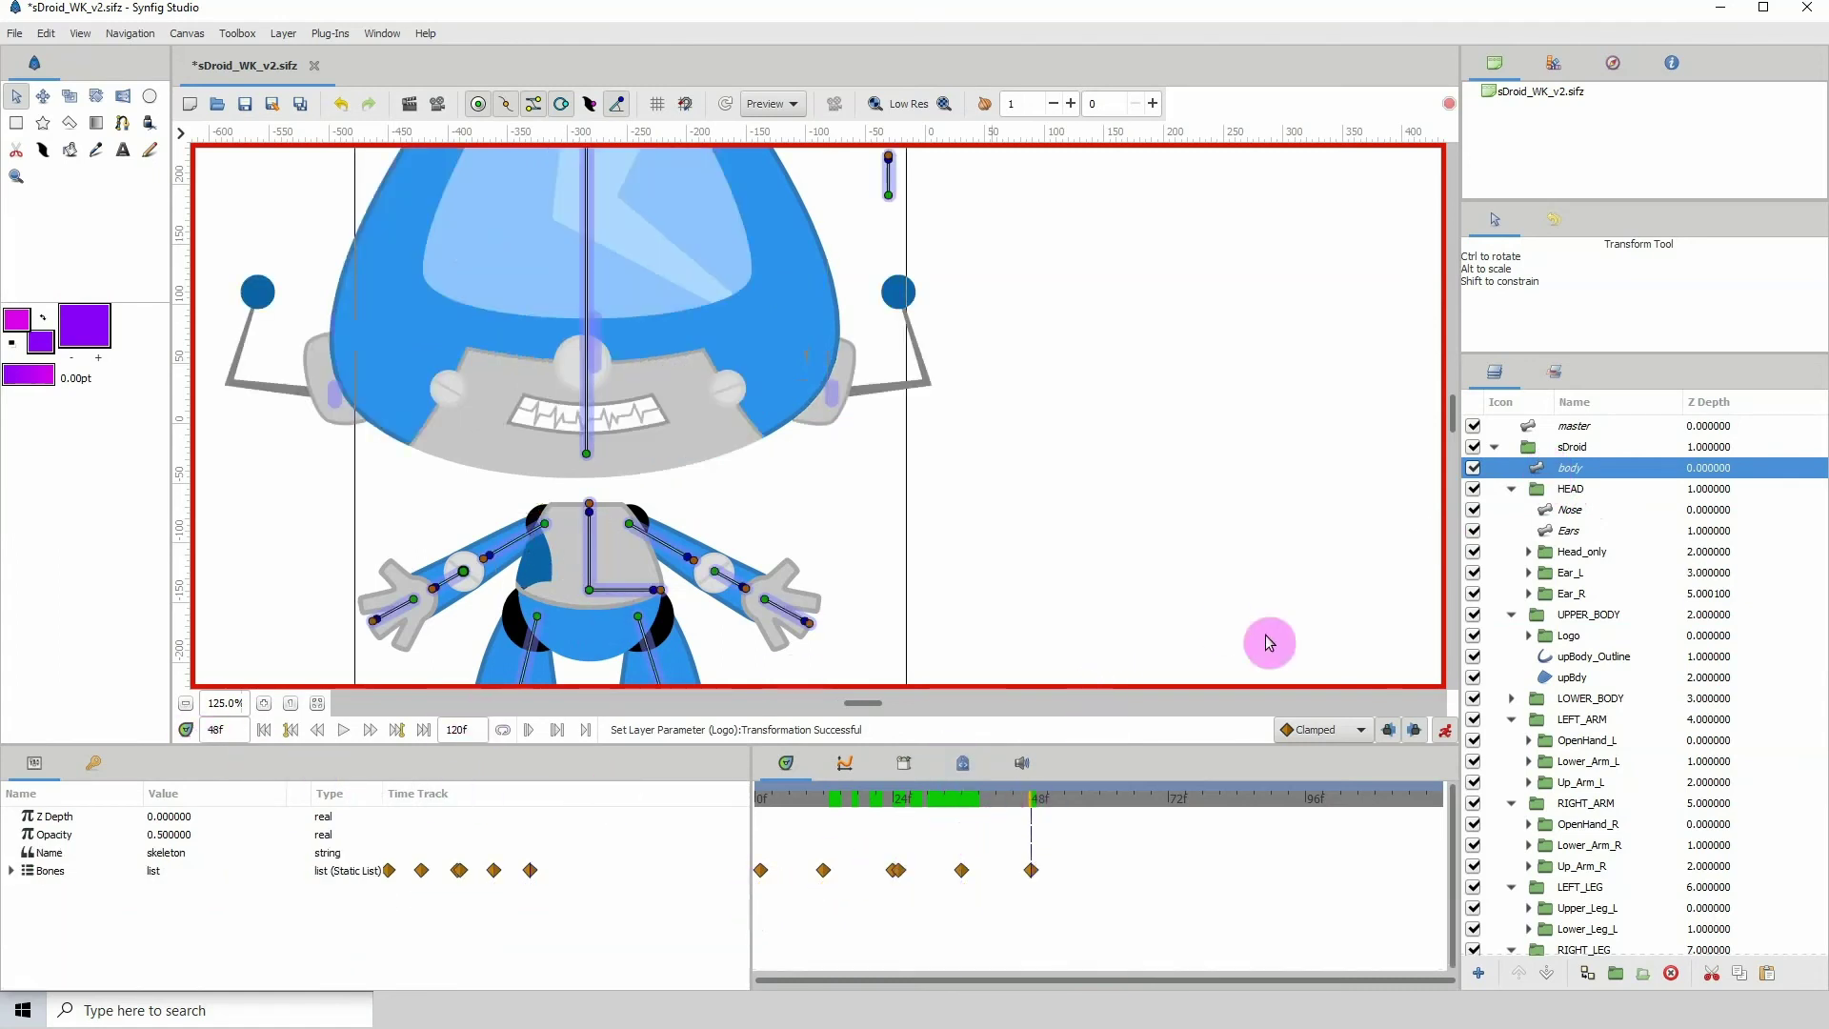
click(1553, 638)
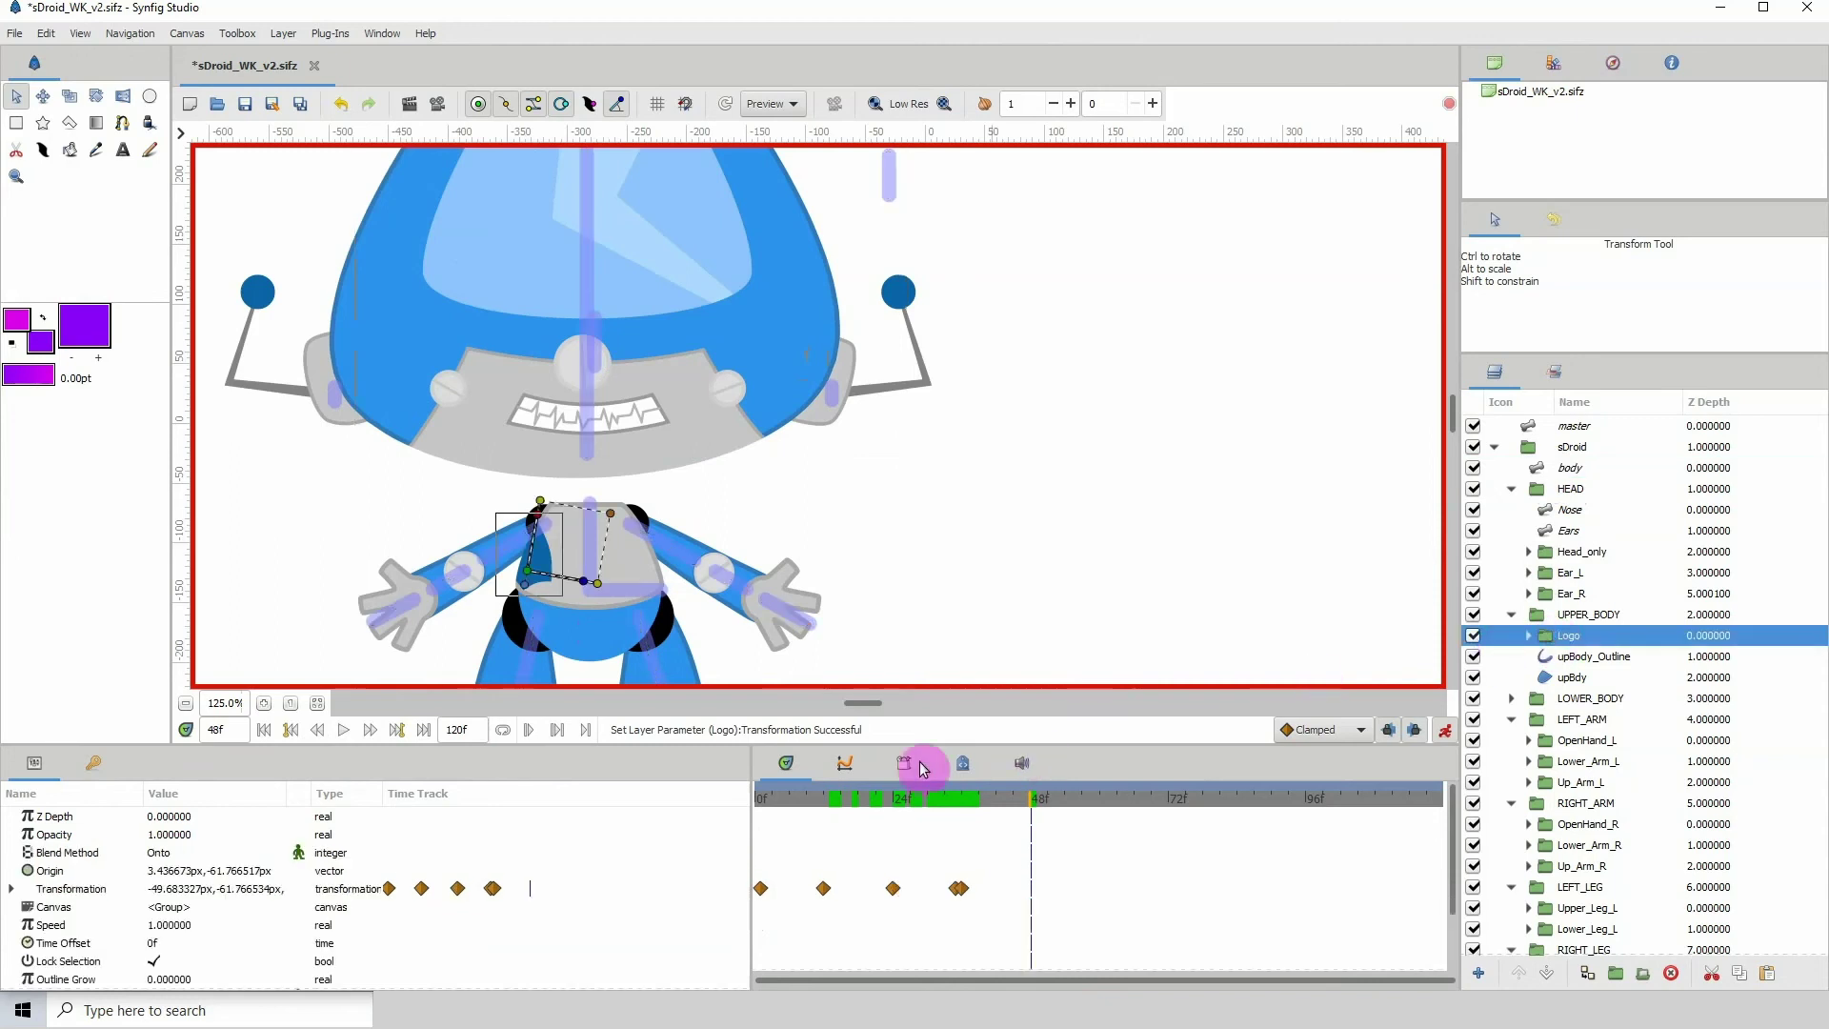
right_click(761, 890)
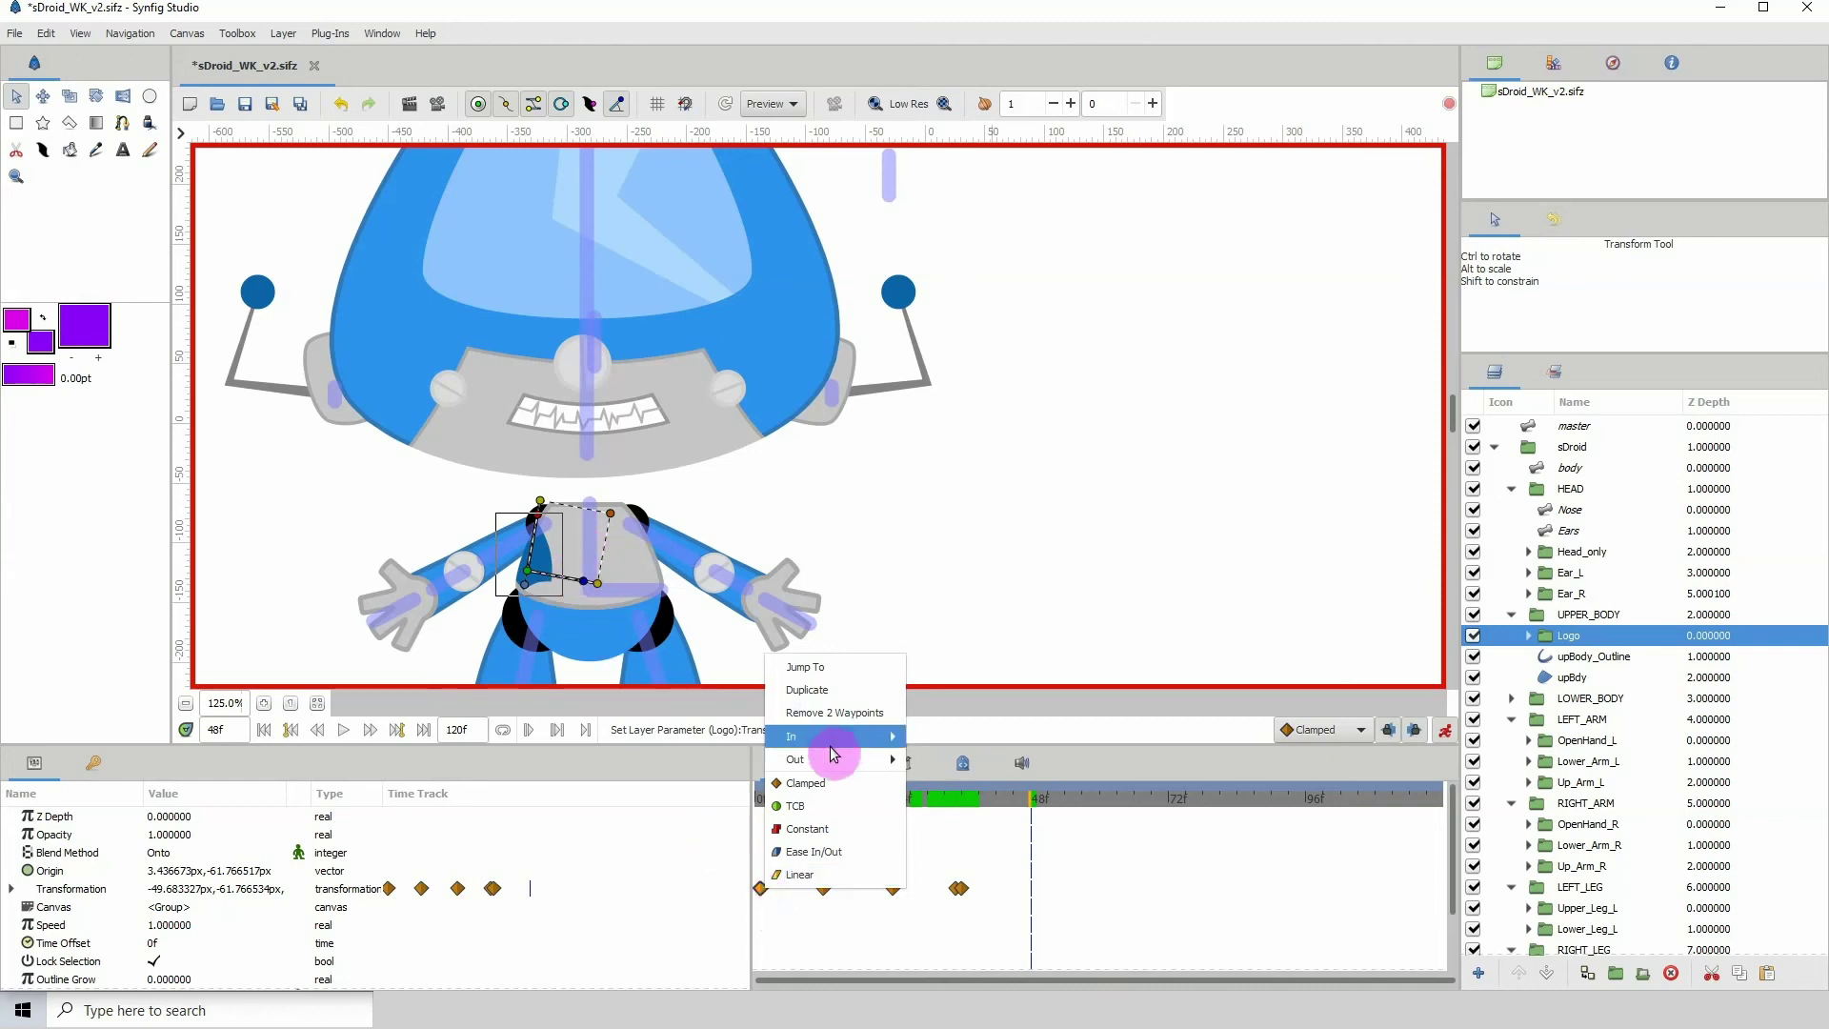
click(810, 691)
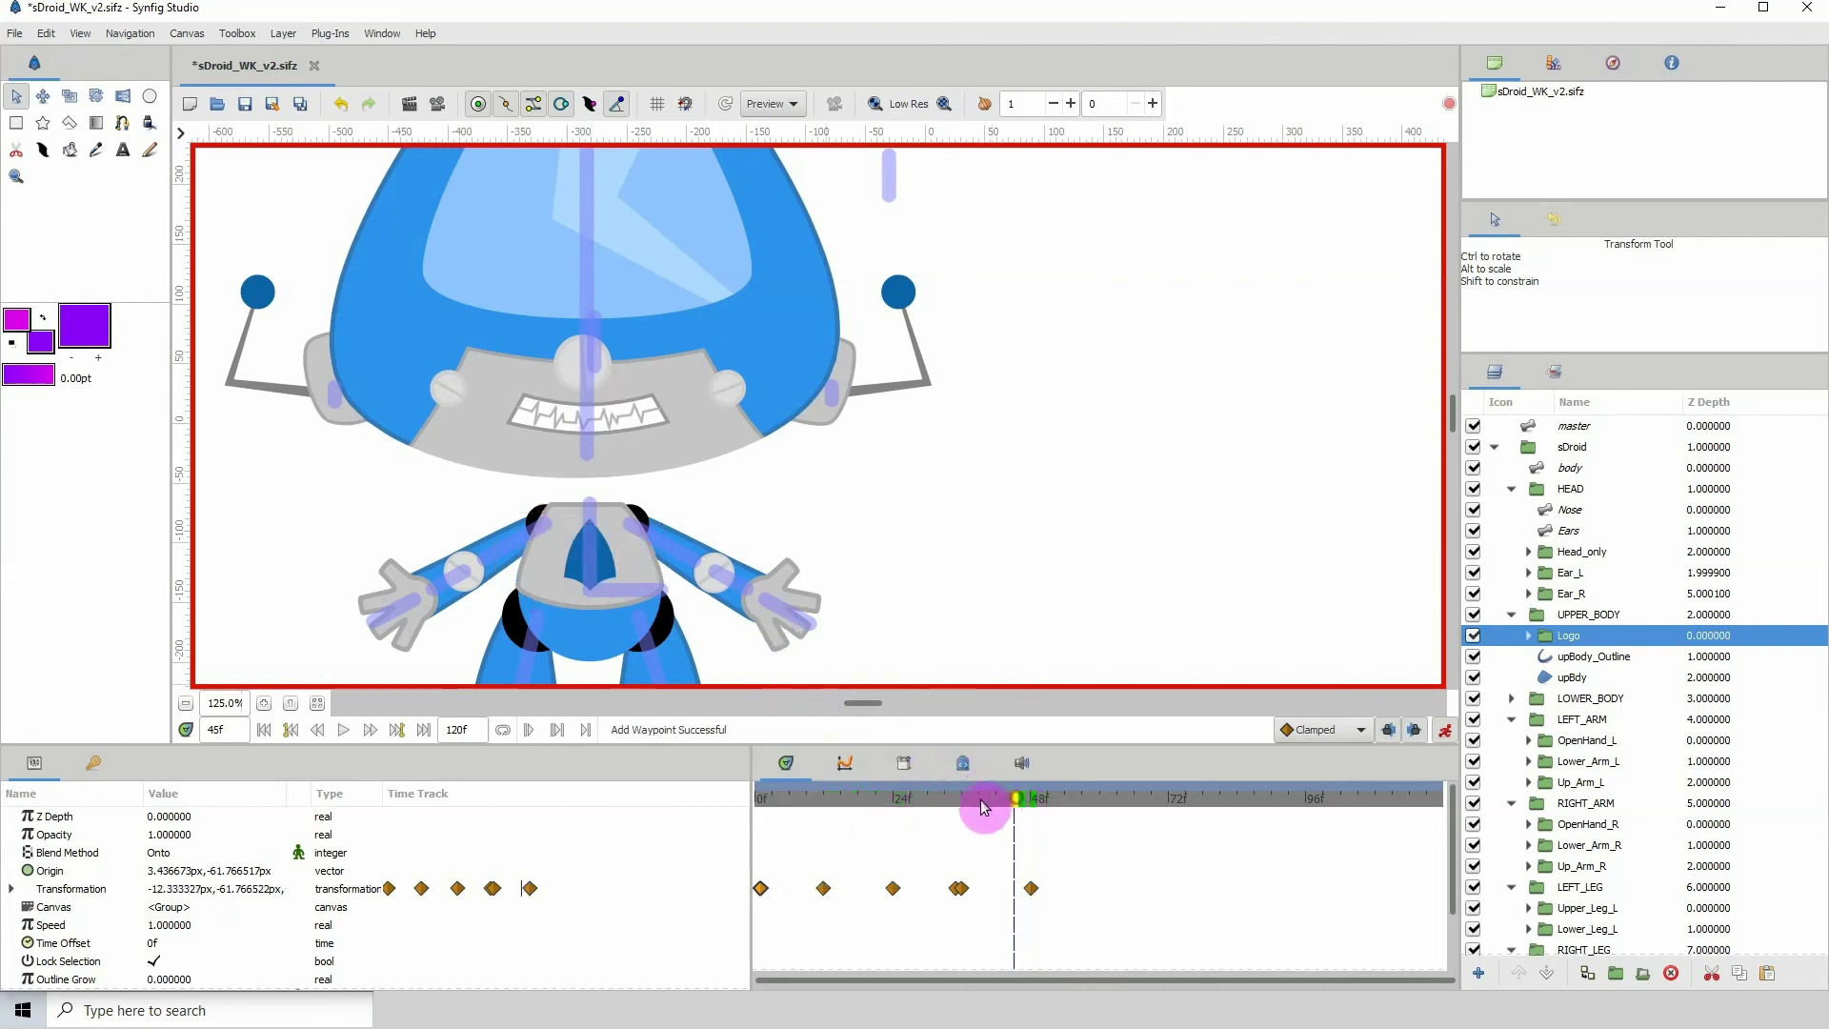
click(794, 798)
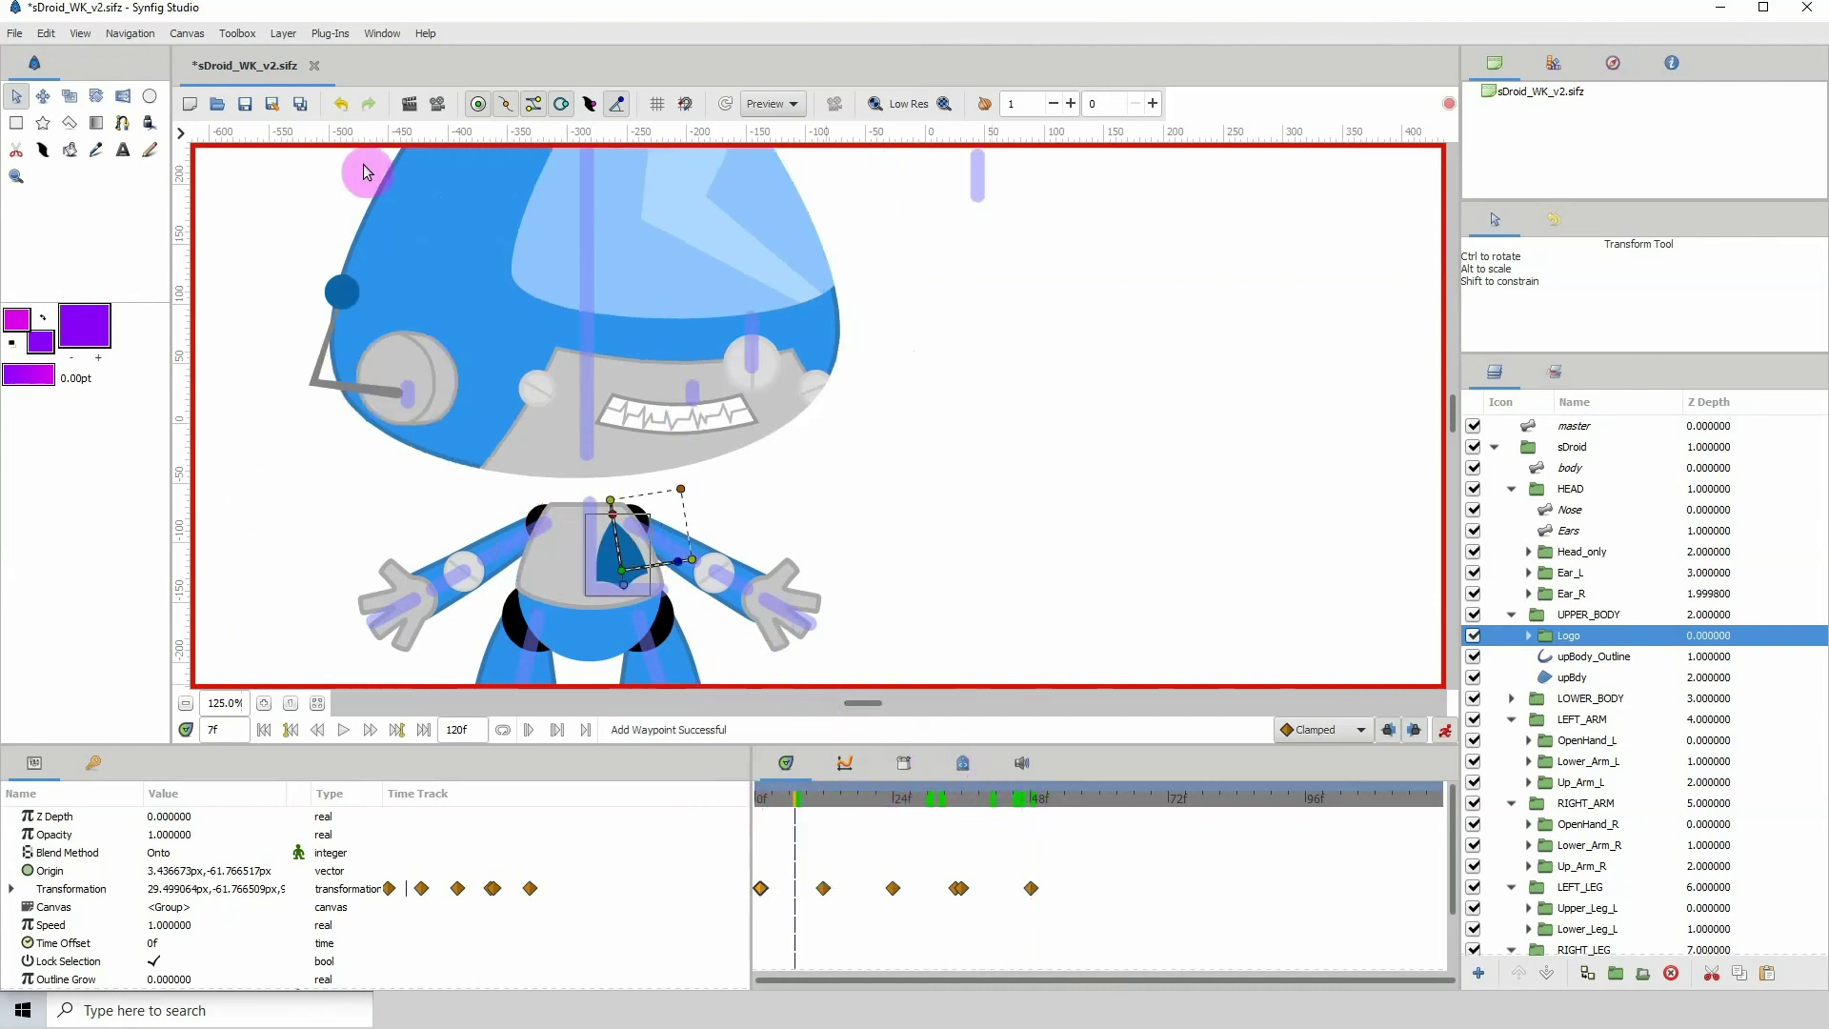
- Save the file and run background rendering of the frames, with the canvas zoomed out to 100% to show more of the robot
click(248, 105)
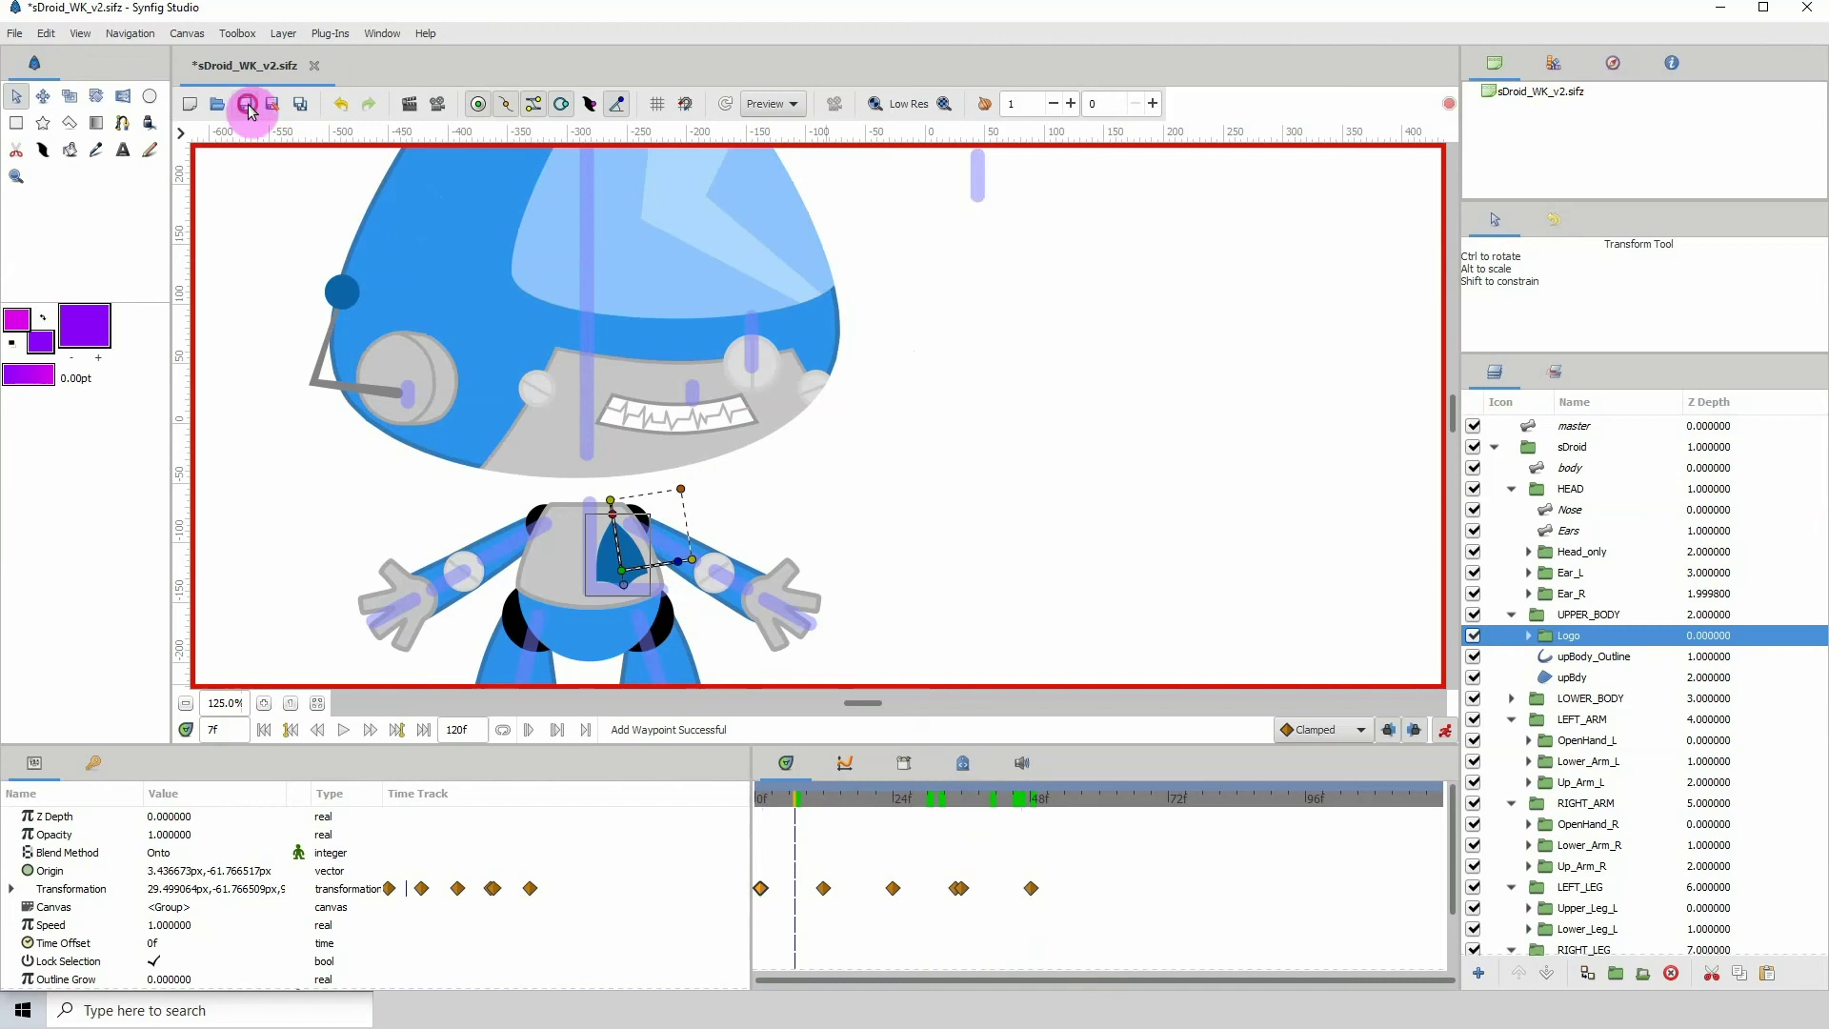
click(836, 107)
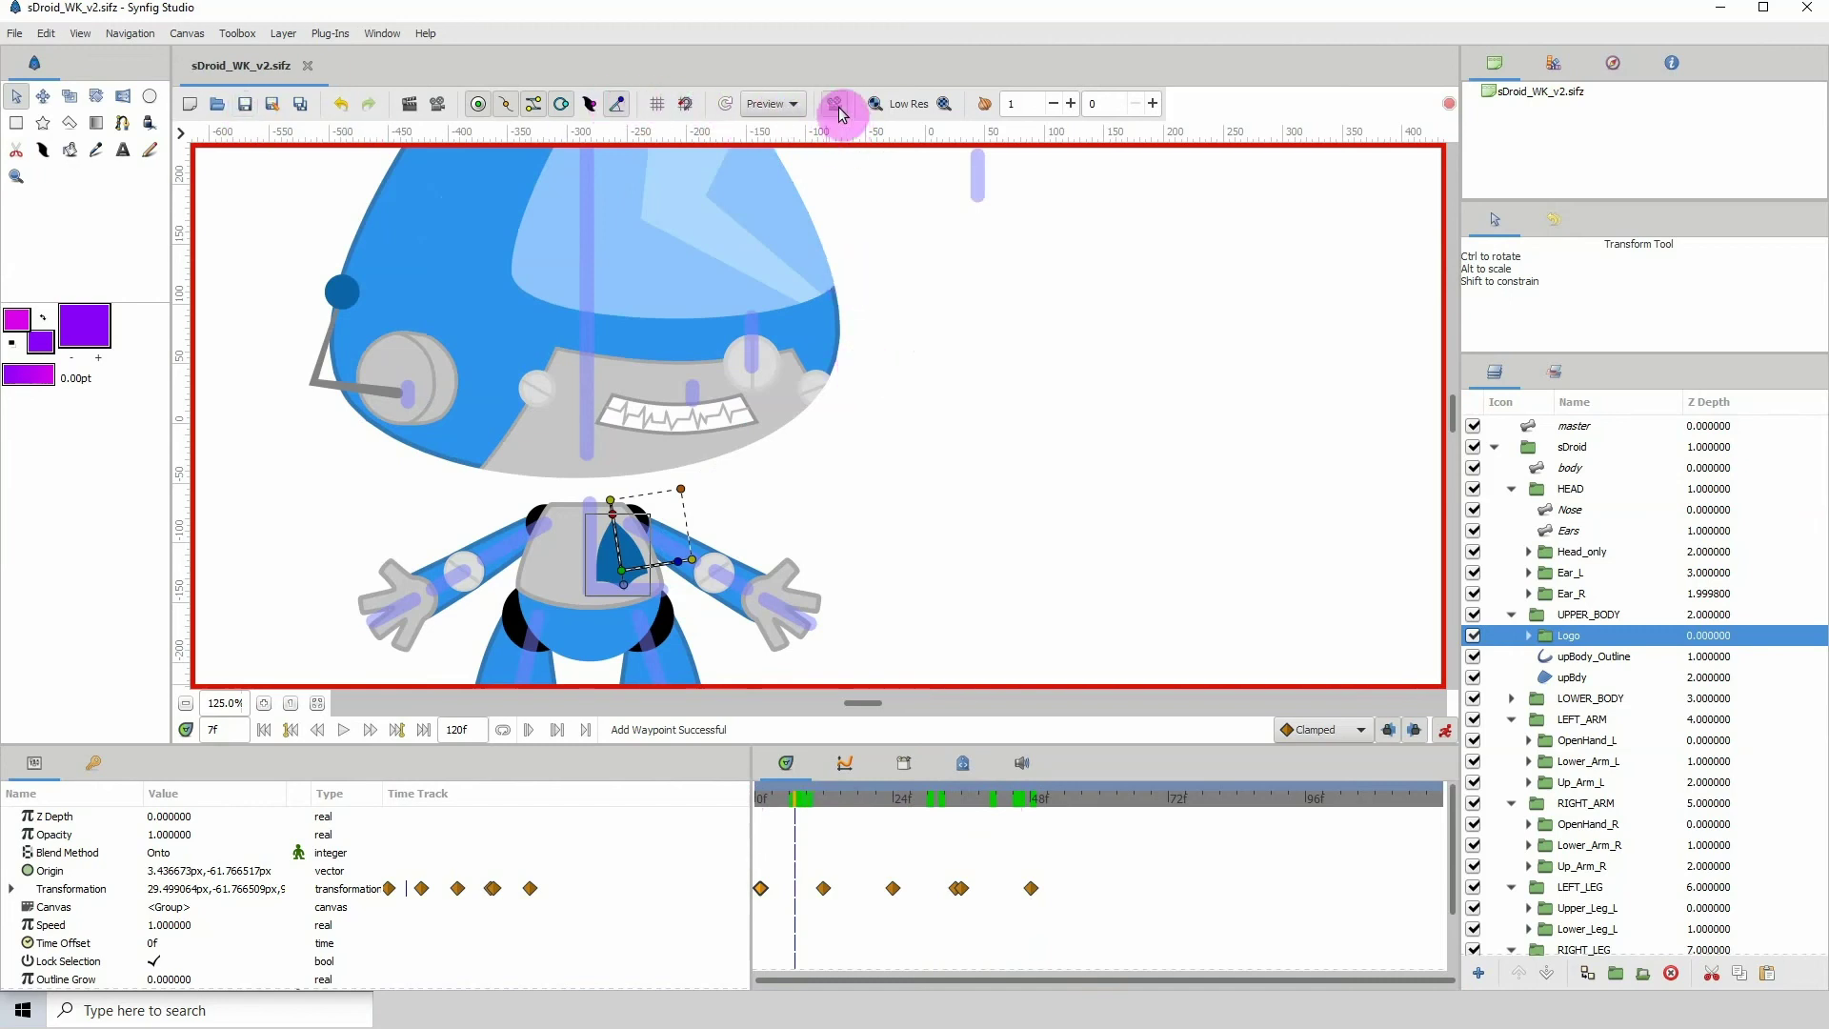
click(185, 705)
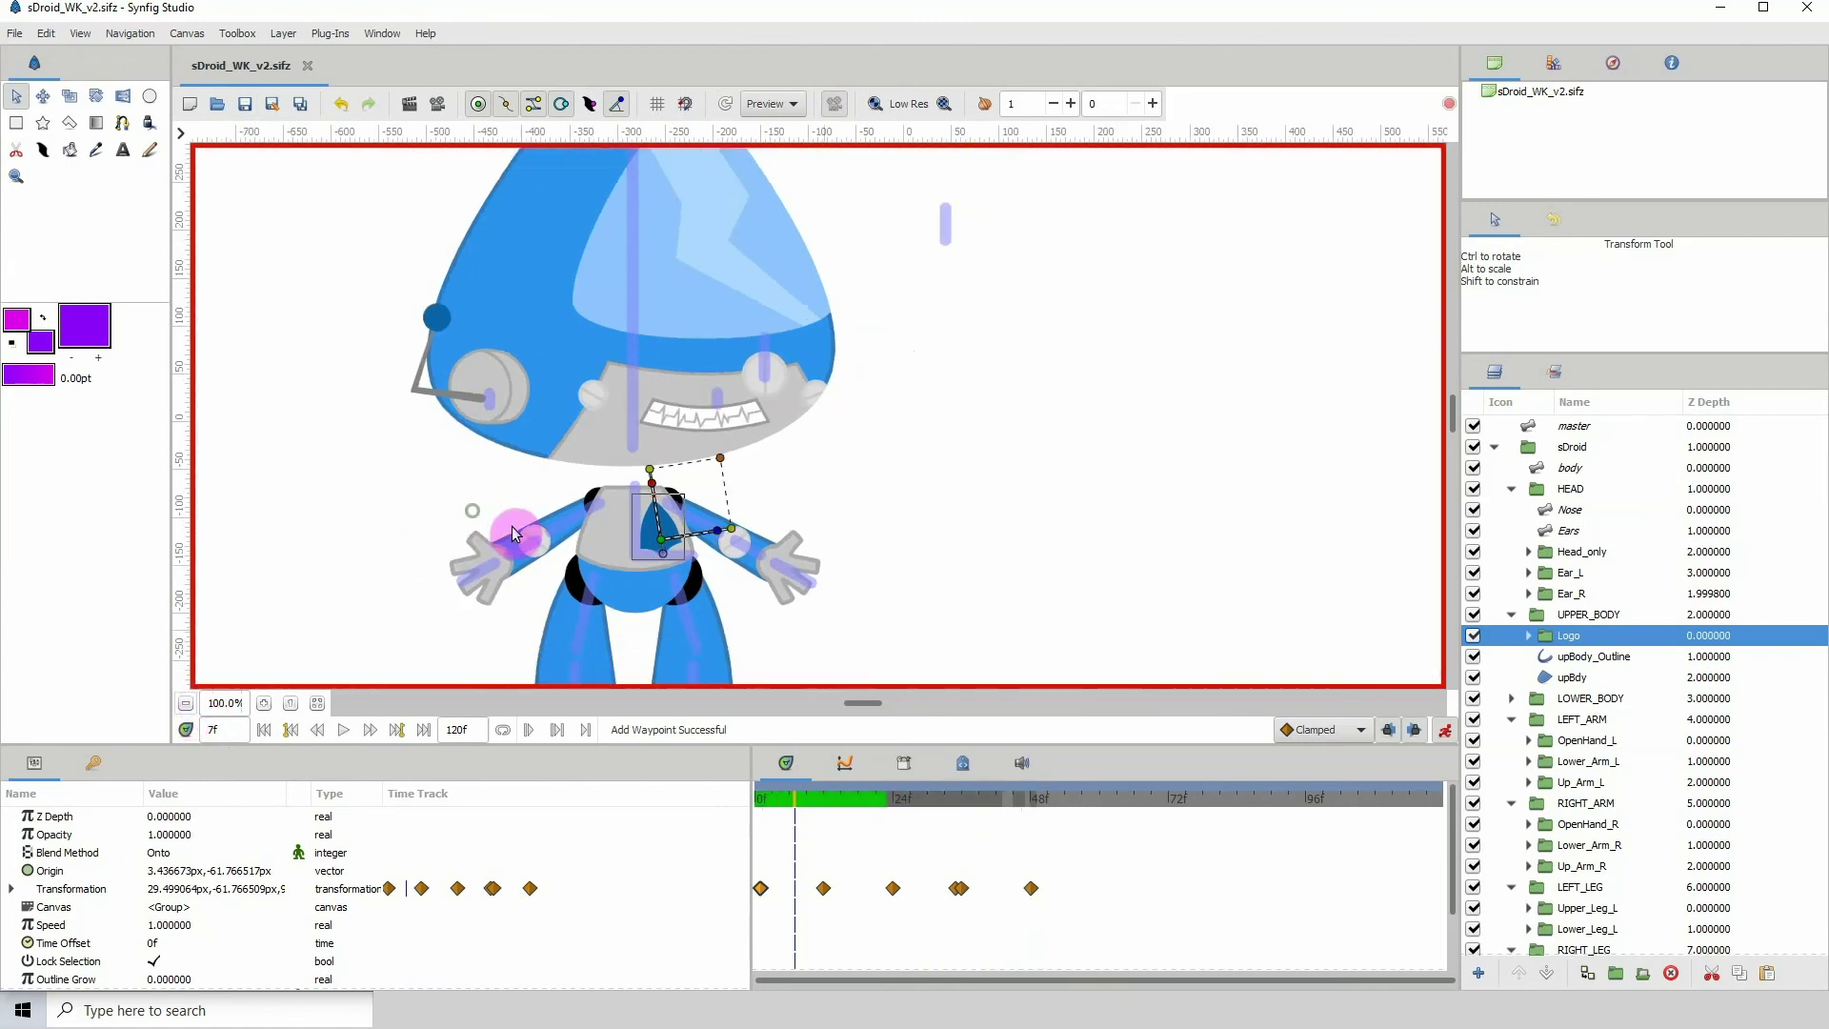
drag(473, 515, 513, 530)
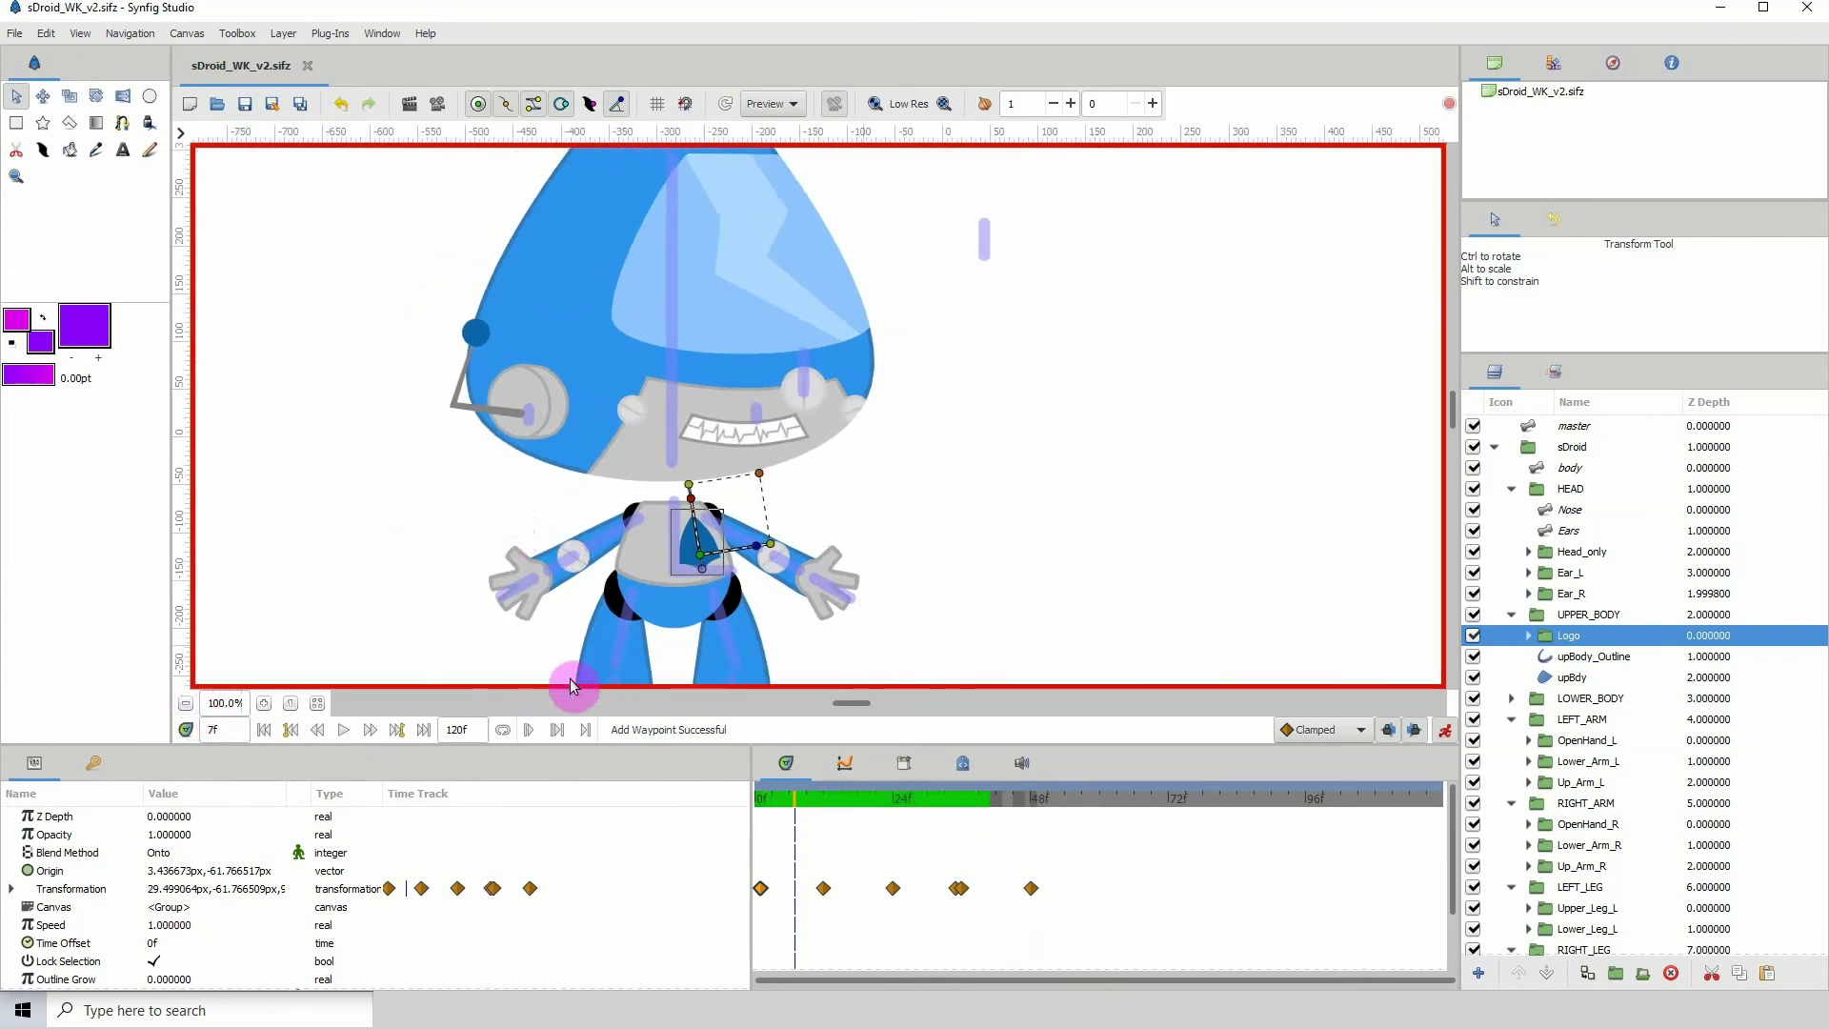
click(835, 107)
- Play the animation from frame 0 and scrub around frames 9 to 11 to check the logo against the head turn
drag(761, 799, 654, 798)
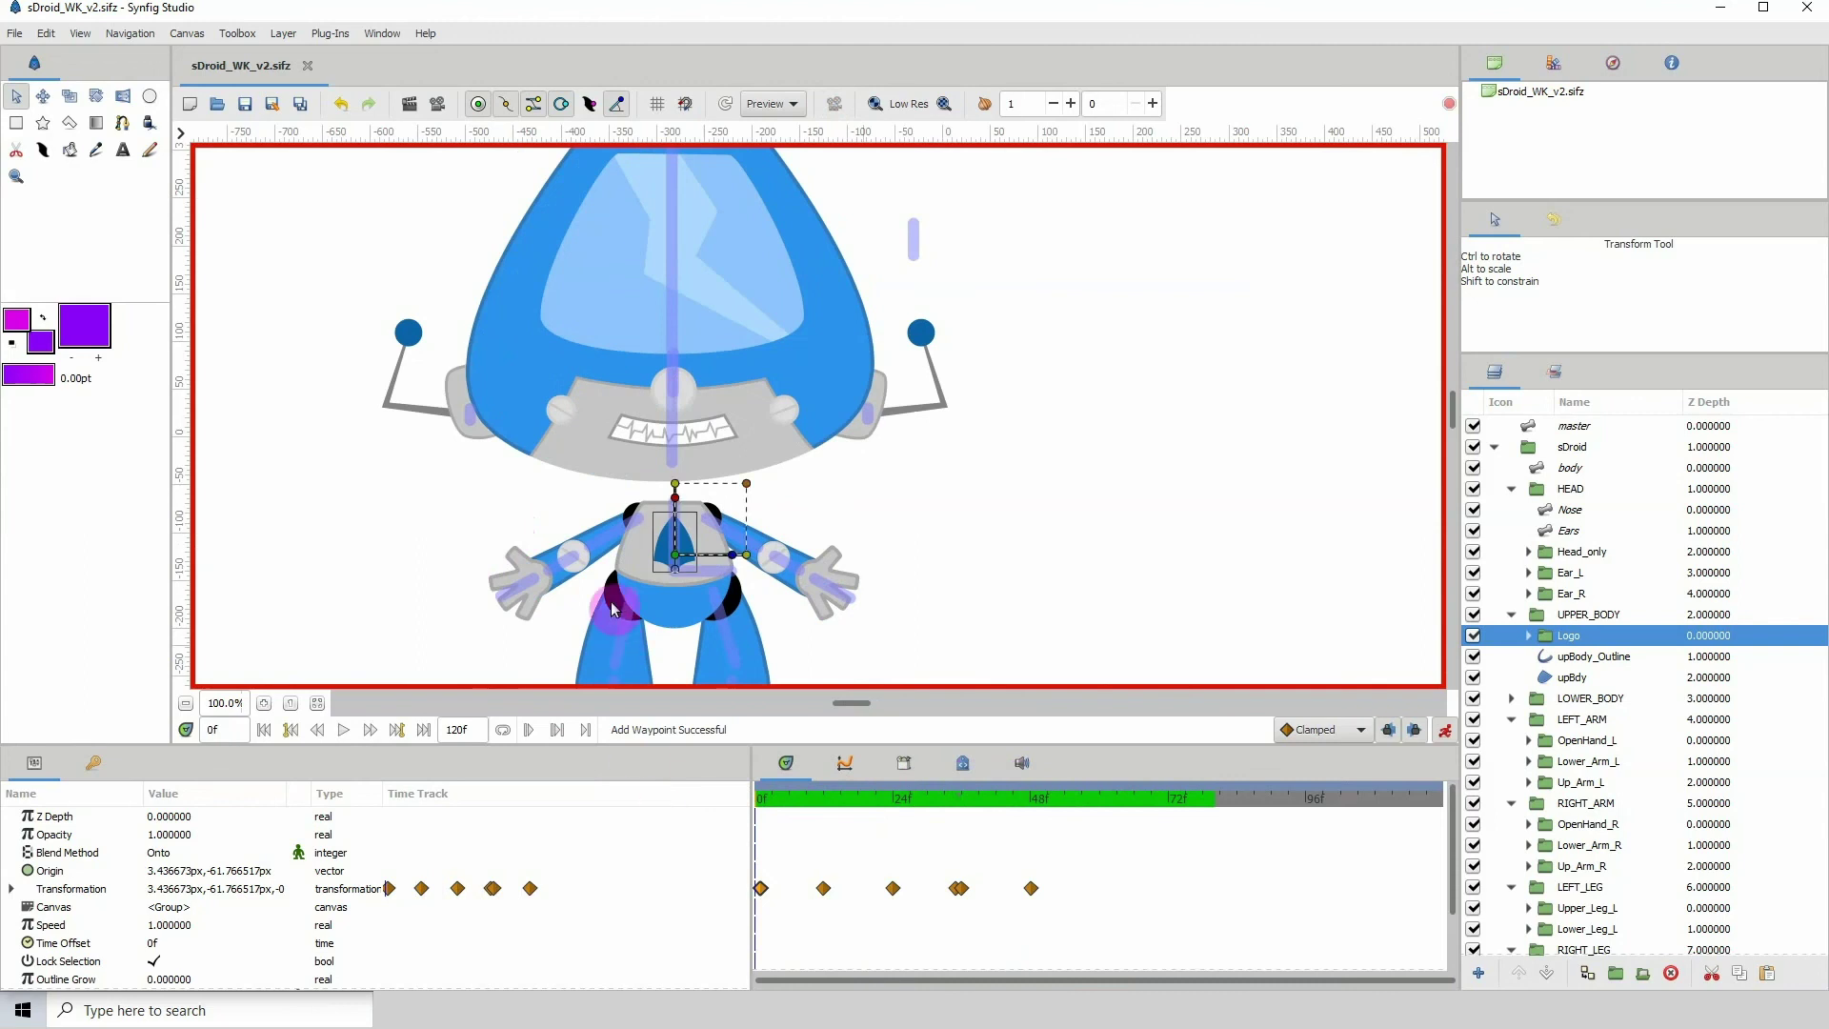
key(space)
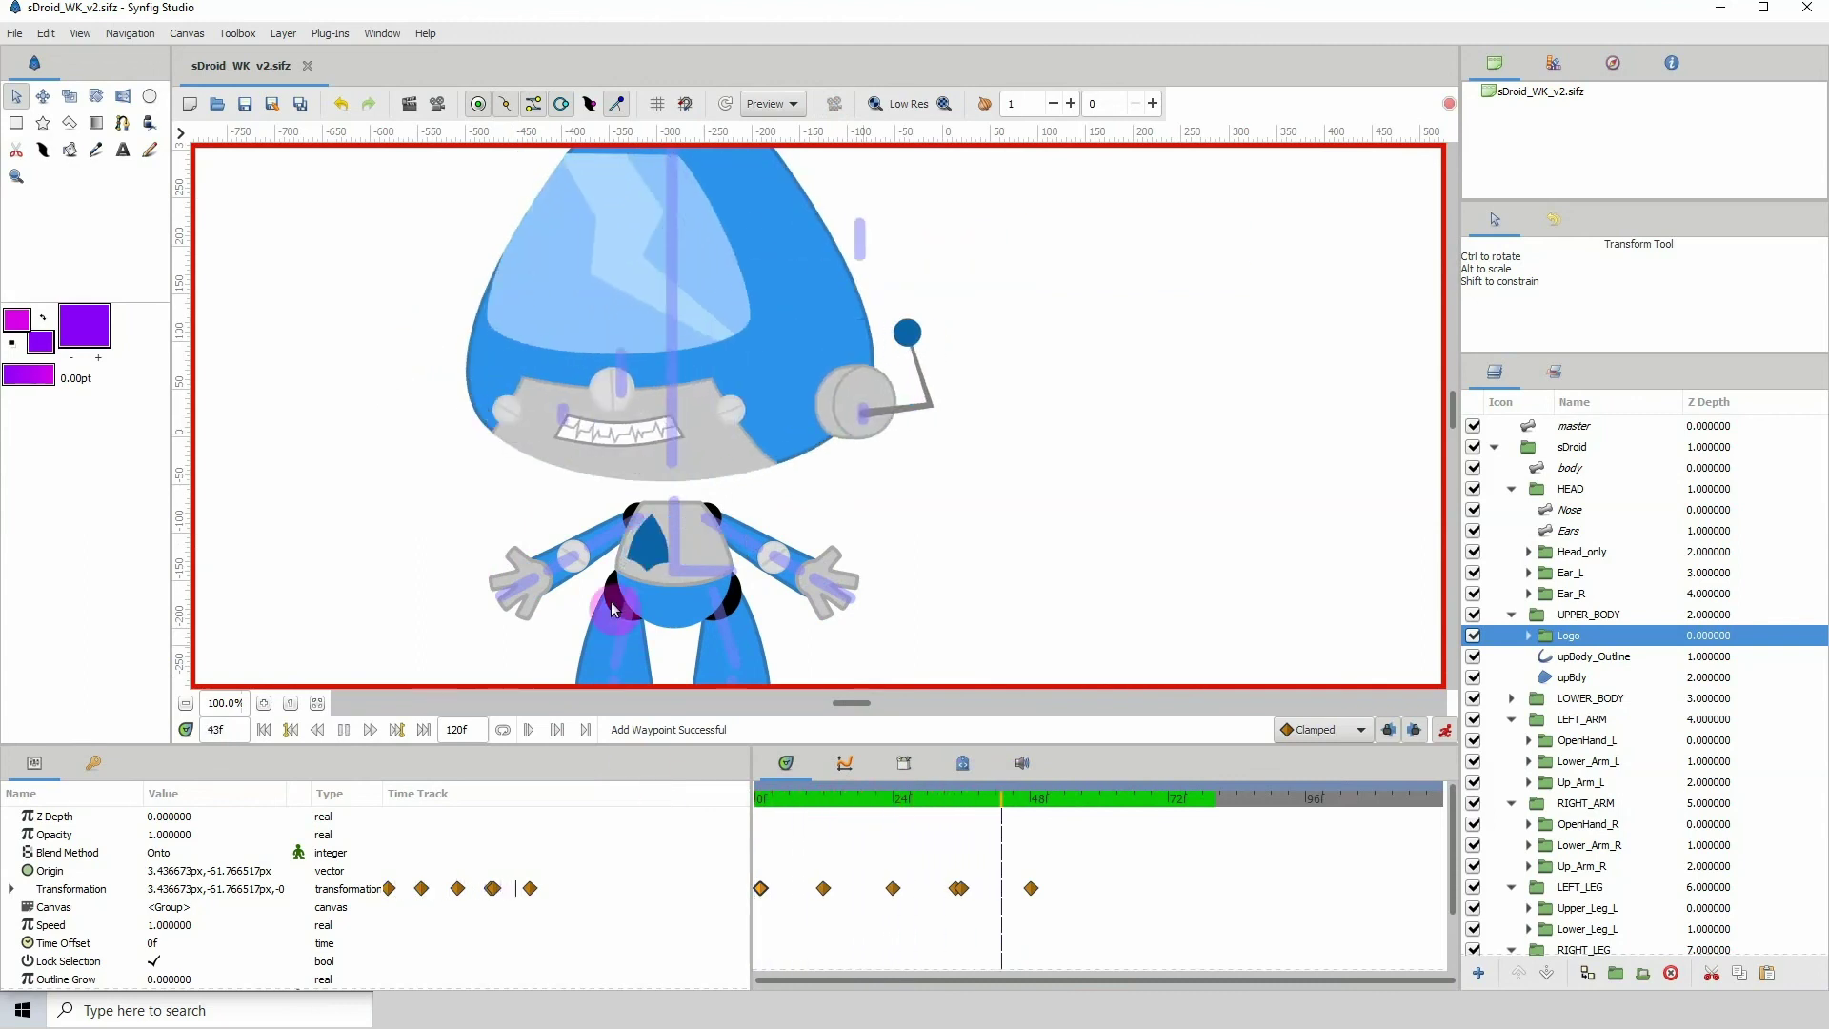
key(space)
drag(890, 803, 813, 802)
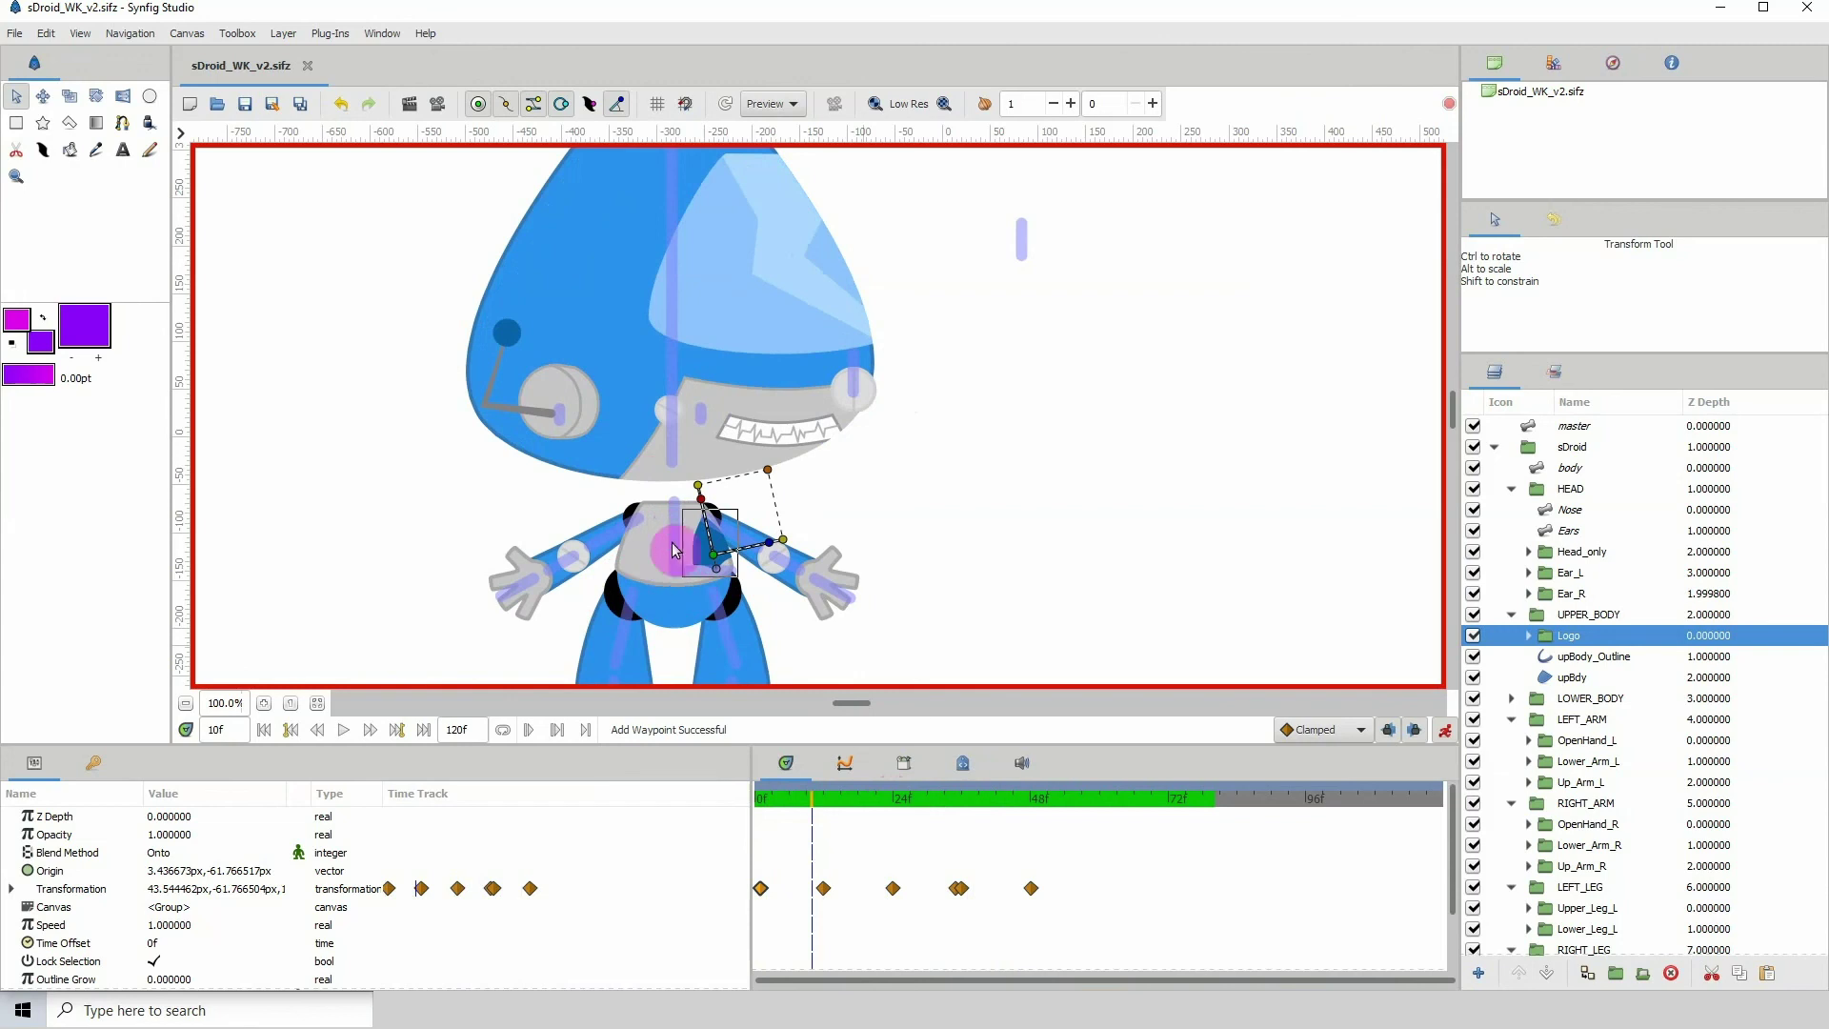
click(809, 800)
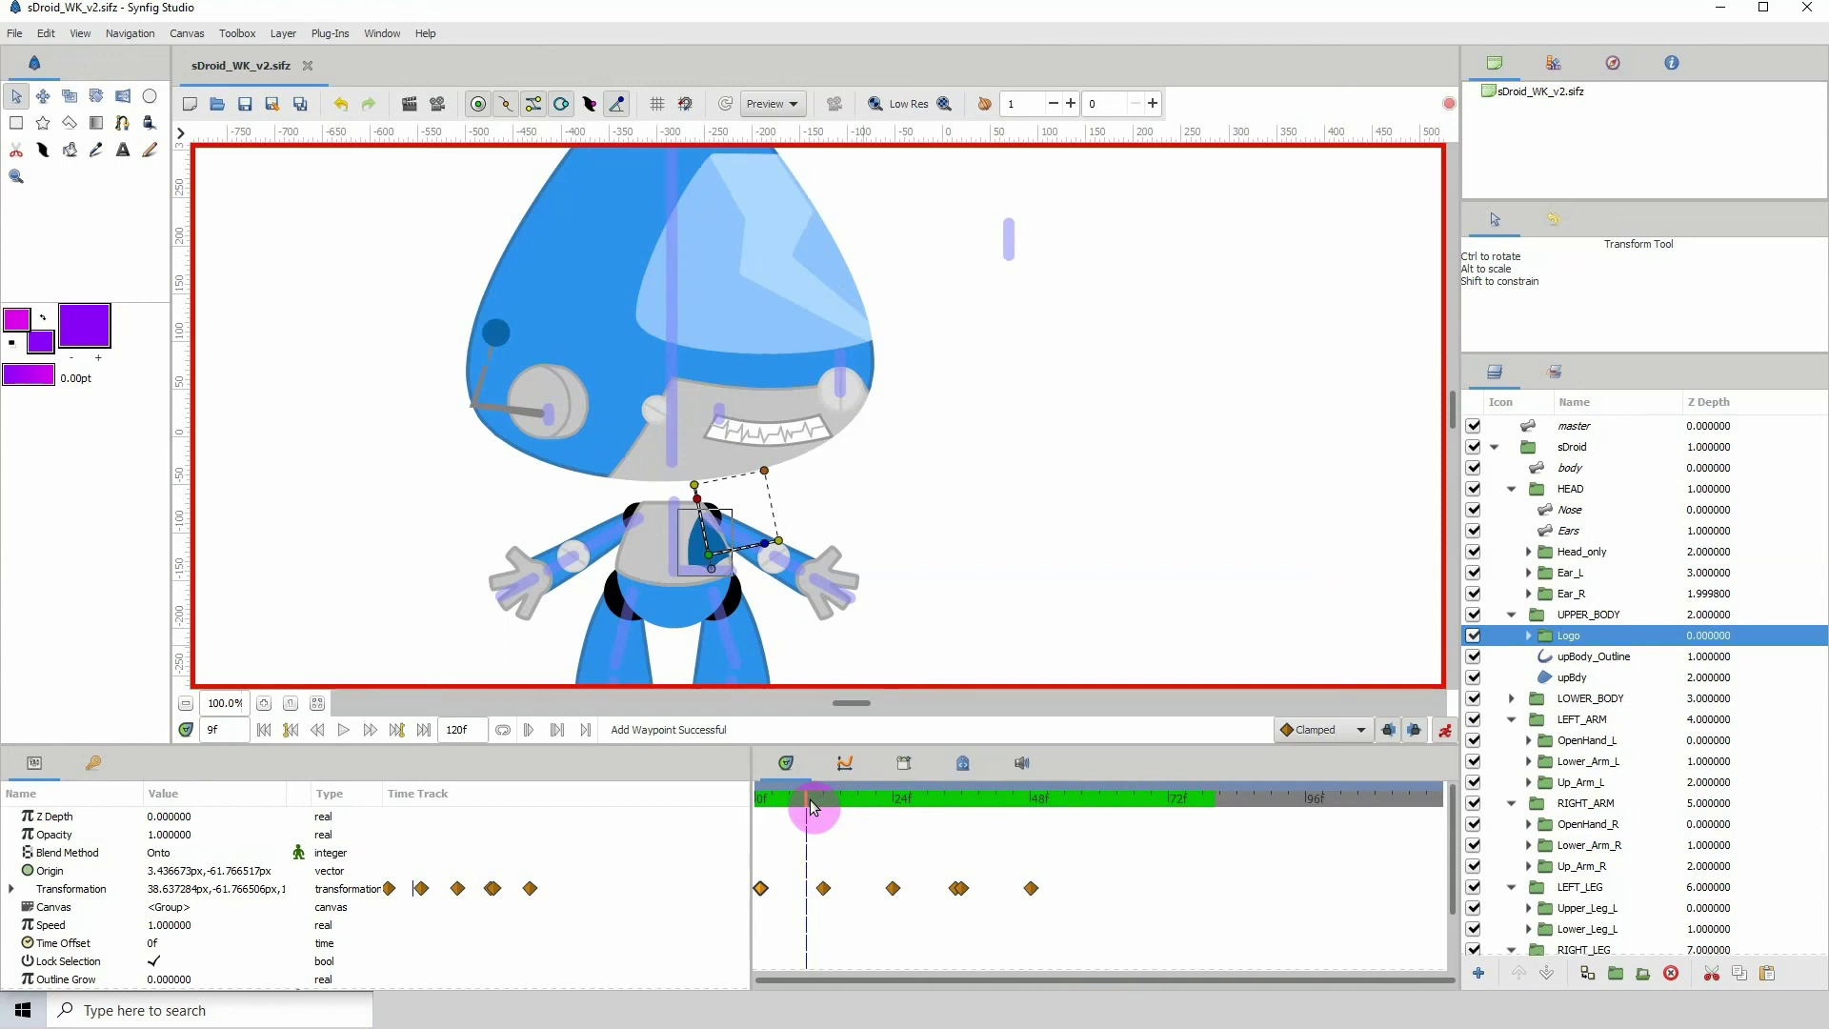
click(836, 800)
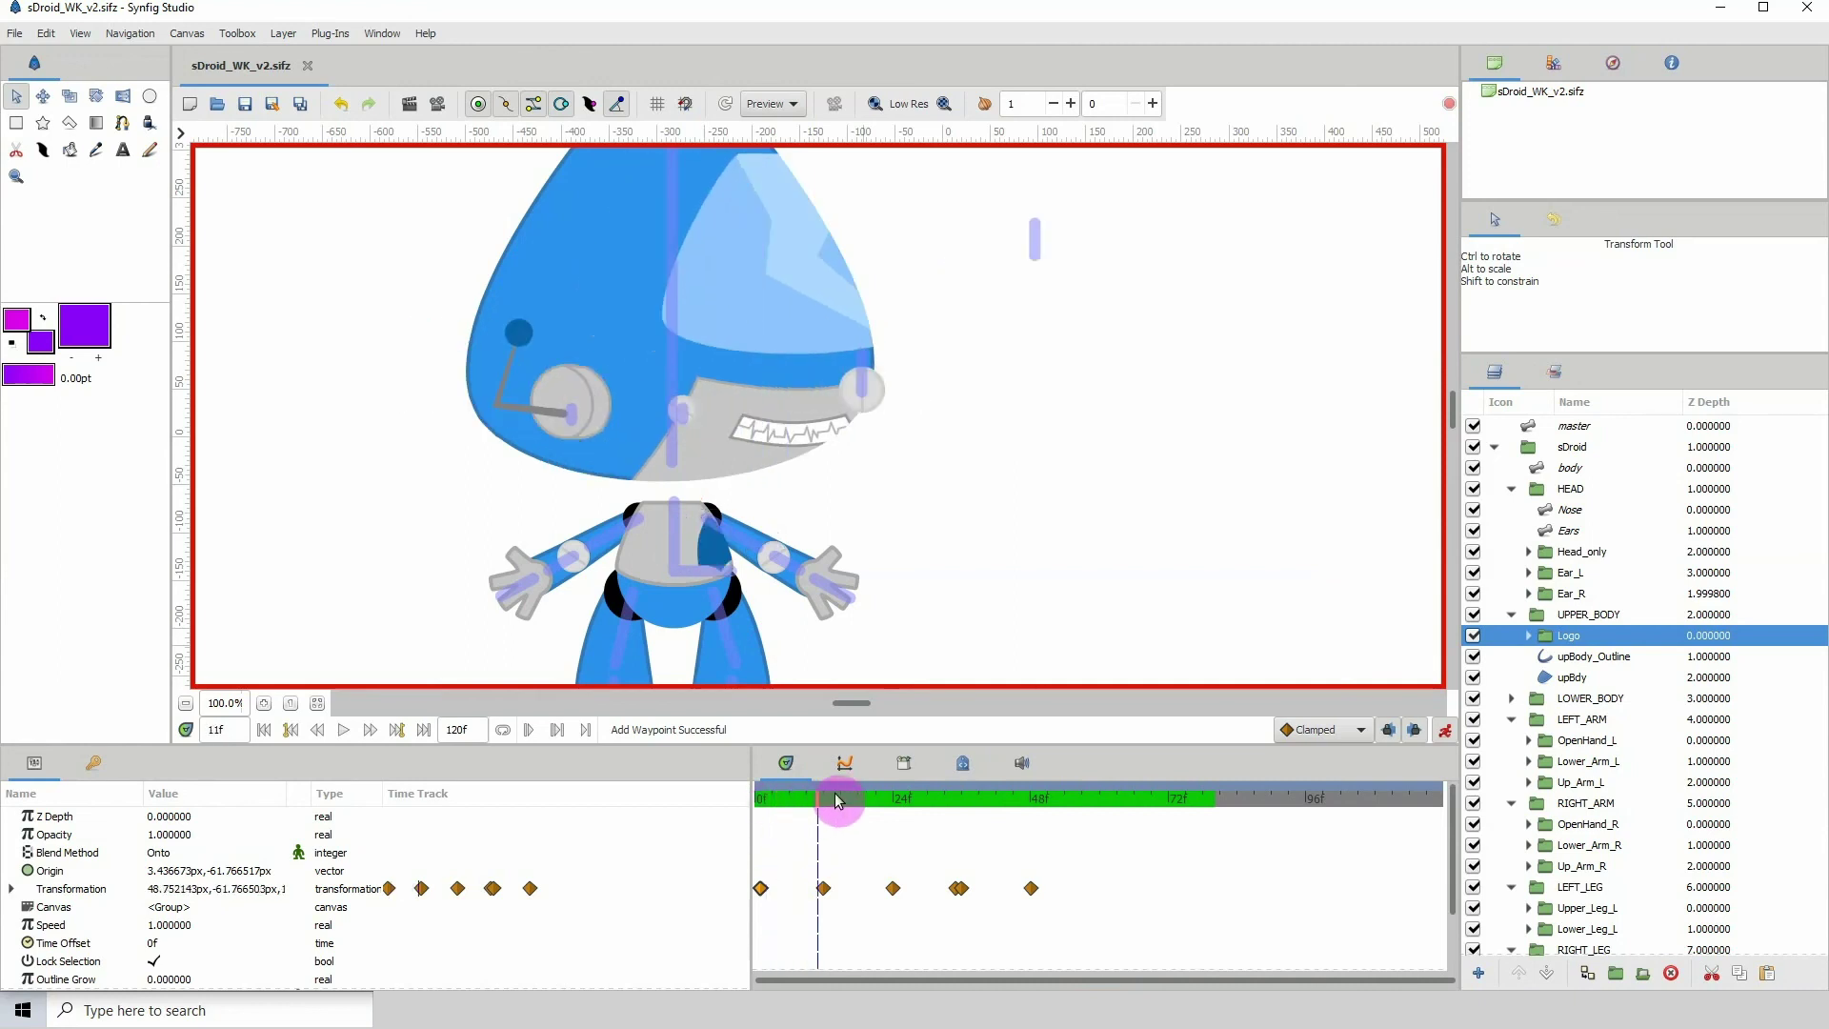
mouse_move(837, 800)
mouse_down()
mouse_move(775, 795)
mouse_move(821, 791)
mouse_up()
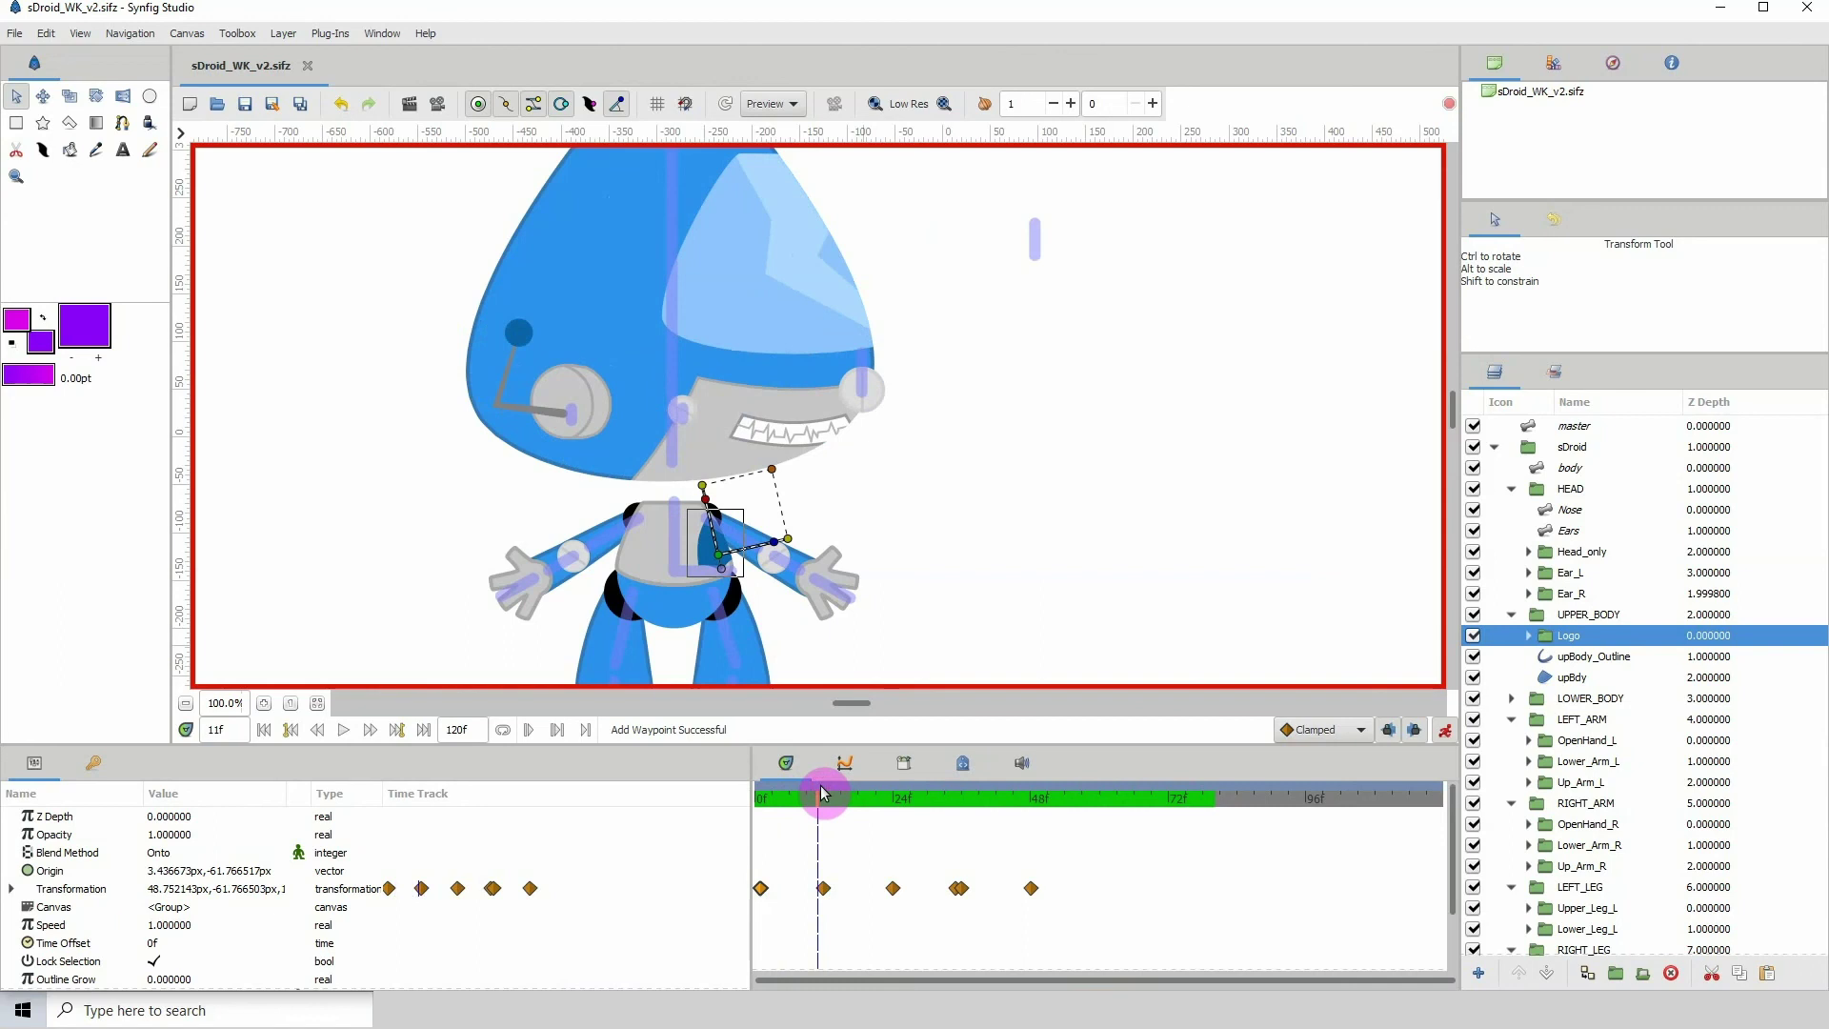